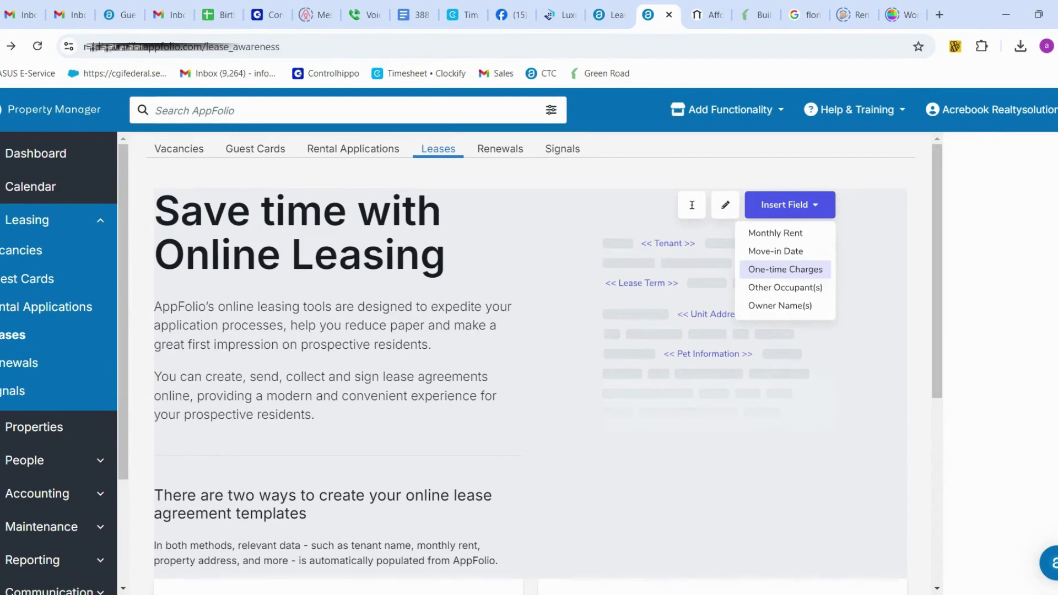
Open General Settings from the account menu and scroll down to the Documents section.
{"action": "left_click", "coordinate": [986, 117]}
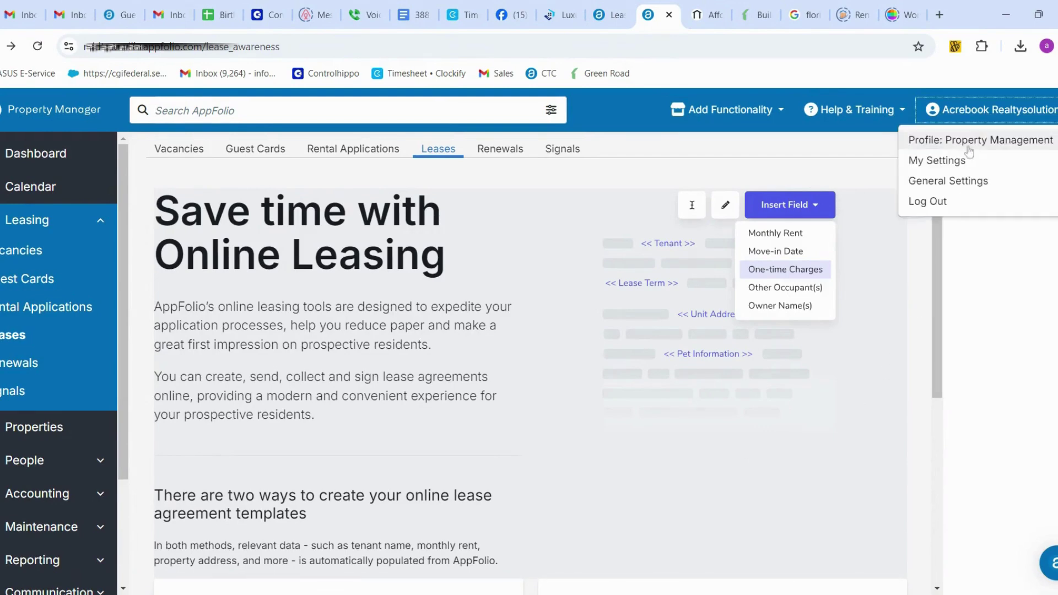
{"action": "left_click", "coordinate": [947, 182]}
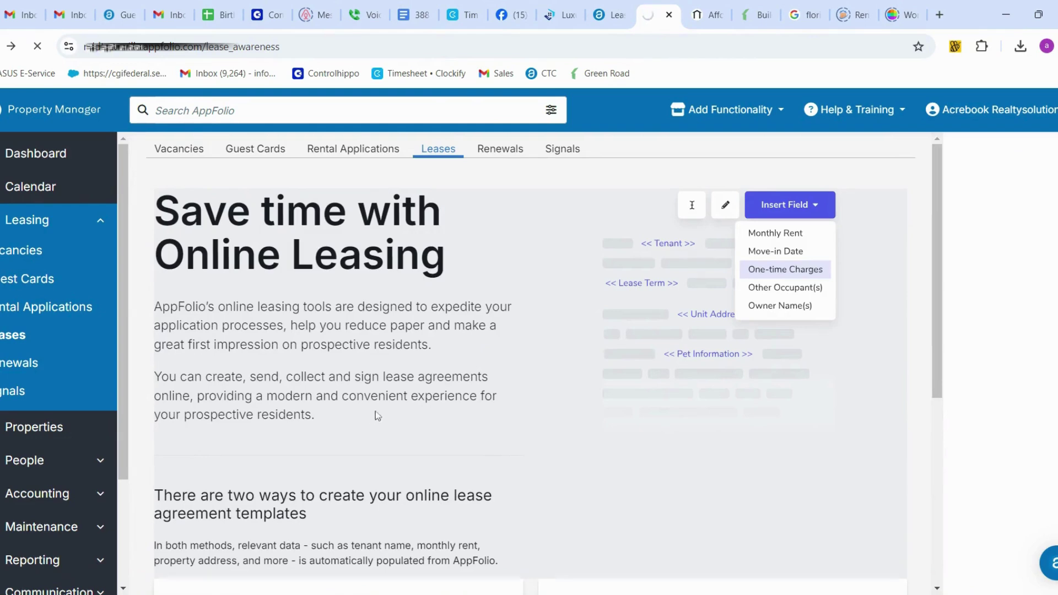
{"action": "scroll", "coordinate": [368, 413], "scroll_direction": "down", "scroll_amount": 4}
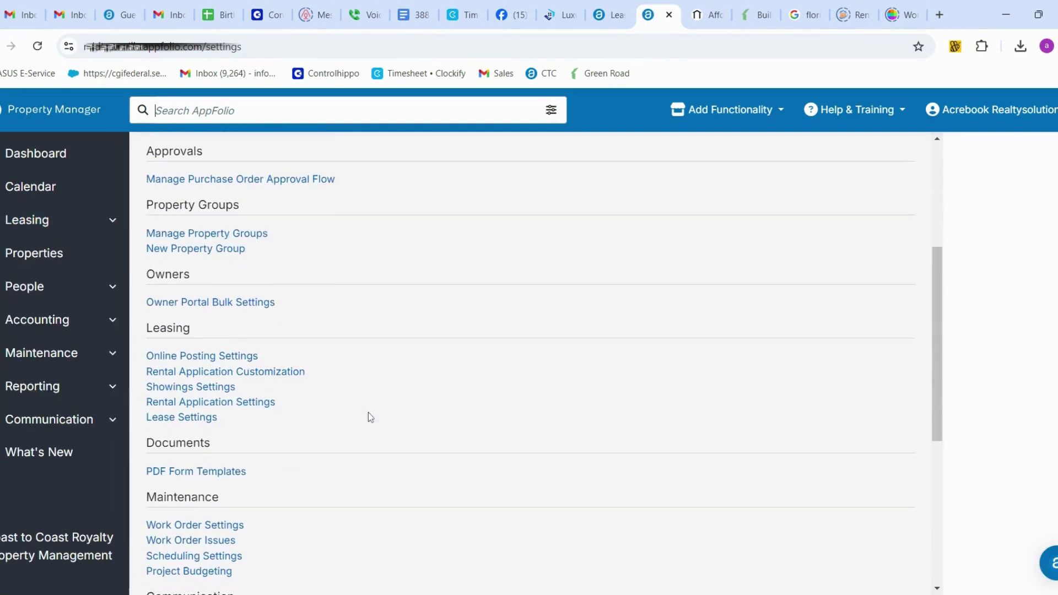
{"action": "scroll", "coordinate": [368, 417], "scroll_direction": "down", "scroll_amount": 3}
Open PDF Form Templates and start a new template named 'Lease'.
{"action": "left_click", "coordinate": [197, 331]}
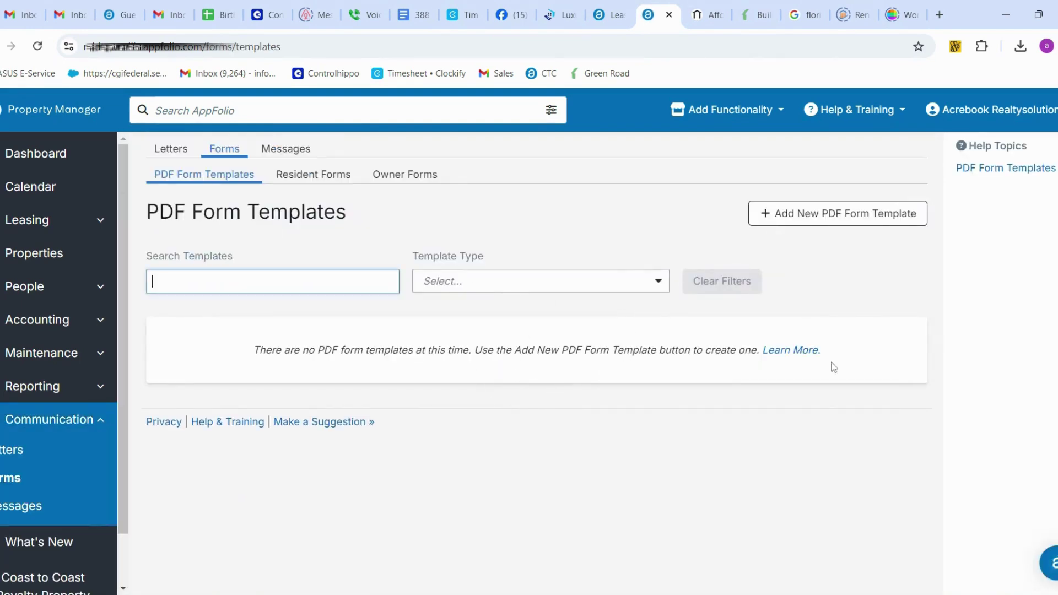
{"action": "left_click", "coordinate": [836, 222]}
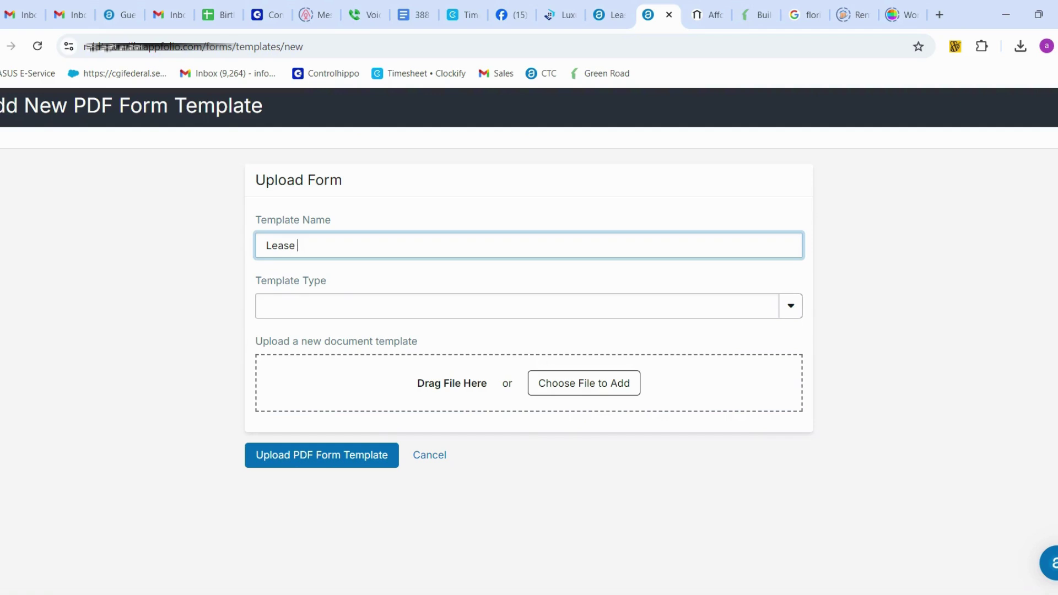
Upload New Lease Document.pdf as a Resident Form template and open it in the field editor.
{"action": "key", "text": "Tab"}
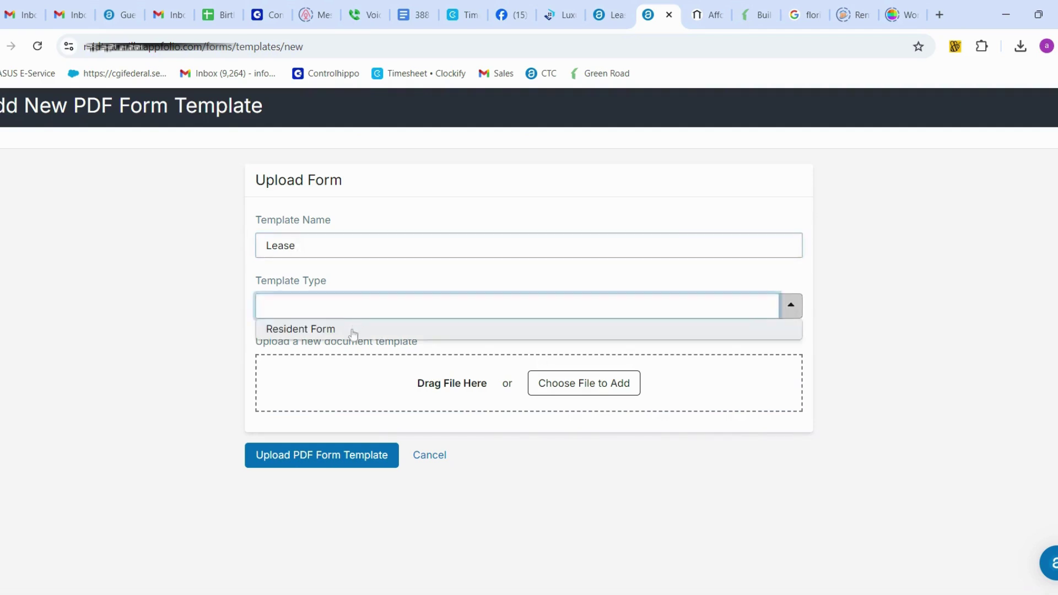
{"action": "left_click", "coordinate": [354, 329]}
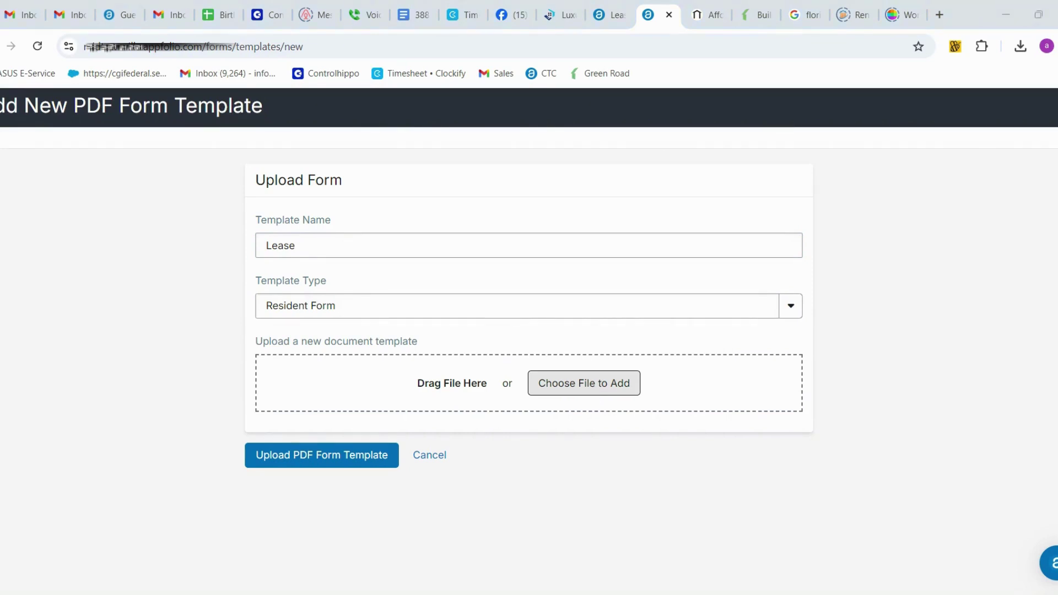
{"action": "left_click", "coordinate": [304, 470]}
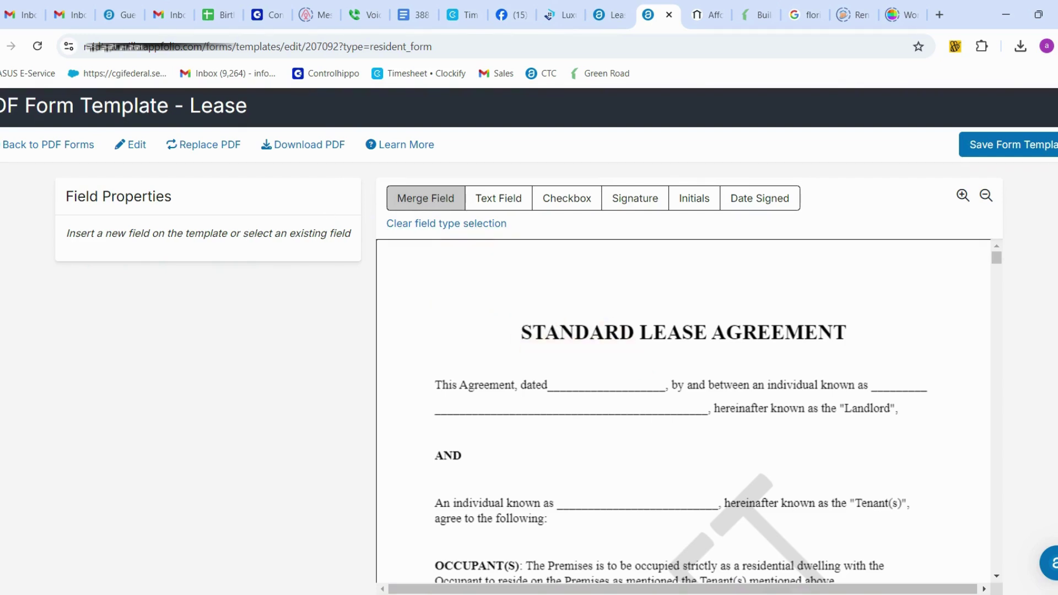
Place a merge field after 'This Agreement, dated' and assign it Lease Start Date.
{"action": "left_click", "coordinate": [517, 200]}
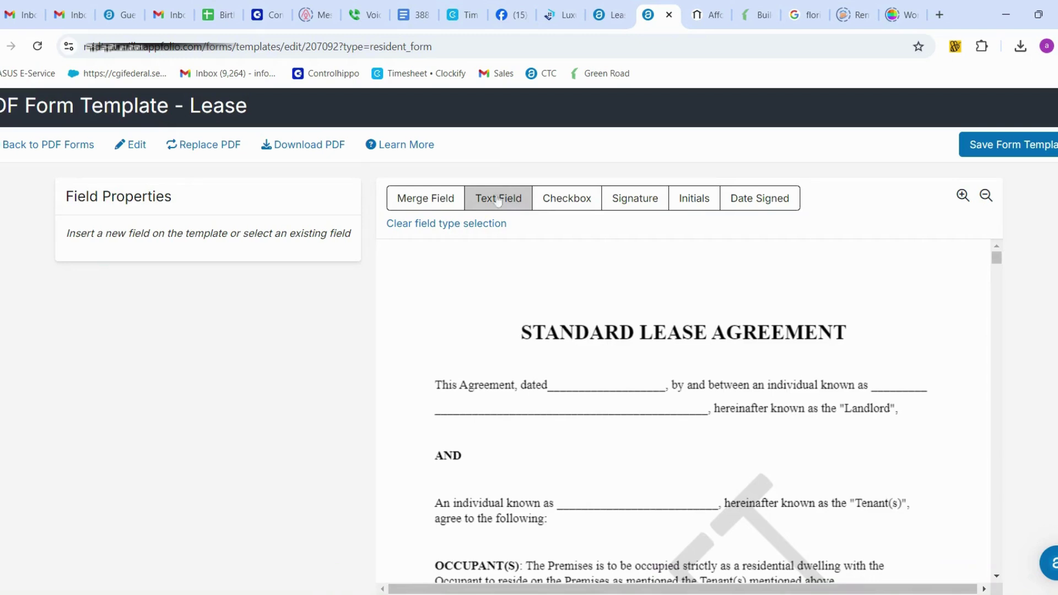
{"action": "left_click", "coordinate": [434, 202]}
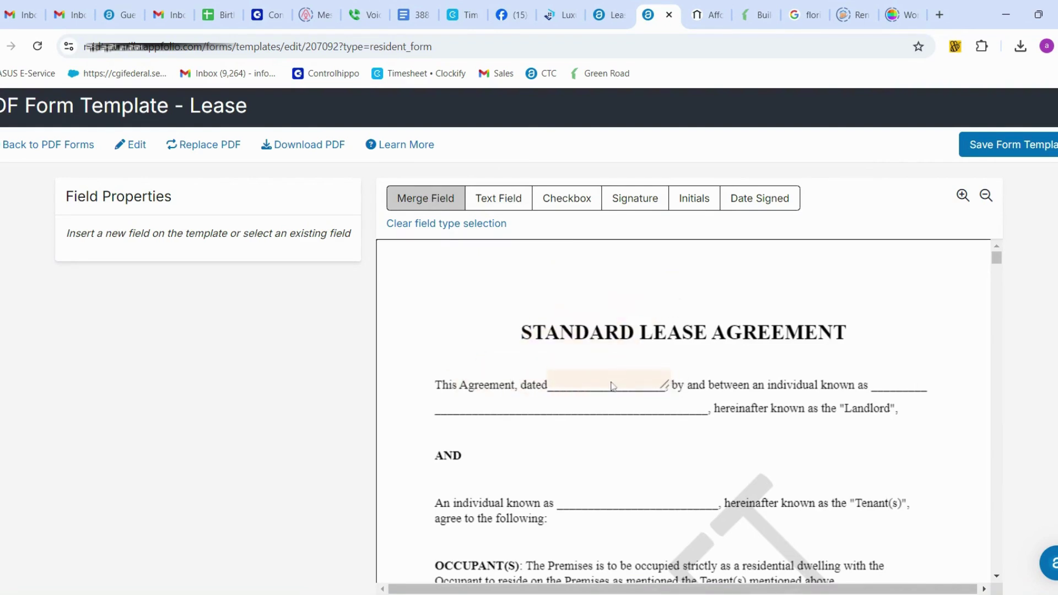
{"action": "left_click", "coordinate": [615, 389]}
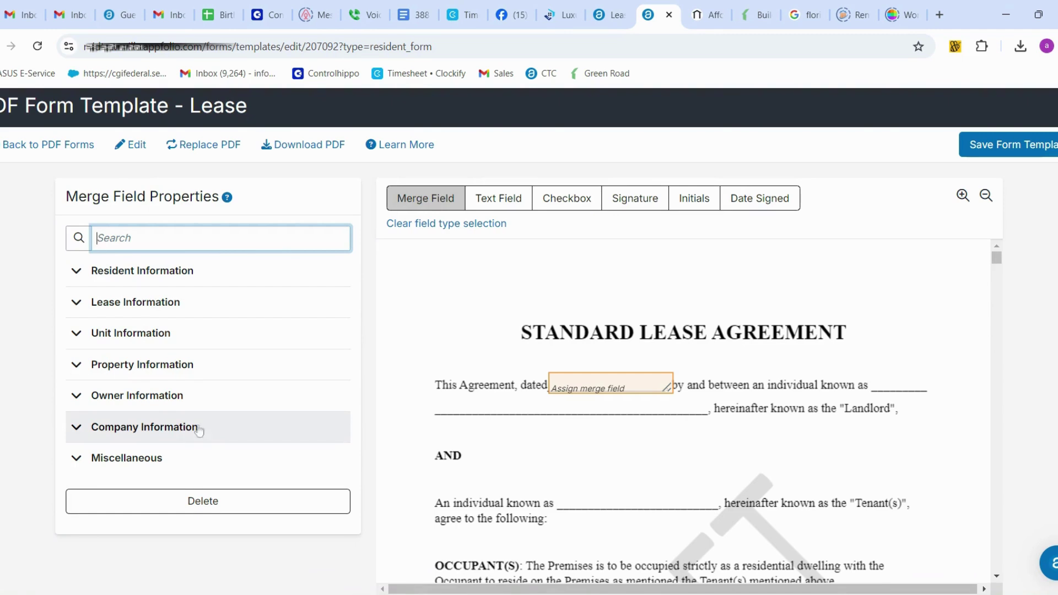
{"action": "left_click", "coordinate": [170, 306]}
{"action": "left_click", "coordinate": [154, 332]}
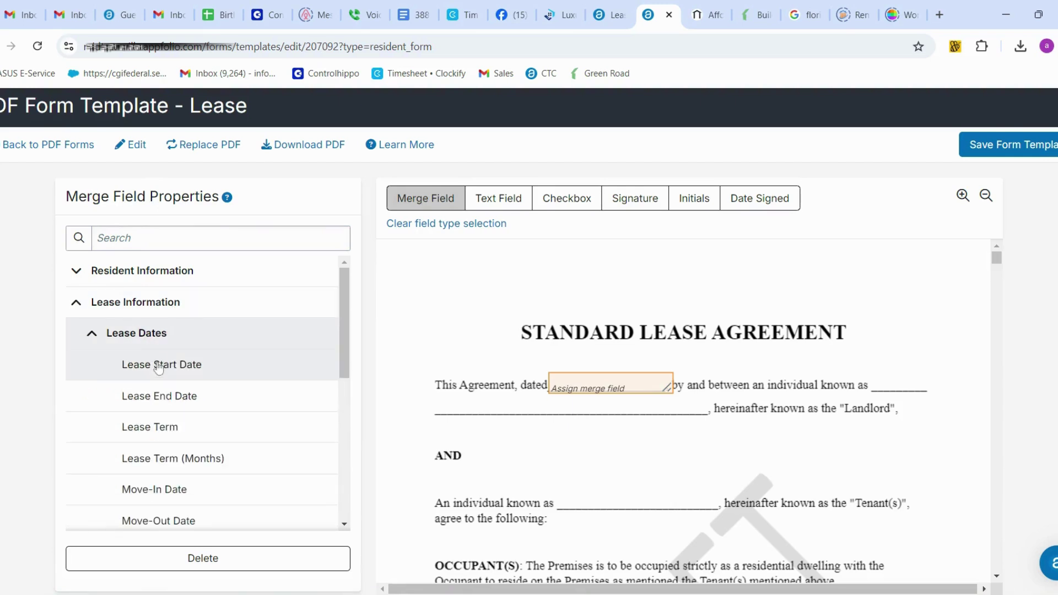
{"action": "left_click", "coordinate": [155, 362]}
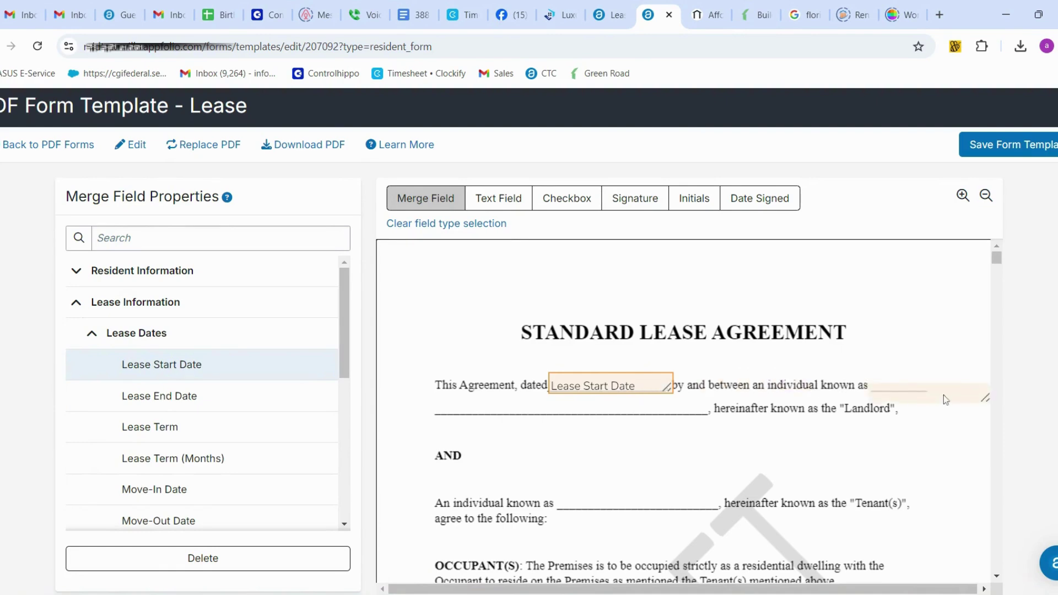
Put a merge field on the Landlord blank showing the 1st Owner's Owner Name.
{"action": "left_click", "coordinate": [502, 408]}
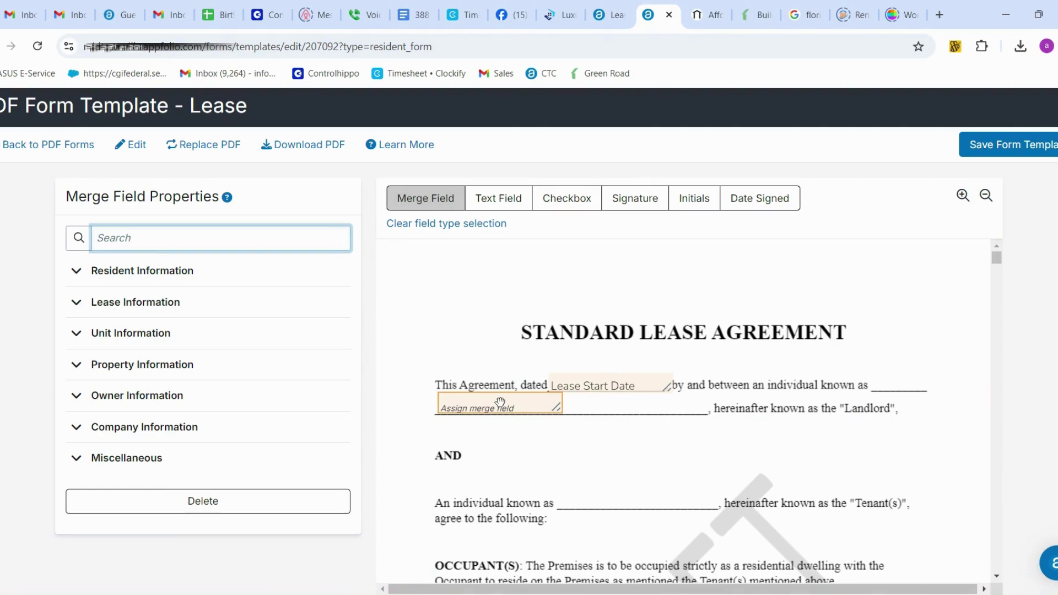
{"action": "left_click", "coordinate": [156, 398]}
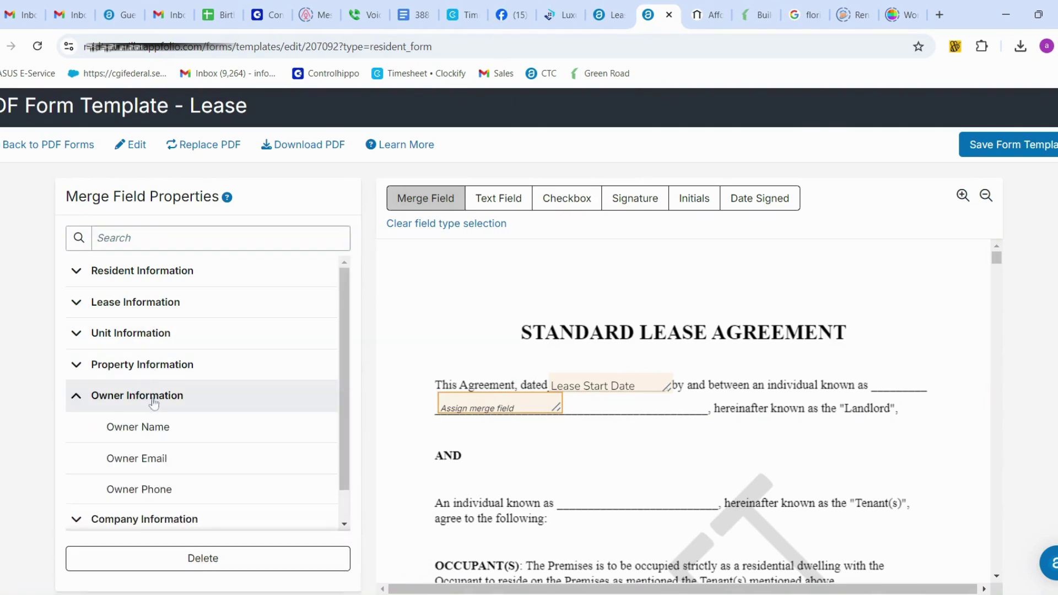
{"action": "left_click", "coordinate": [151, 428]}
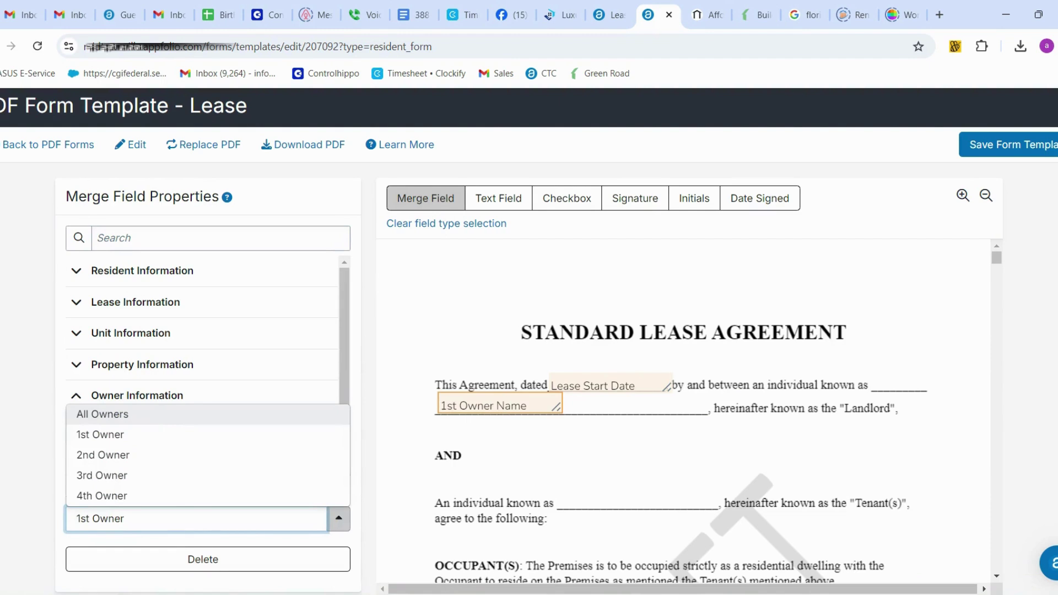
{"action": "left_click", "coordinate": [184, 432]}
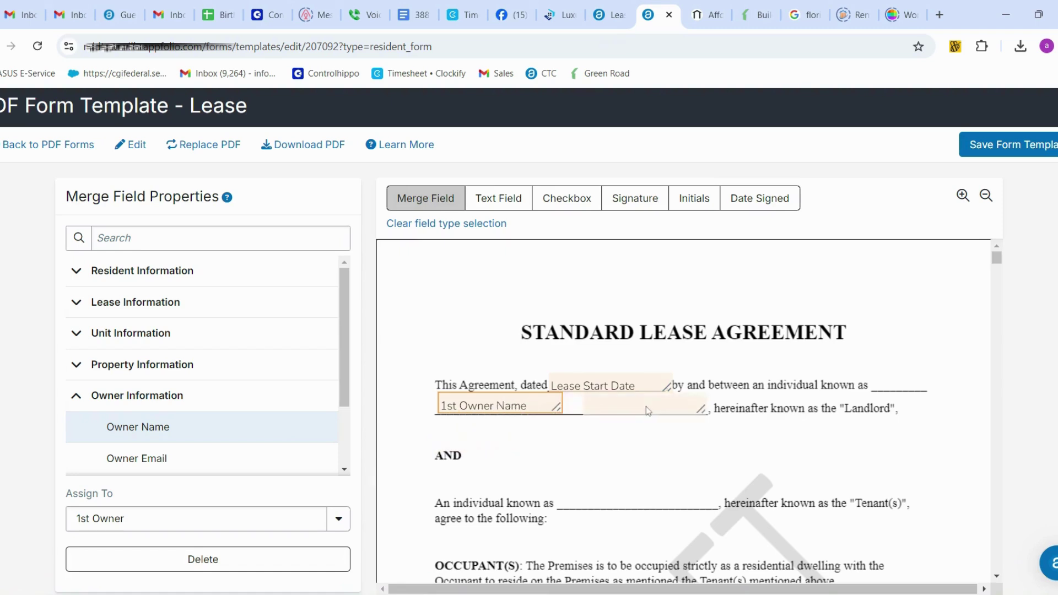
Add a Company Name merge field beside it on the Landlord line.
{"action": "left_click", "coordinate": [634, 408]}
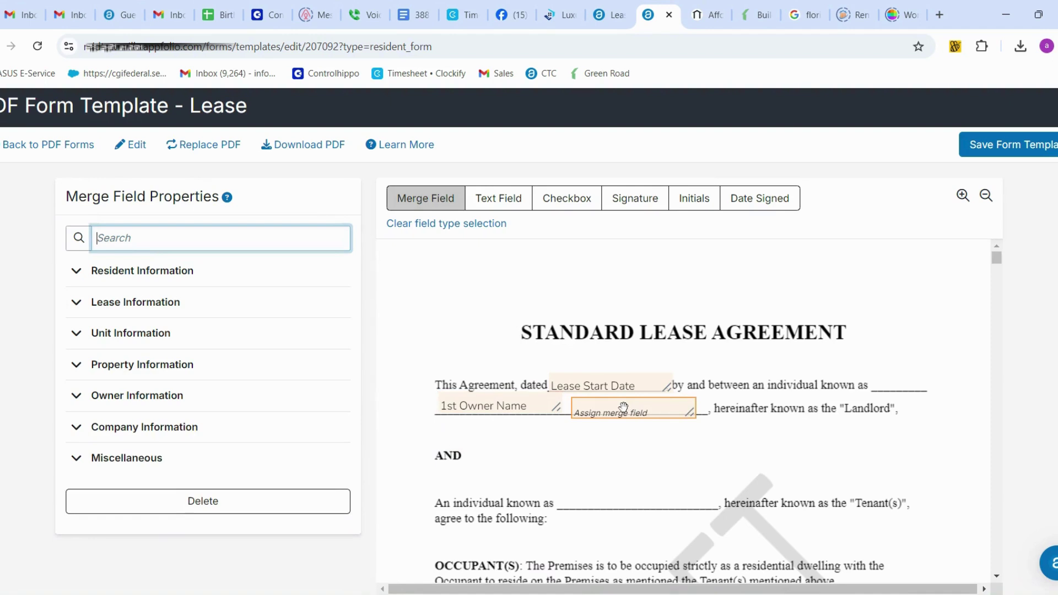
{"action": "left_click", "coordinate": [162, 432]}
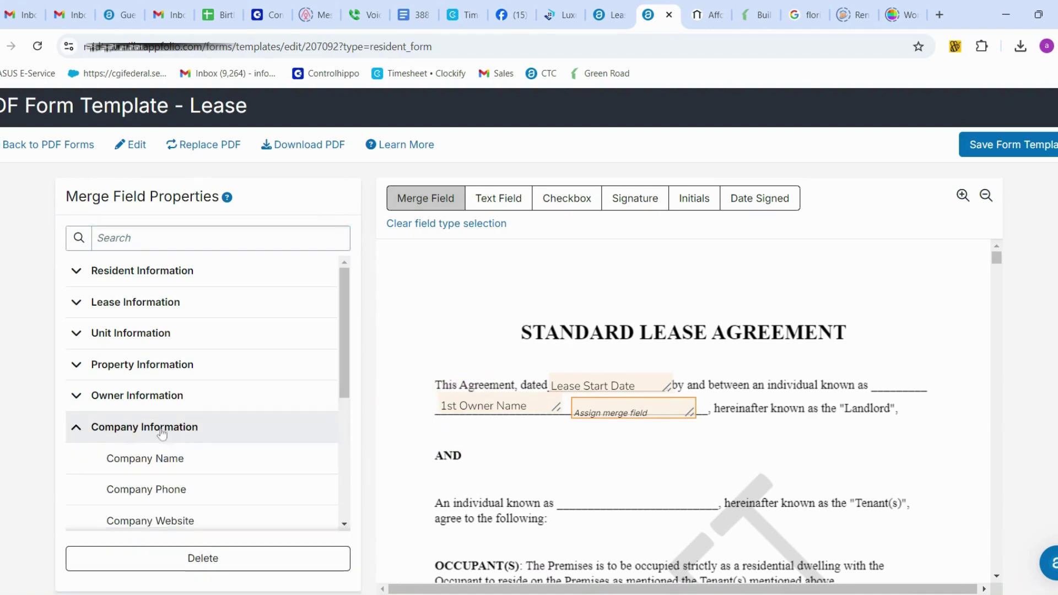
{"action": "left_click", "coordinate": [168, 464]}
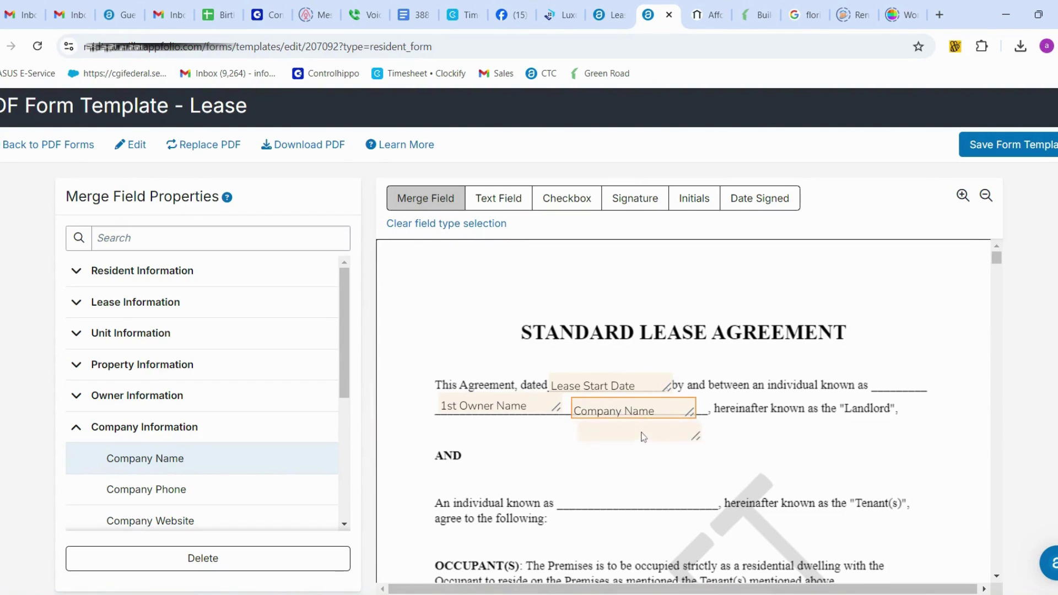
{"action": "scroll", "coordinate": [639, 435], "scroll_direction": "down", "scroll_amount": 3}
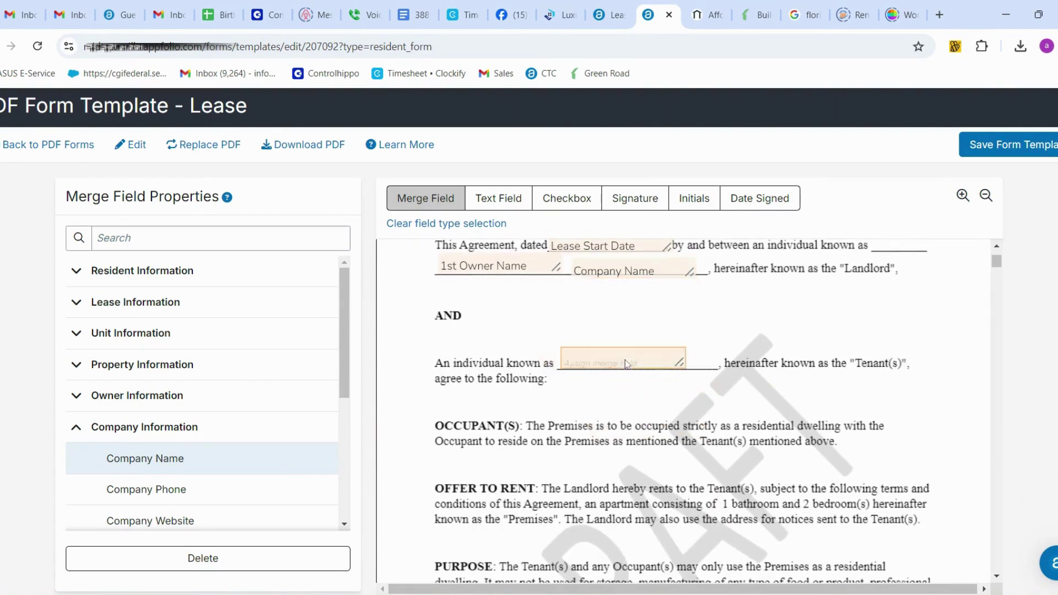
Place a Resident Name merge field on the Tenant(s) blank, assigned to All Residents, and widen it.
{"action": "left_click", "coordinate": [627, 364]}
{"action": "left_click", "coordinate": [138, 271]}
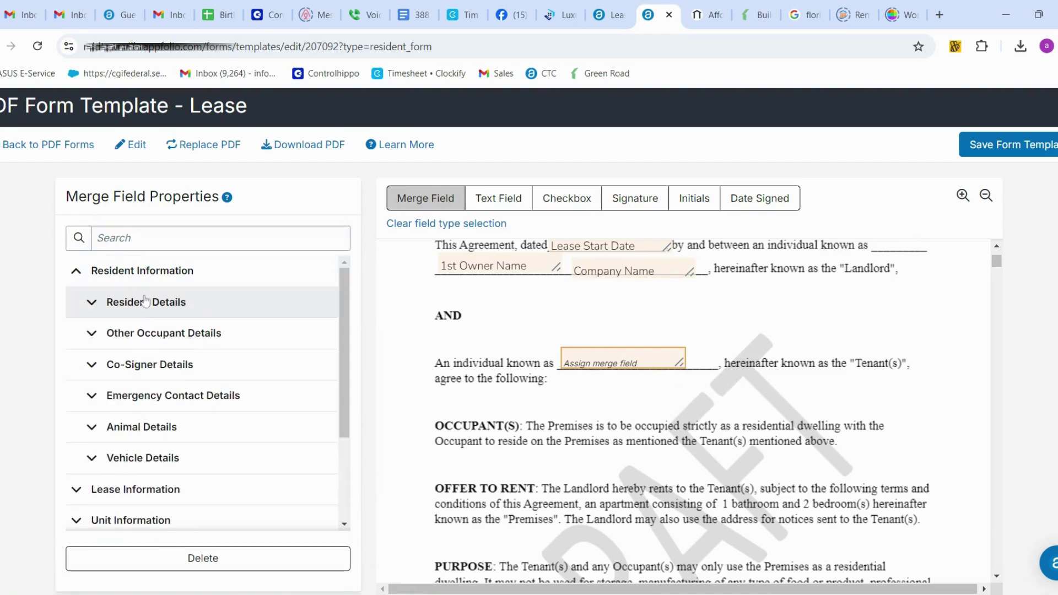
{"action": "left_click", "coordinate": [145, 301]}
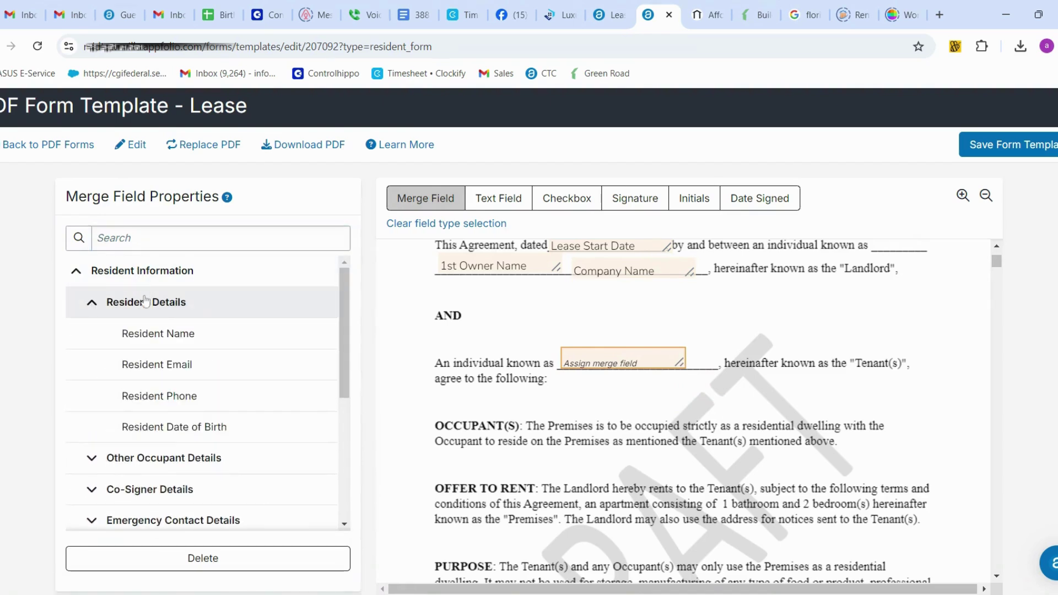
{"action": "left_click", "coordinate": [164, 335]}
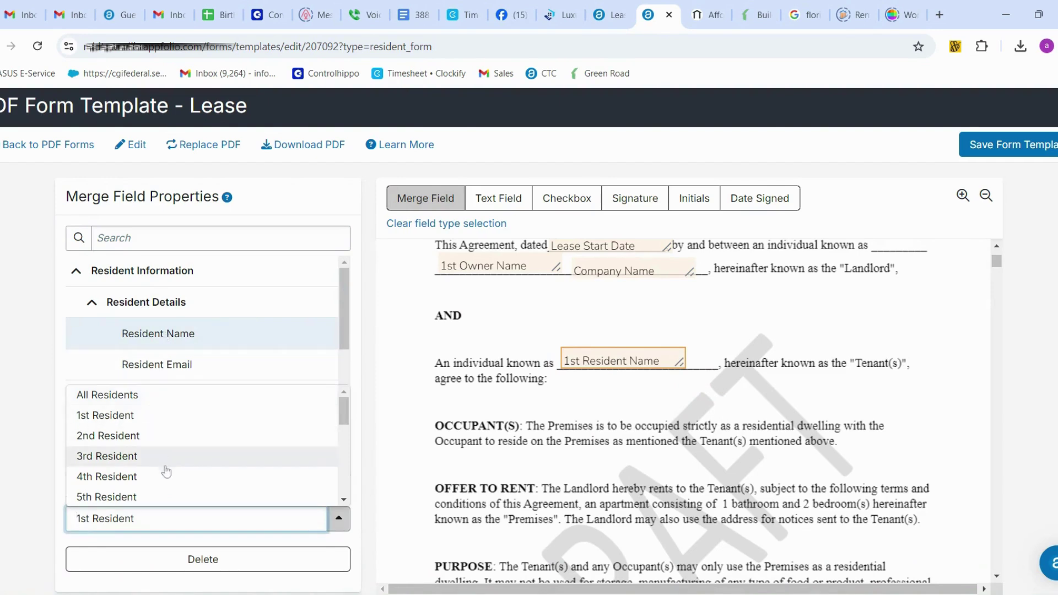
{"action": "scroll", "coordinate": [173, 503], "scroll_direction": "down", "scroll_amount": 1}
{"action": "scroll", "coordinate": [175, 505], "scroll_direction": "up", "scroll_amount": 1}
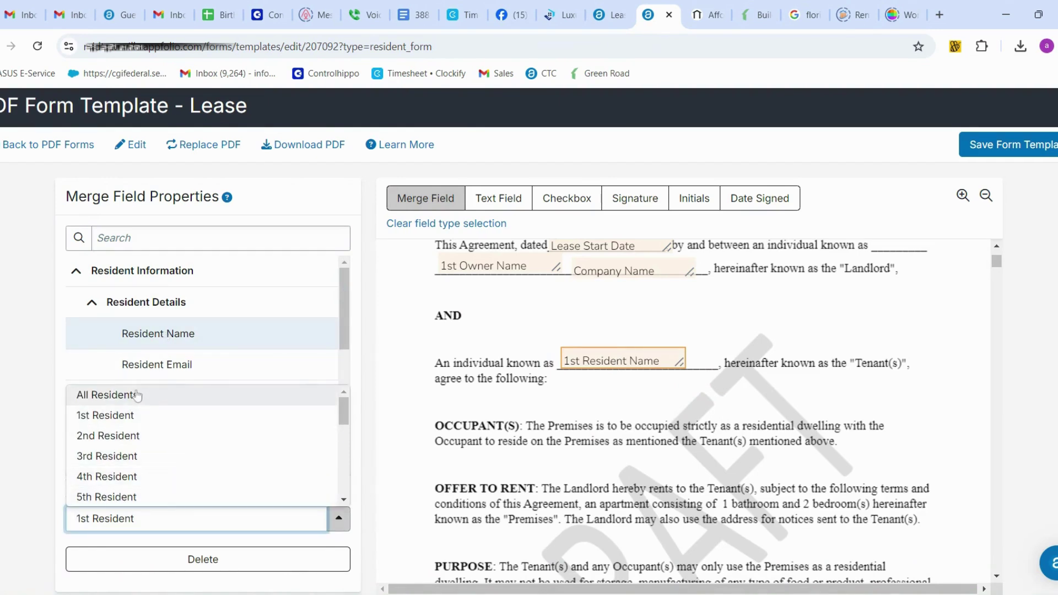
{"action": "left_click", "coordinate": [137, 395]}
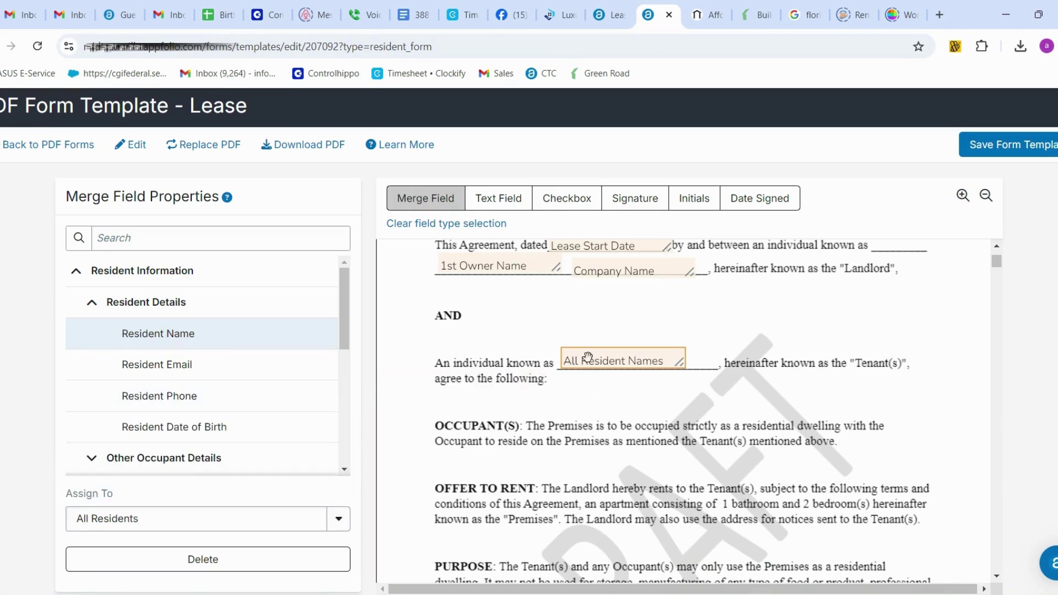
{"action": "left_click_drag", "start_coordinate": [633, 362], "coordinate": [799, 358]}
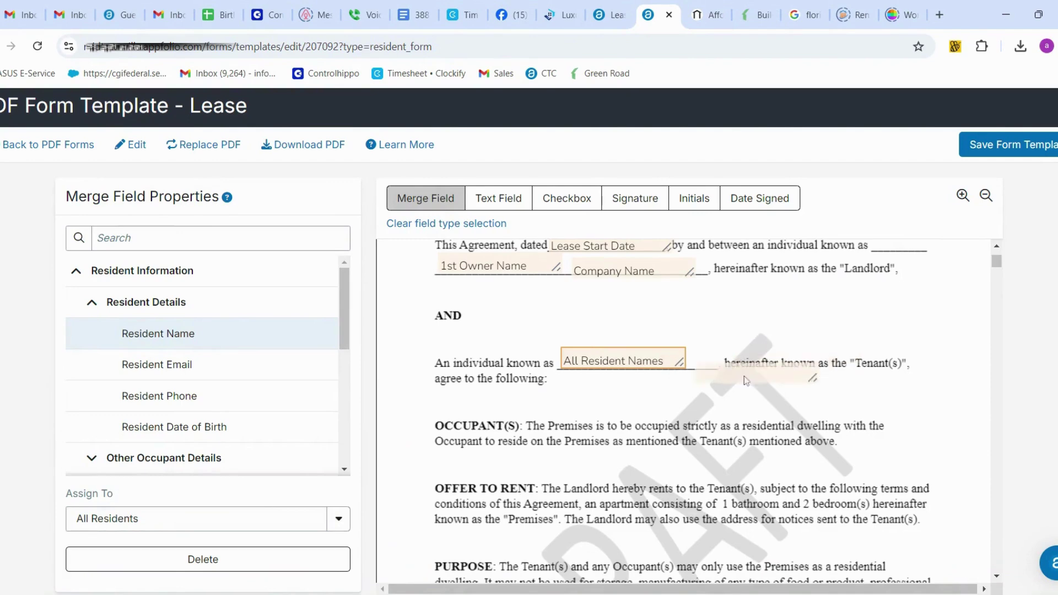
{"action": "scroll", "coordinate": [799, 359], "scroll_direction": "down", "scroll_amount": 6}
{"action": "scroll", "coordinate": [746, 390], "scroll_direction": "down", "scroll_amount": 1}
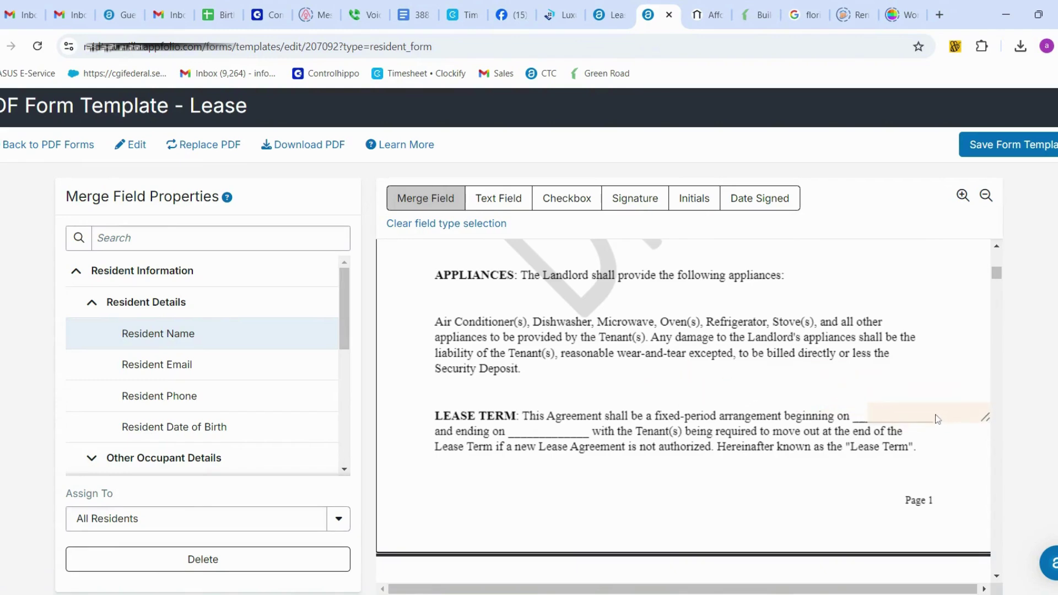
Put a Lease Start Date merge field on the lease term's 'beginning on' blank.
{"action": "left_click", "coordinate": [922, 419]}
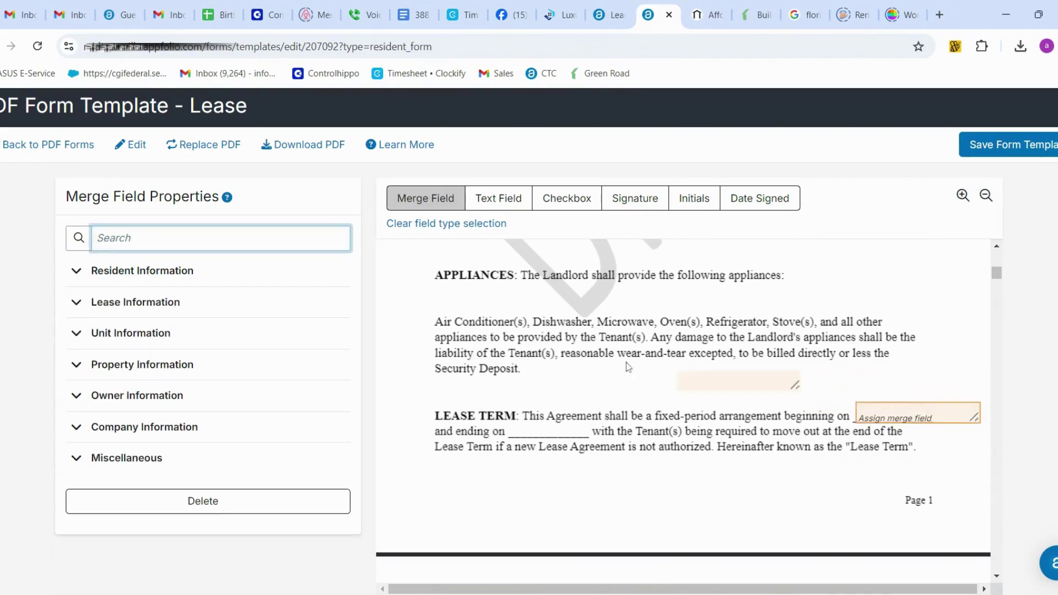
{"action": "left_click", "coordinate": [200, 315]}
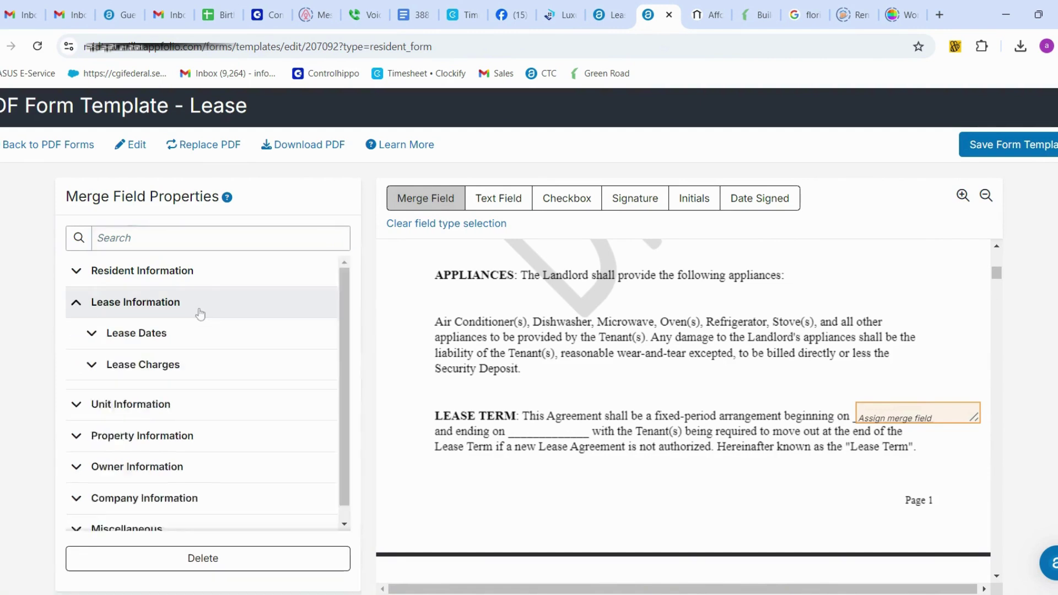
{"action": "left_click", "coordinate": [168, 344]}
{"action": "left_click", "coordinate": [162, 368]}
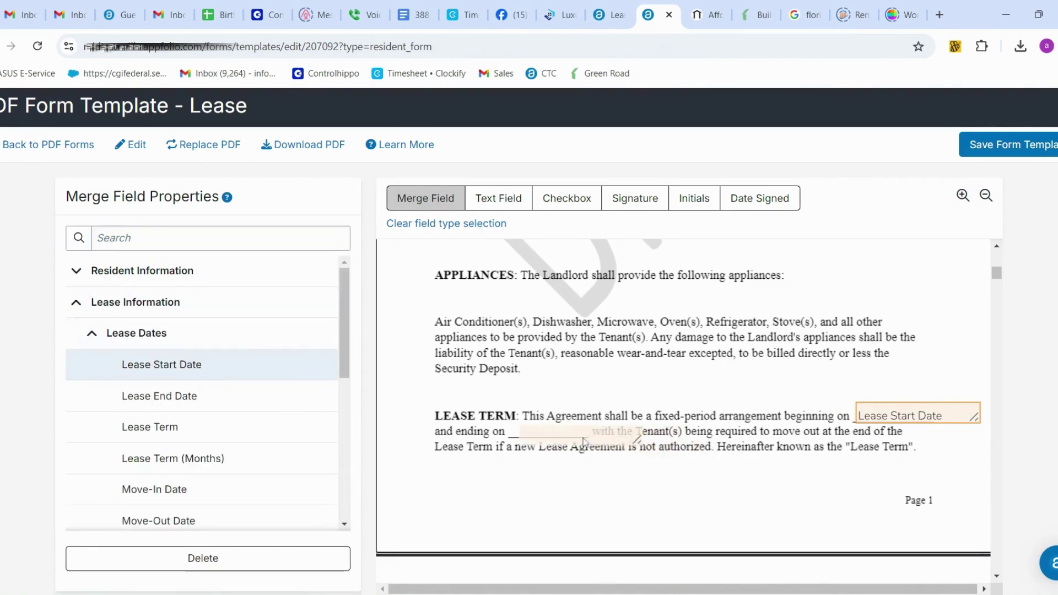
Add a Lease End Date merge field at 'and ending on'.
{"action": "left_click", "coordinate": [566, 439]}
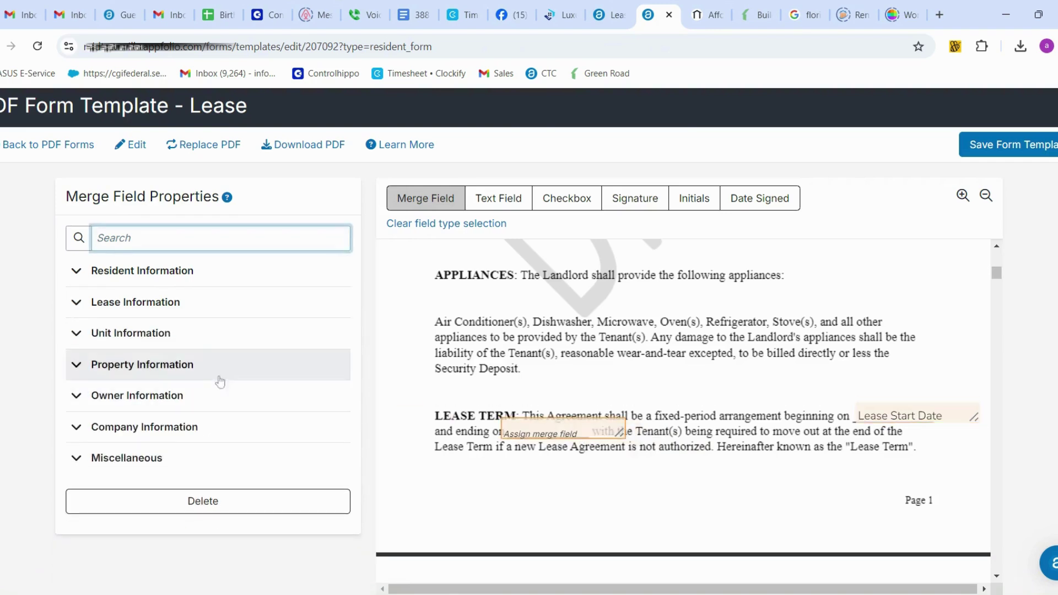
{"action": "left_click", "coordinate": [168, 305]}
{"action": "left_click", "coordinate": [167, 337]}
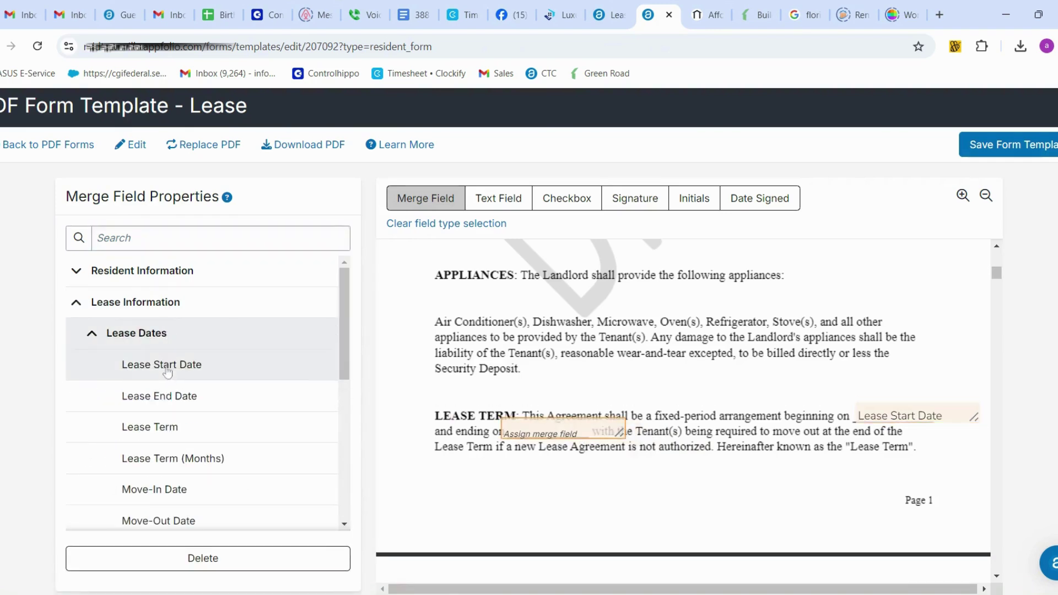
{"action": "left_click", "coordinate": [166, 399]}
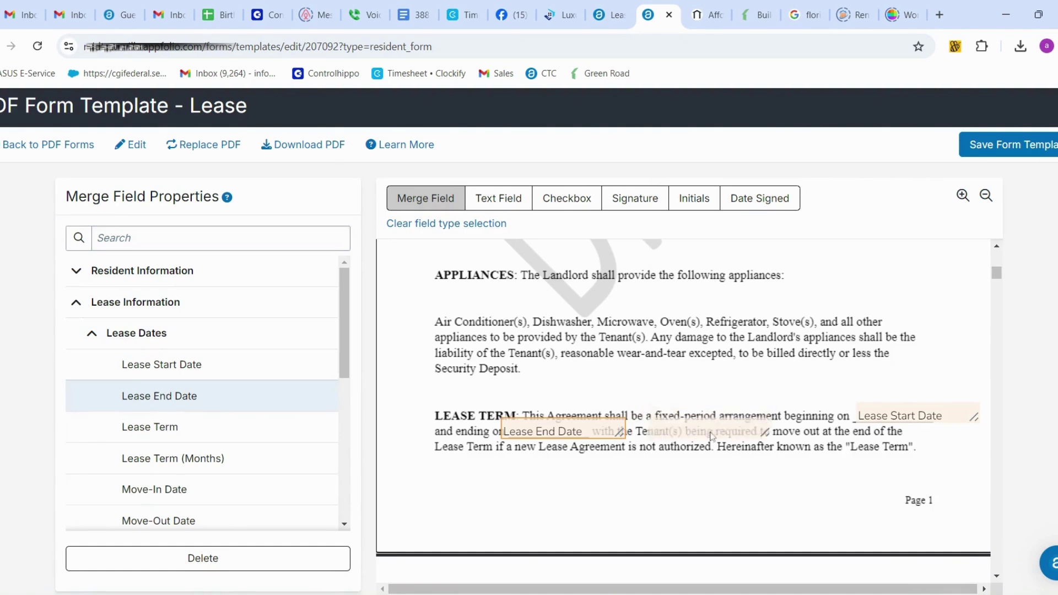
{"action": "scroll", "coordinate": [716, 452], "scroll_direction": "down", "scroll_amount": 4}
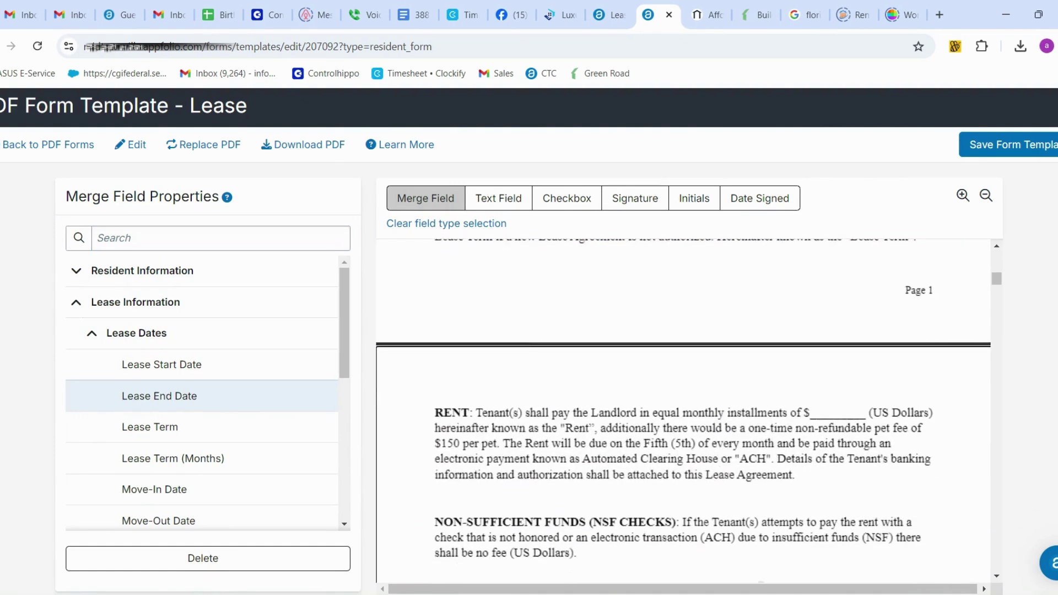
{"action": "scroll", "coordinate": [683, 411], "scroll_direction": "down", "scroll_amount": 2}
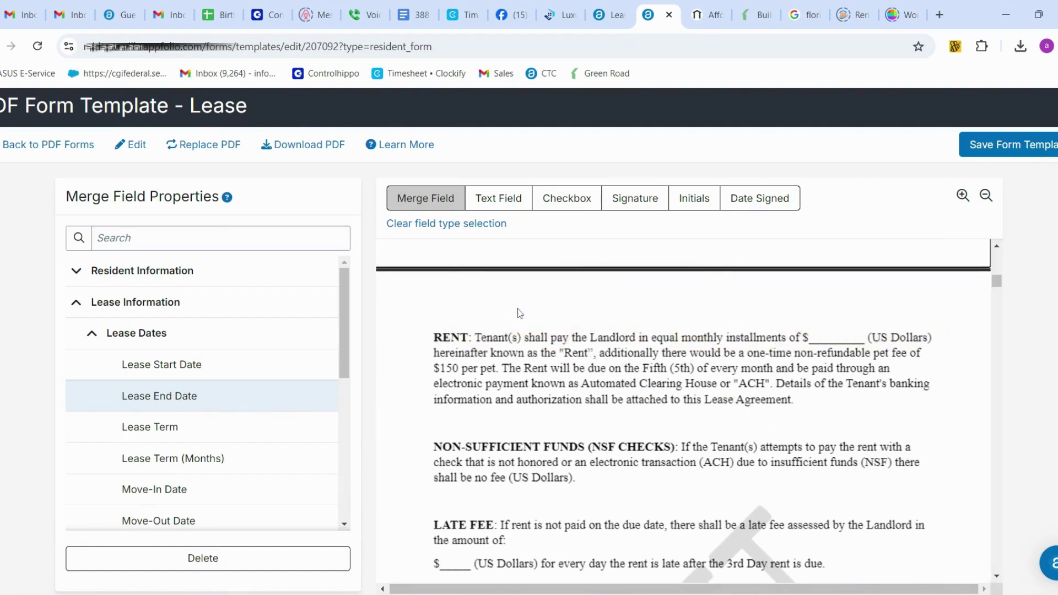
{"action": "left_click", "coordinate": [498, 198]}
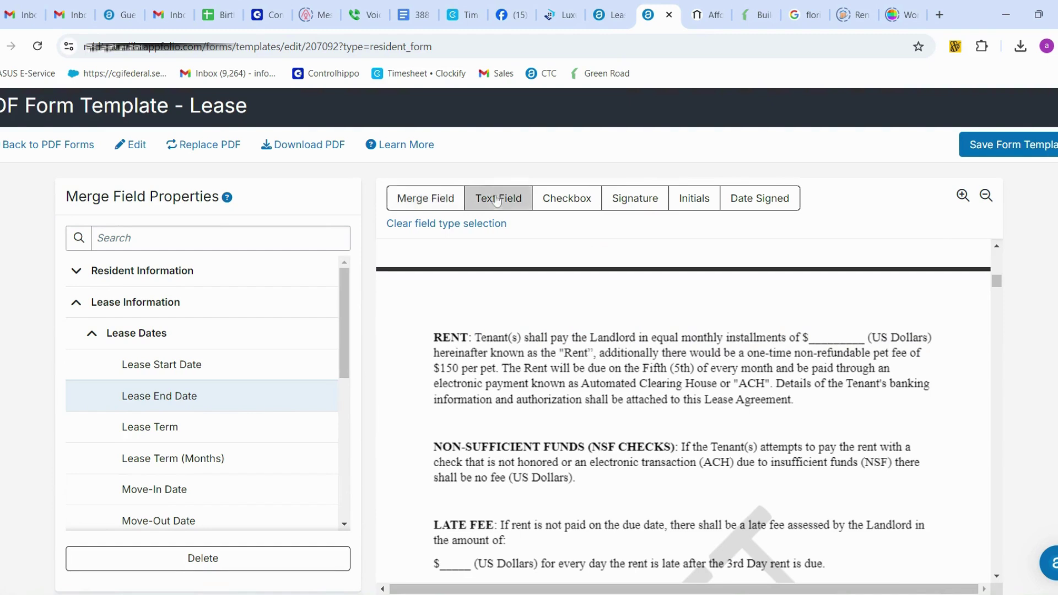
Place sized text fields on the rent amount and late fee dollar blanks.
{"action": "left_click", "coordinate": [873, 335]}
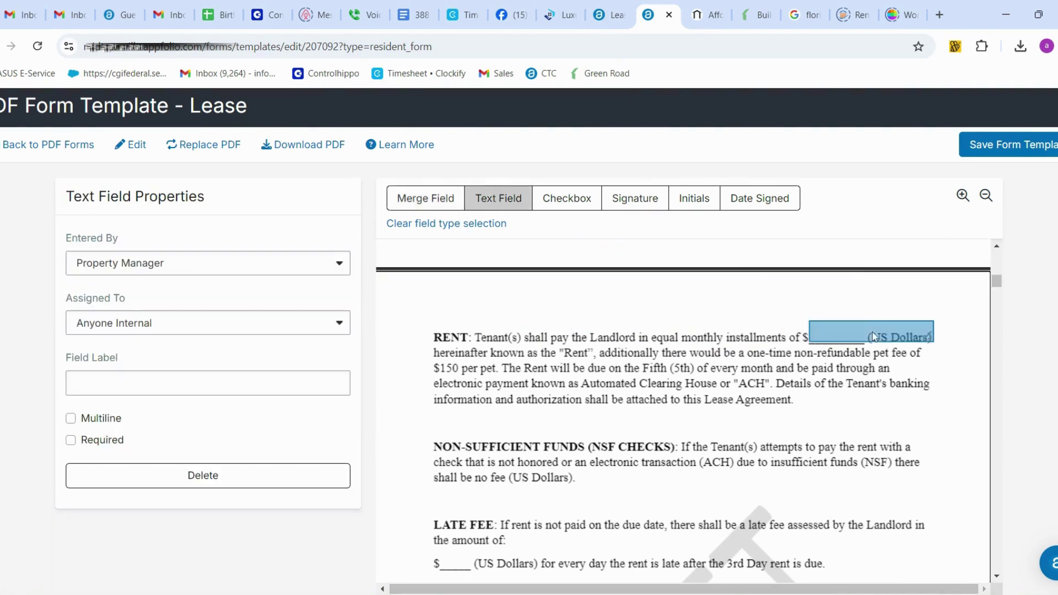
{"action": "left_click_drag", "start_coordinate": [929, 338], "coordinate": [864, 337]}
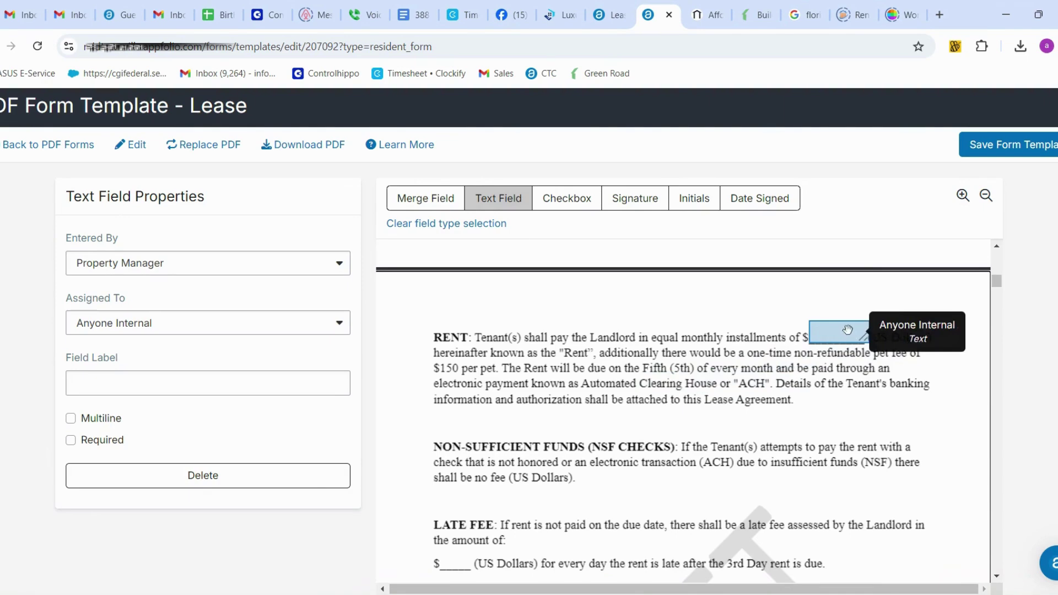
{"action": "left_click_drag", "start_coordinate": [862, 334], "coordinate": [644, 388]}
{"action": "scroll", "coordinate": [644, 388], "scroll_direction": "down", "scroll_amount": 4}
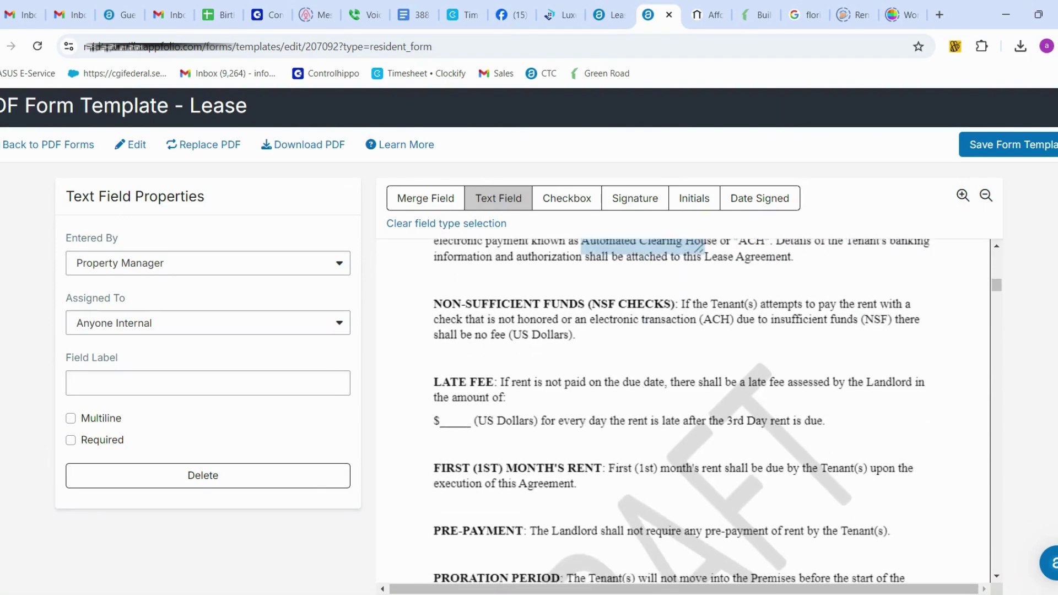
{"action": "left_click_drag", "start_coordinate": [627, 329], "coordinate": [475, 346]}
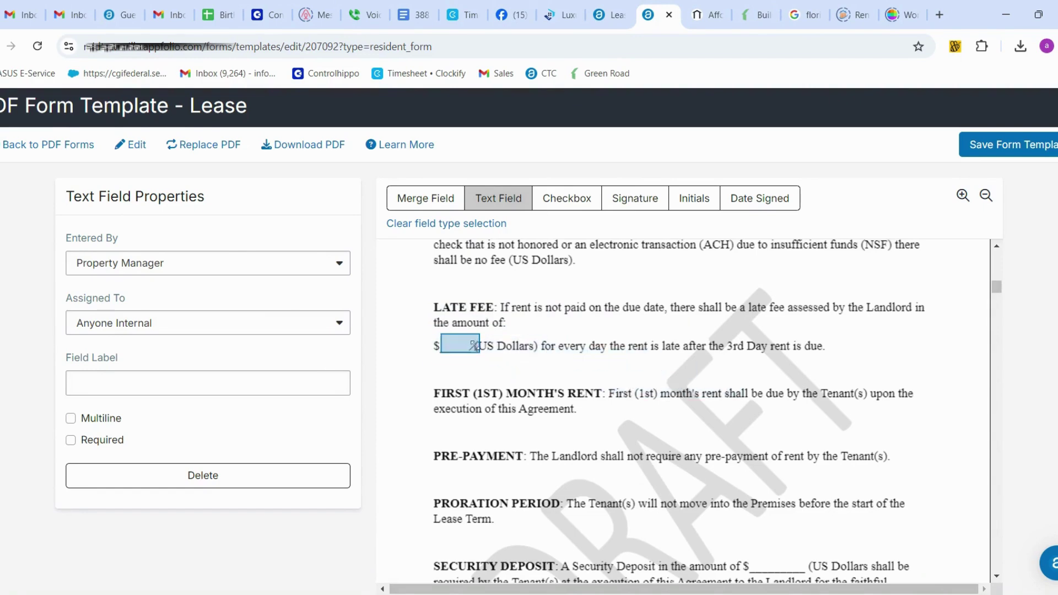
{"action": "left_click", "coordinate": [648, 425]}
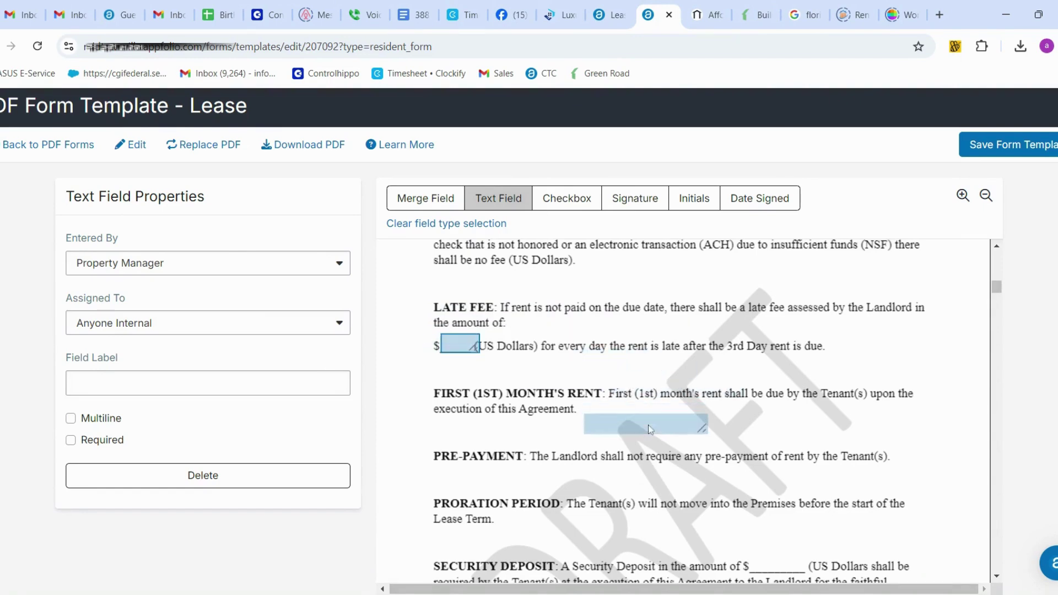
Place a text field on the Security Deposit '$____' blank and trim it to fit.
{"action": "scroll", "coordinate": [648, 425], "scroll_direction": "down", "scroll_amount": 3}
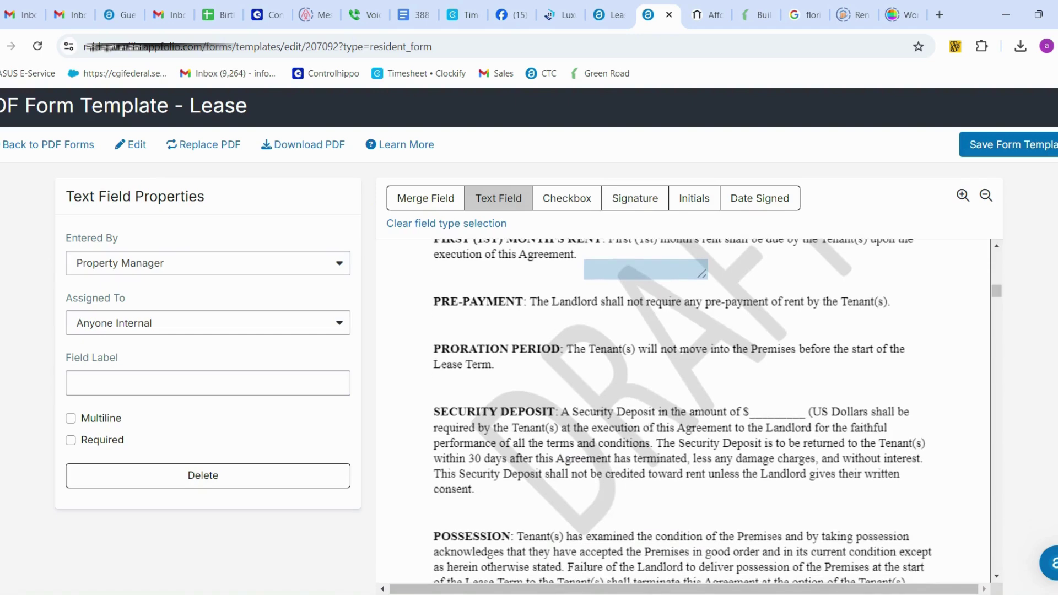
{"action": "scroll", "coordinate": [648, 430], "scroll_direction": "down", "scroll_amount": 1}
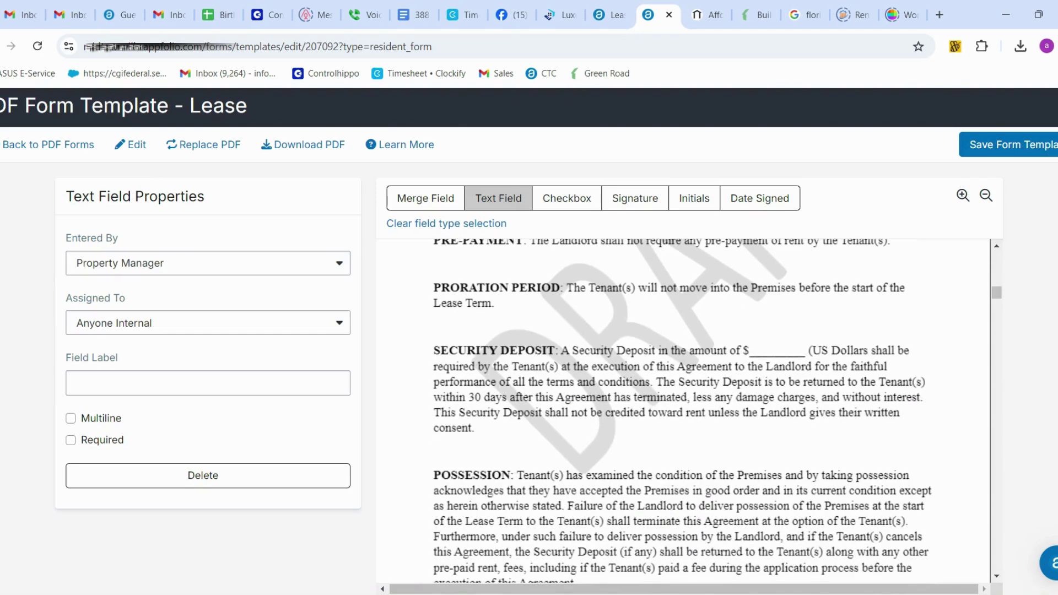
{"action": "left_click", "coordinate": [826, 350]}
{"action": "left_click_drag", "start_coordinate": [902, 357], "coordinate": [807, 357]}
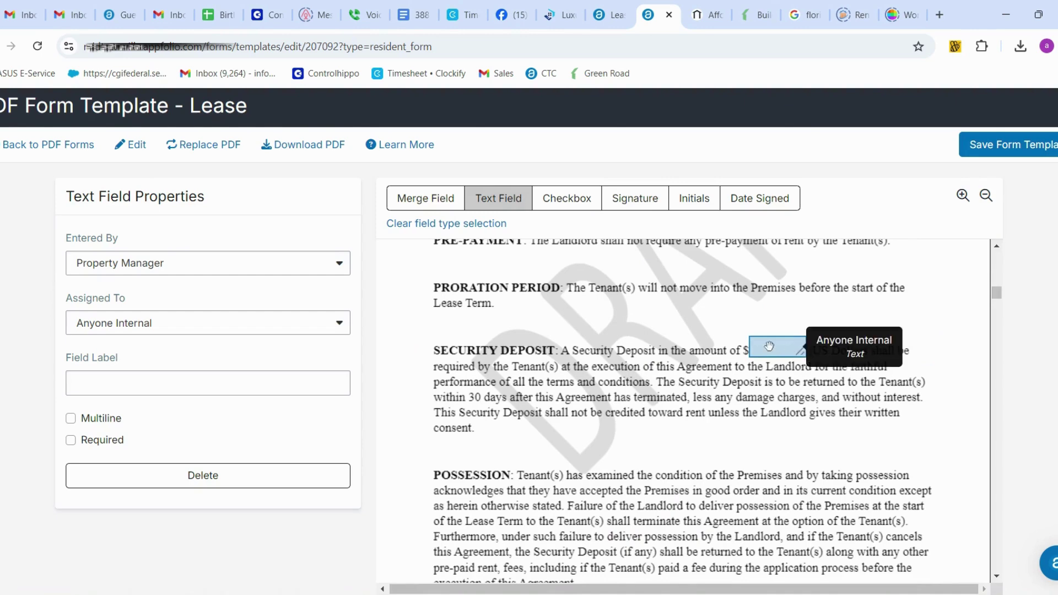
{"action": "left_click_drag", "start_coordinate": [605, 413], "coordinate": [728, 412]}
{"action": "scroll", "coordinate": [670, 415], "scroll_direction": "down", "scroll_amount": 3}
Place a text field on the '____ Parking Space(s)' blank, then scroll down to Notices.
{"action": "scroll", "coordinate": [670, 415], "scroll_direction": "down", "scroll_amount": 6}
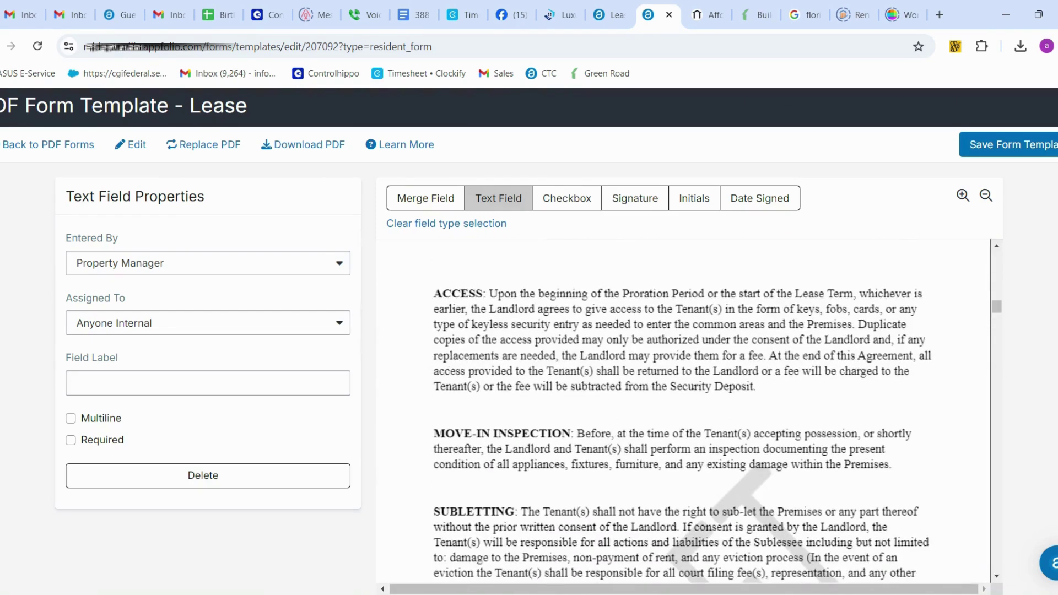
{"action": "scroll", "coordinate": [689, 386], "scroll_direction": "down", "scroll_amount": 6}
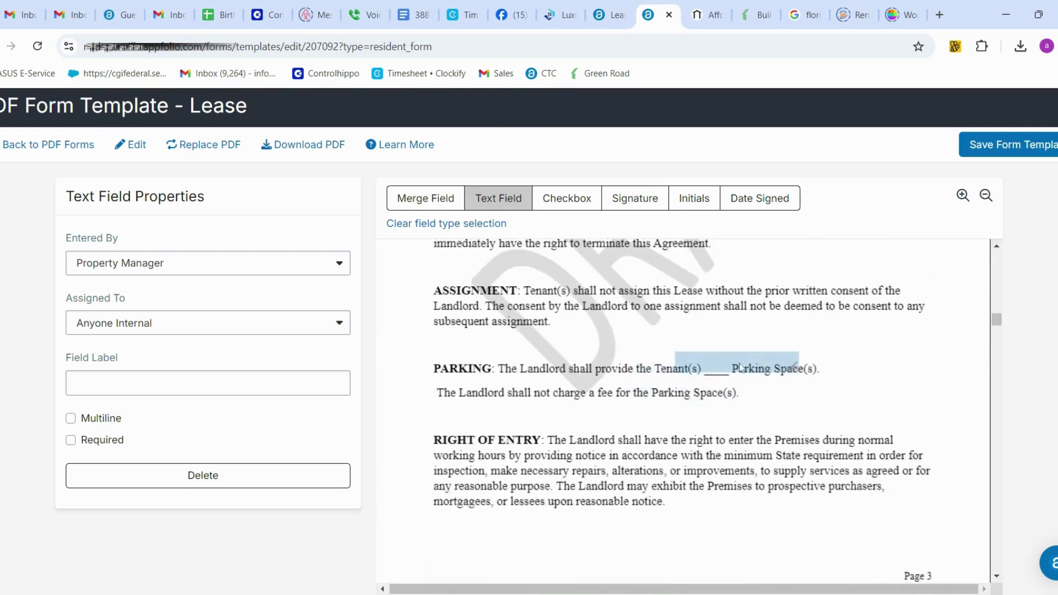
{"action": "left_click", "coordinate": [769, 373]}
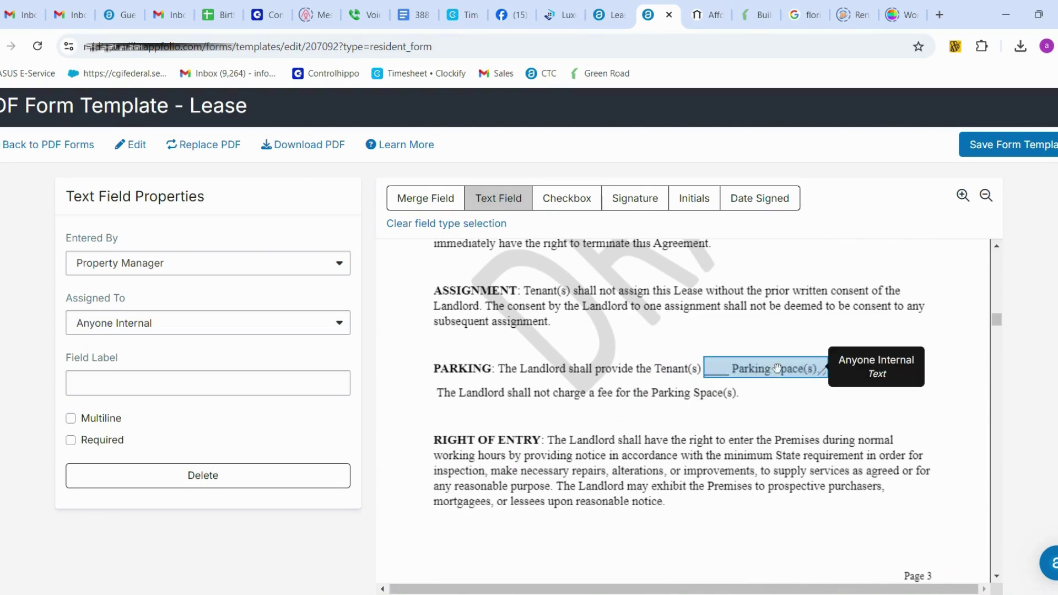
{"action": "scroll", "coordinate": [595, 460], "scroll_direction": "down", "scroll_amount": 5}
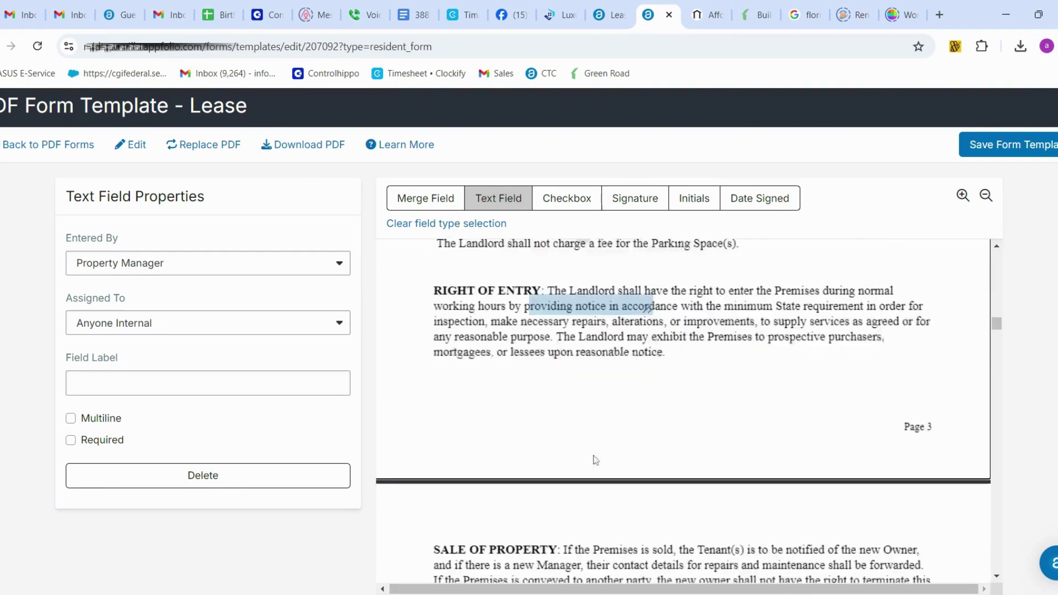
{"action": "scroll", "coordinate": [595, 460], "scroll_direction": "down", "scroll_amount": 10}
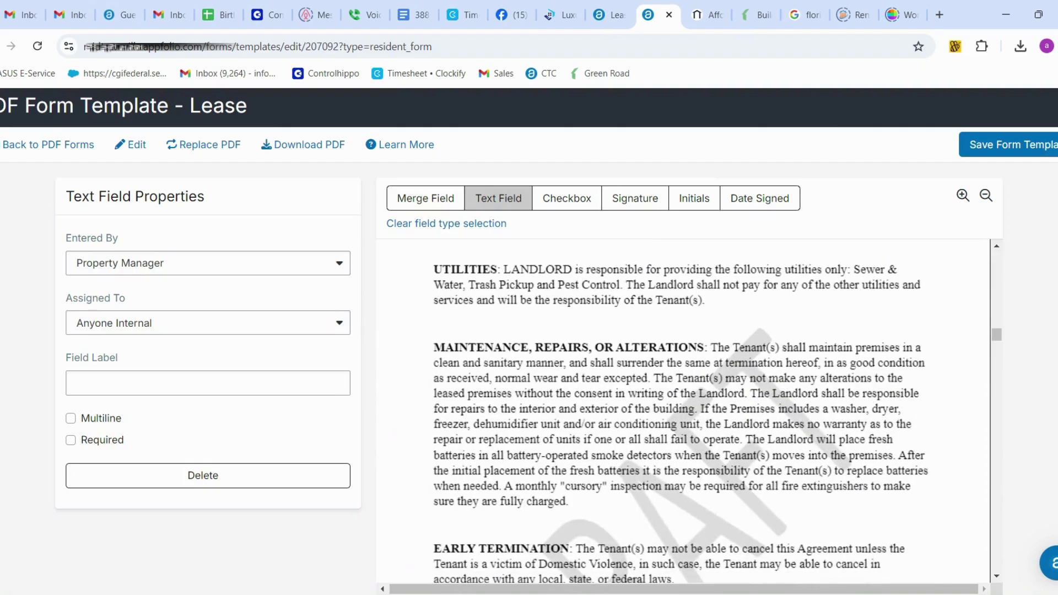
{"action": "scroll", "coordinate": [682, 410], "scroll_direction": "down", "scroll_amount": 10}
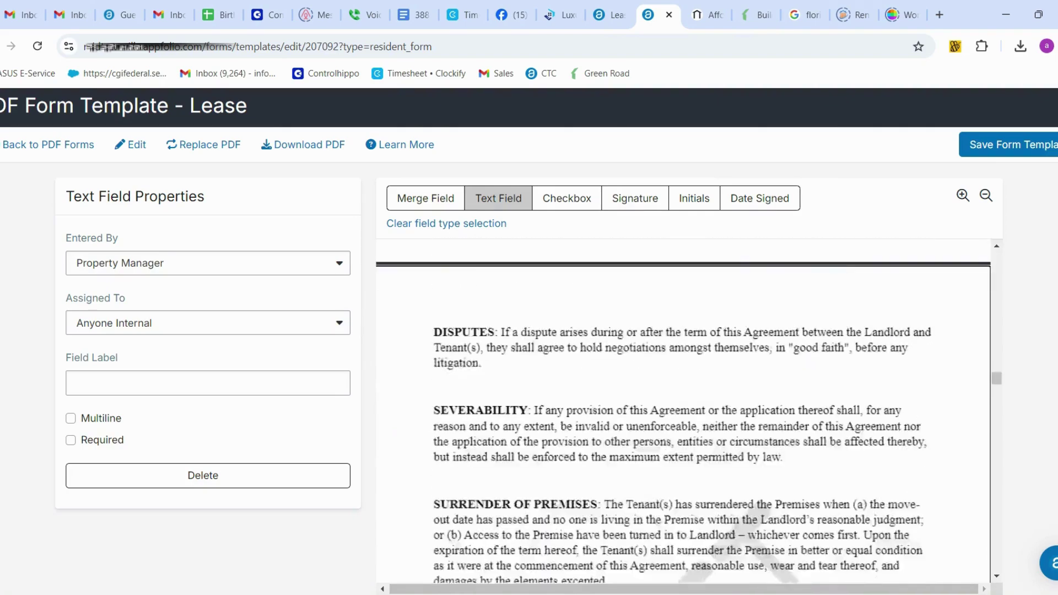
{"action": "scroll", "coordinate": [683, 405], "scroll_direction": "down", "scroll_amount": 10}
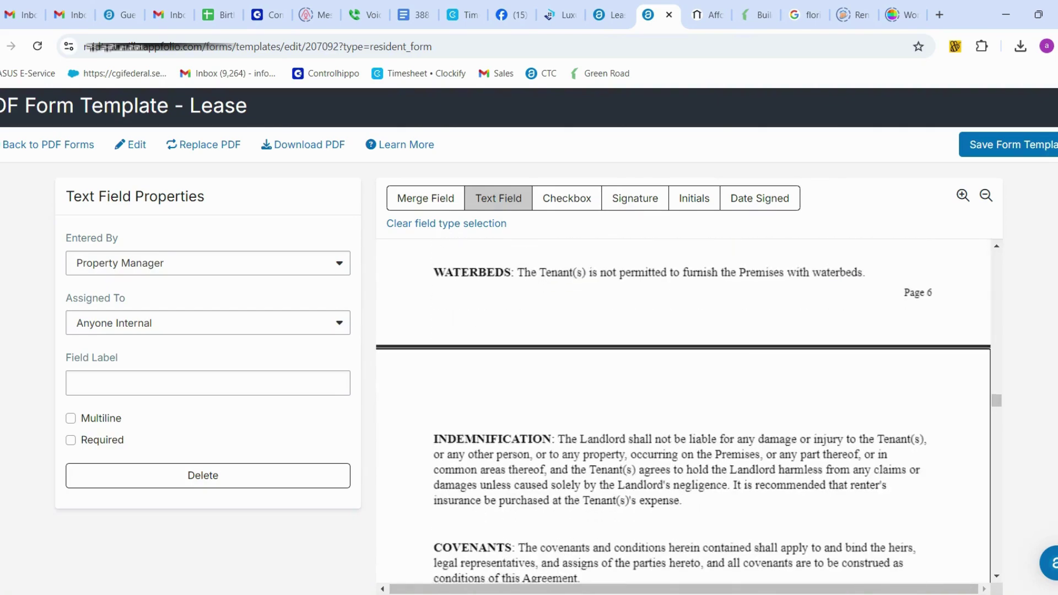
{"action": "scroll", "coordinate": [683, 408], "scroll_direction": "down", "scroll_amount": 2}
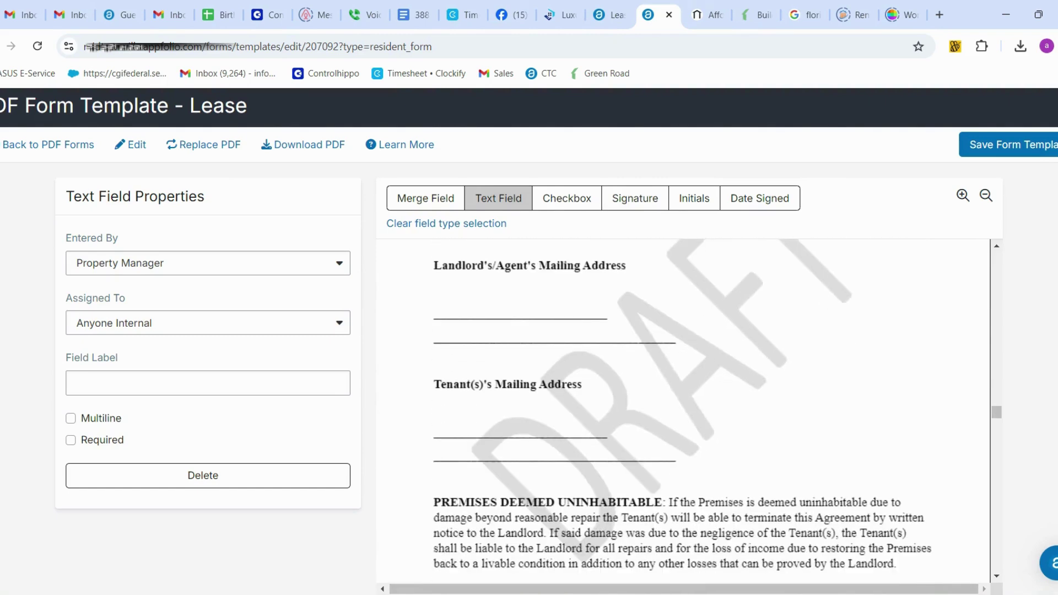
Place a signature field under Landlord's/Agent's Mailing Address, signed by the Property Owner.
{"action": "left_click", "coordinate": [636, 202]}
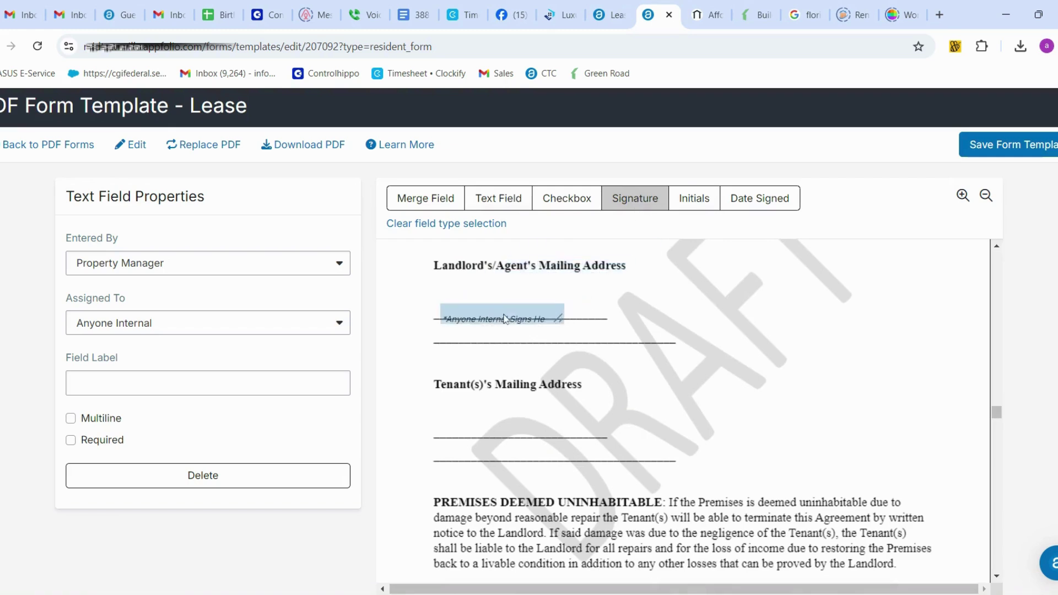
{"action": "left_click", "coordinate": [495, 314]}
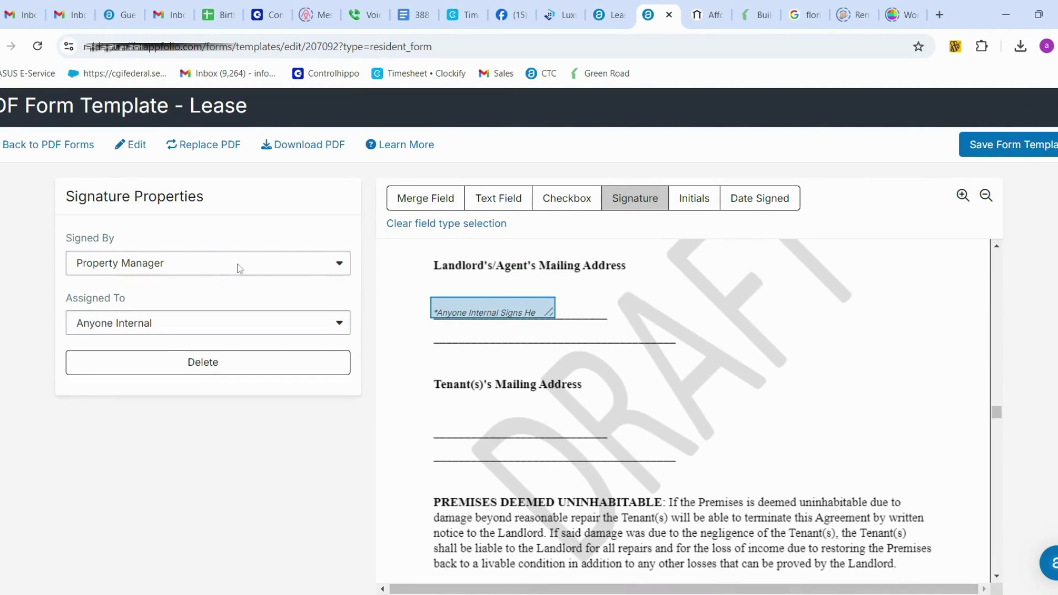
{"action": "left_click", "coordinate": [257, 266]}
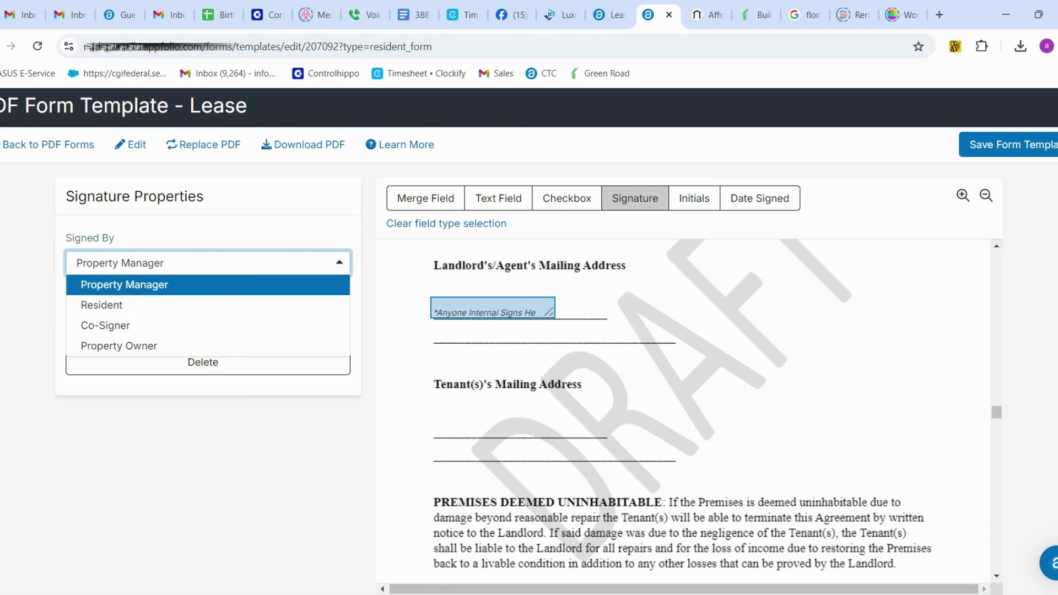
{"action": "left_click", "coordinate": [151, 286]}
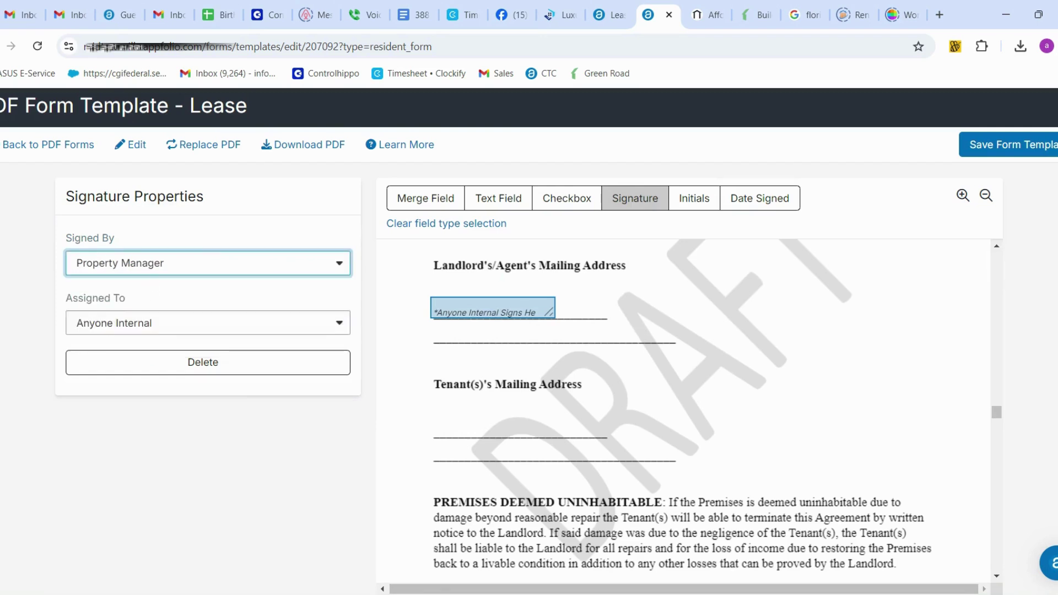
{"action": "left_click", "coordinate": [151, 263]}
{"action": "left_click", "coordinate": [140, 333]}
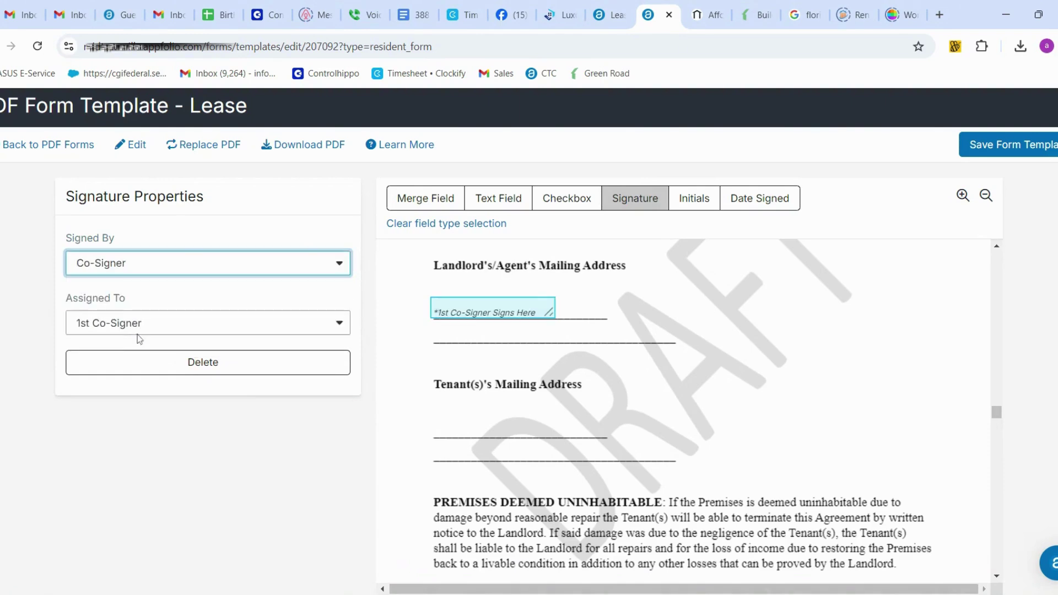
{"action": "left_click", "coordinate": [140, 263]}
{"action": "left_click", "coordinate": [124, 344]}
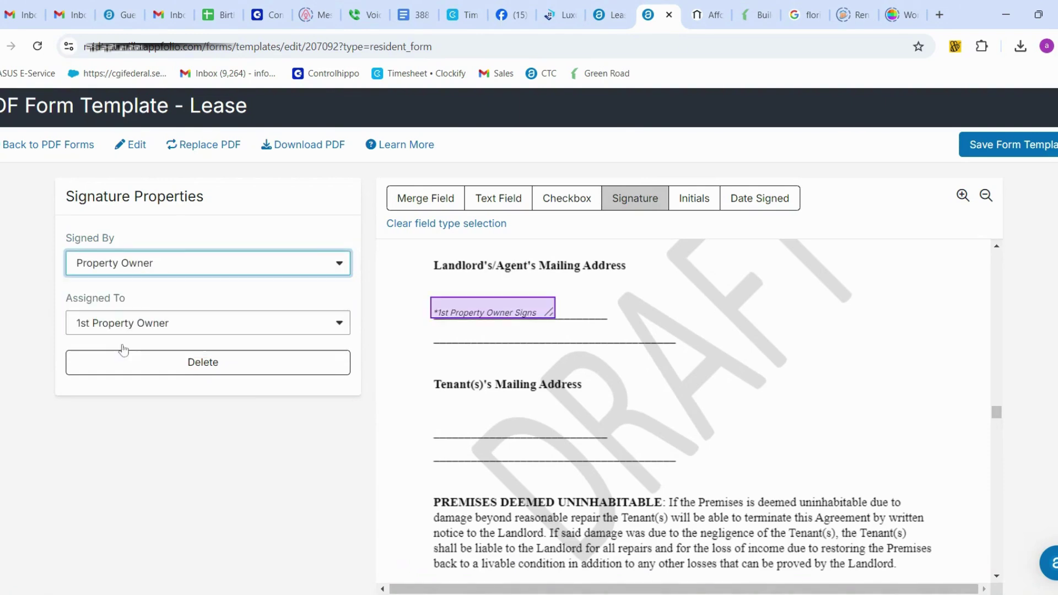
{"action": "left_click_drag", "start_coordinate": [430, 333], "coordinate": [506, 334]}
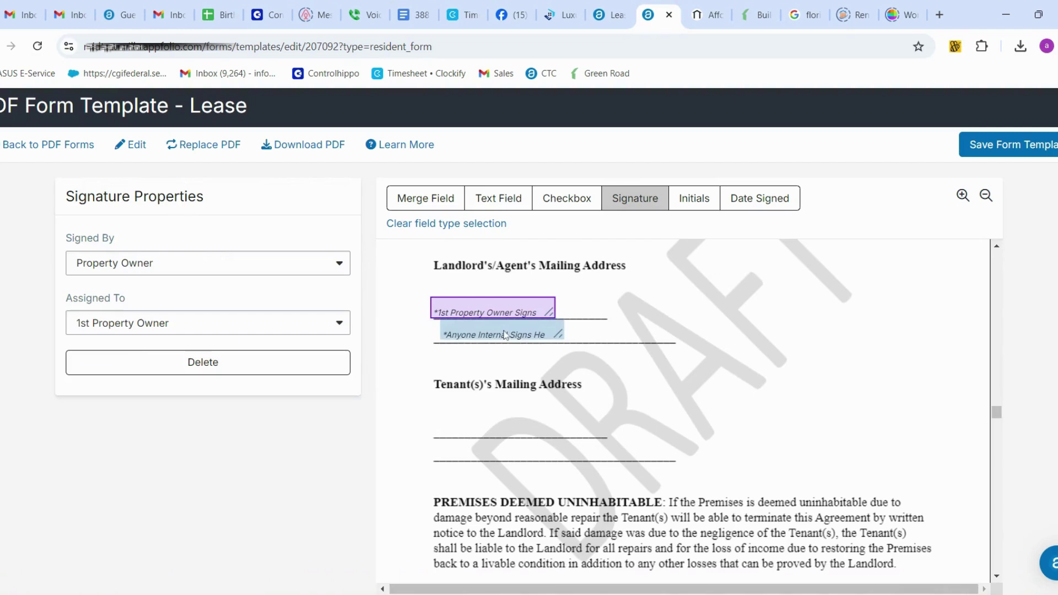
Place a Date Signed field under the owner's signature, entered by the Property Owner.
{"action": "left_click", "coordinate": [756, 201]}
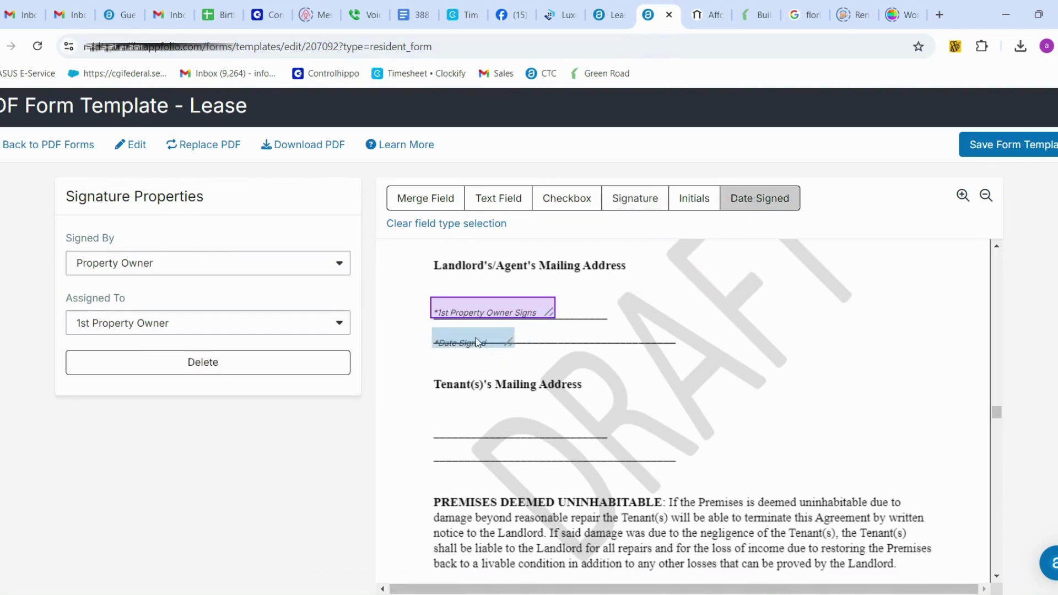
{"action": "left_click", "coordinate": [485, 337]}
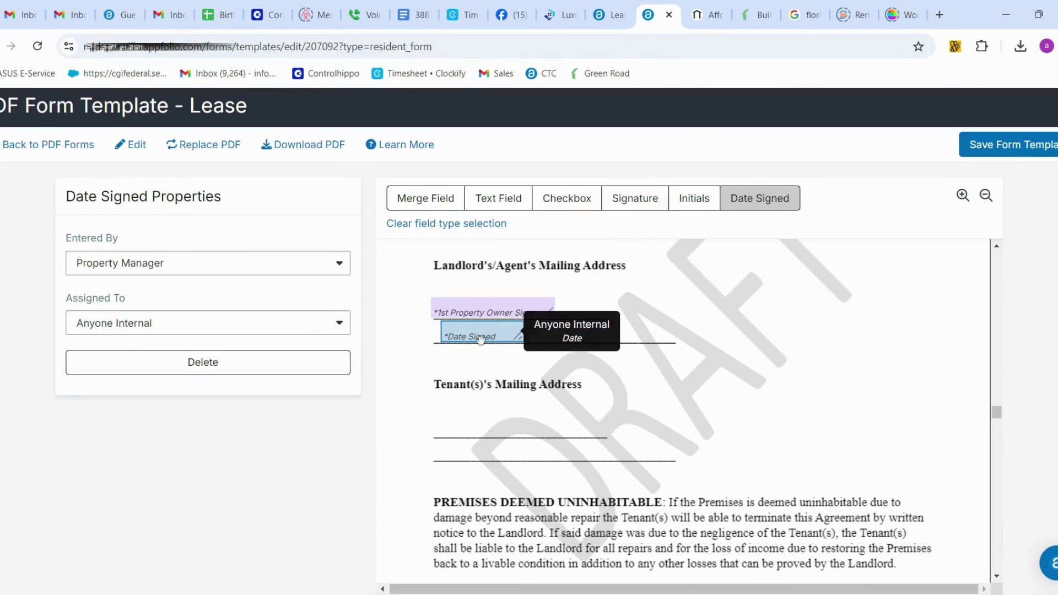
{"action": "left_click", "coordinate": [219, 263]}
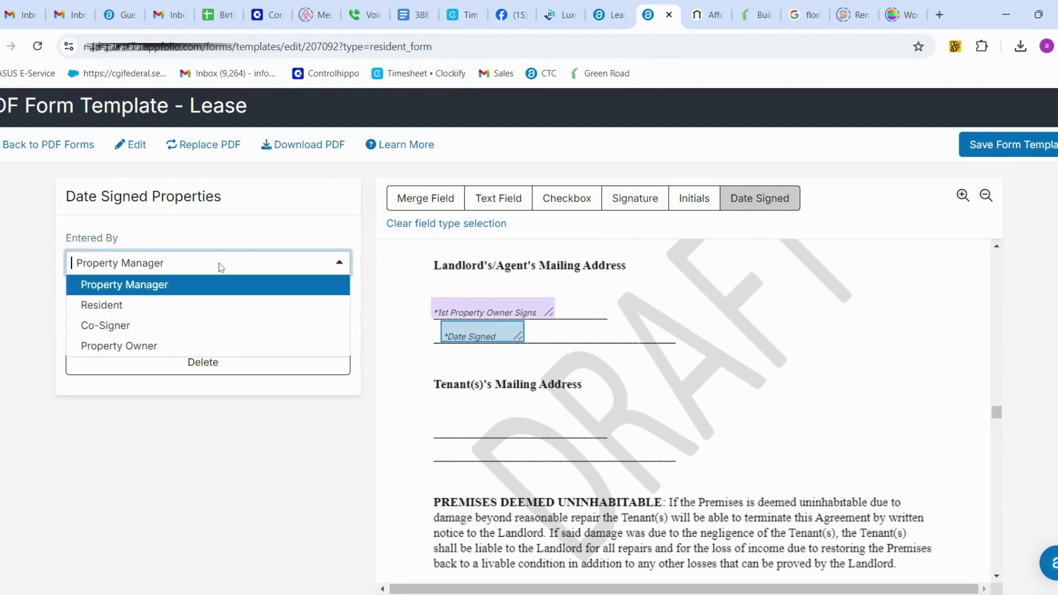
{"action": "left_click", "coordinate": [162, 345]}
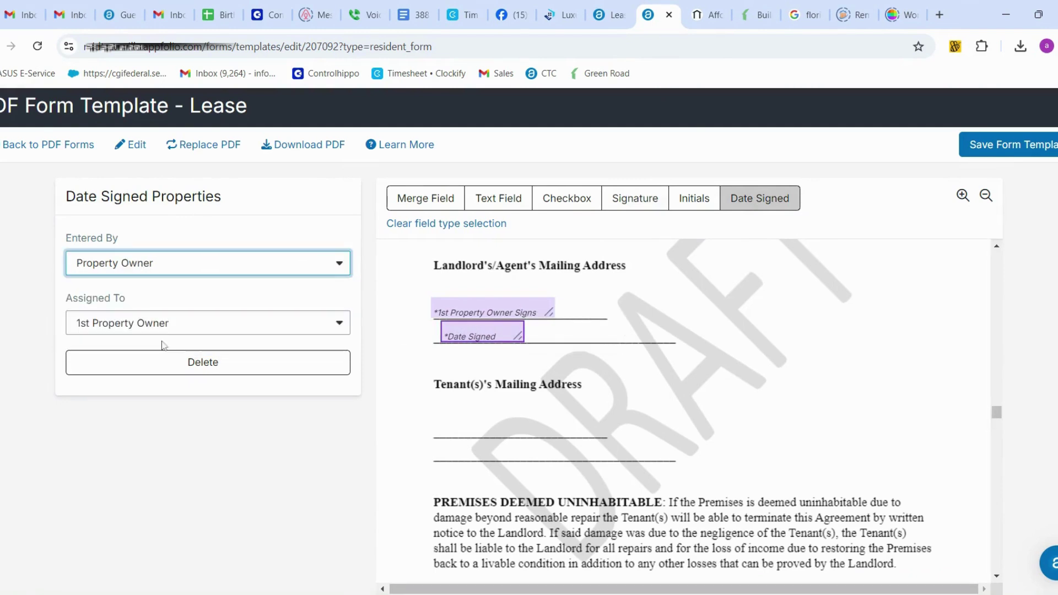
{"action": "left_click", "coordinate": [501, 317]}
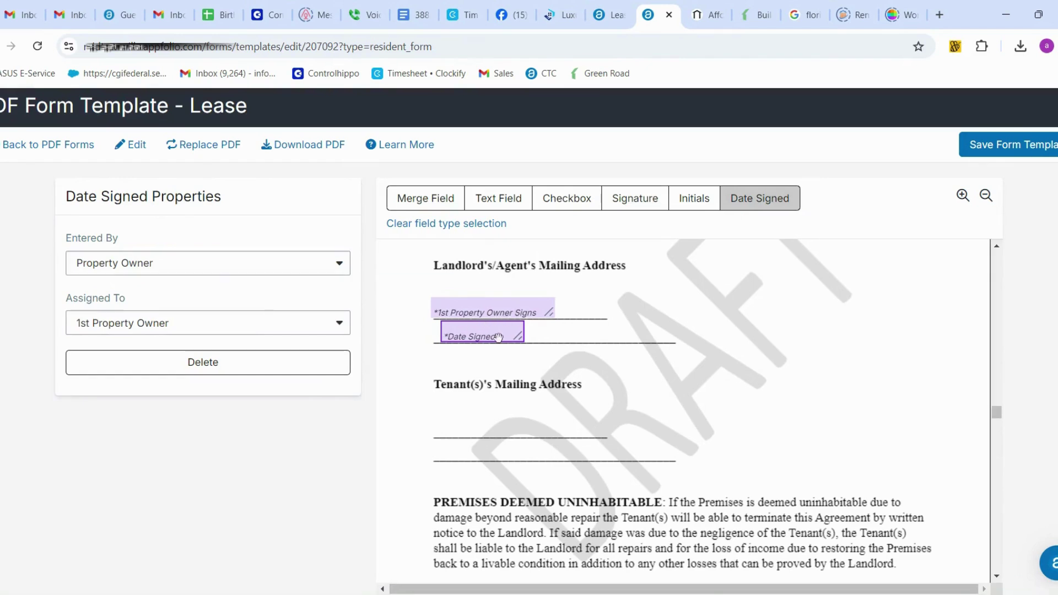
{"action": "mouse_move", "coordinate": [498, 337]}
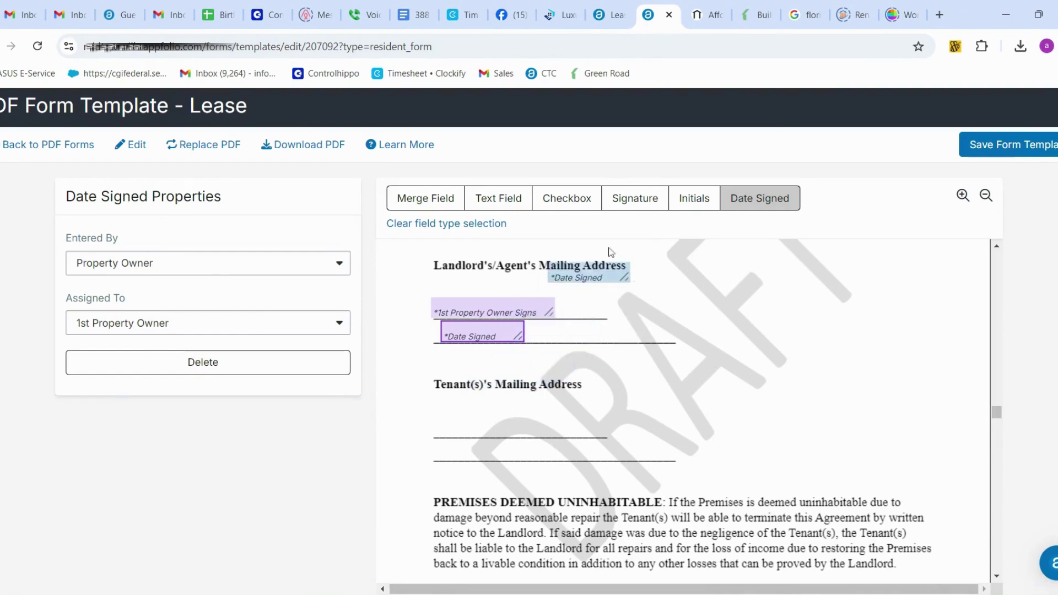
Put a signature field under Tenant(s)'s Mailing Address, signed by Resident and assigned to 1st Resident.
{"action": "left_click", "coordinate": [645, 197]}
{"action": "left_click", "coordinate": [508, 425]}
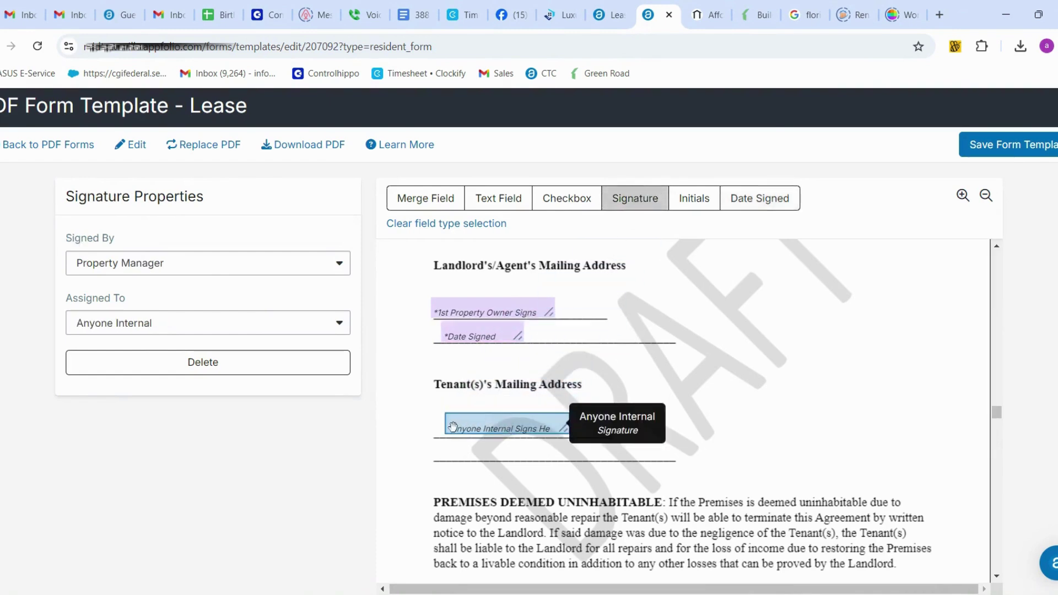
{"action": "left_click", "coordinate": [168, 266]}
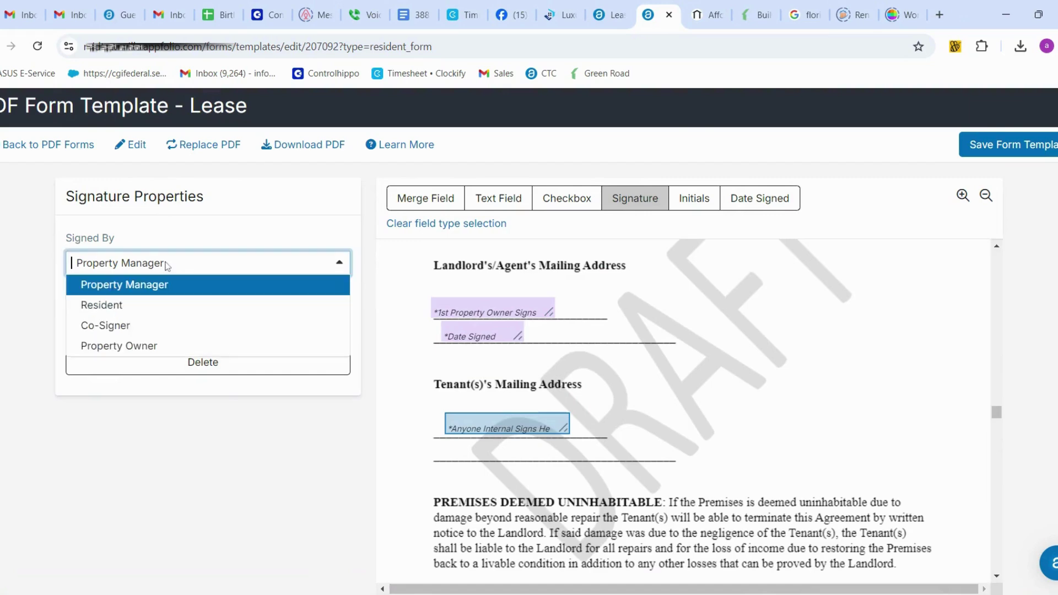
{"action": "left_click", "coordinate": [137, 305]}
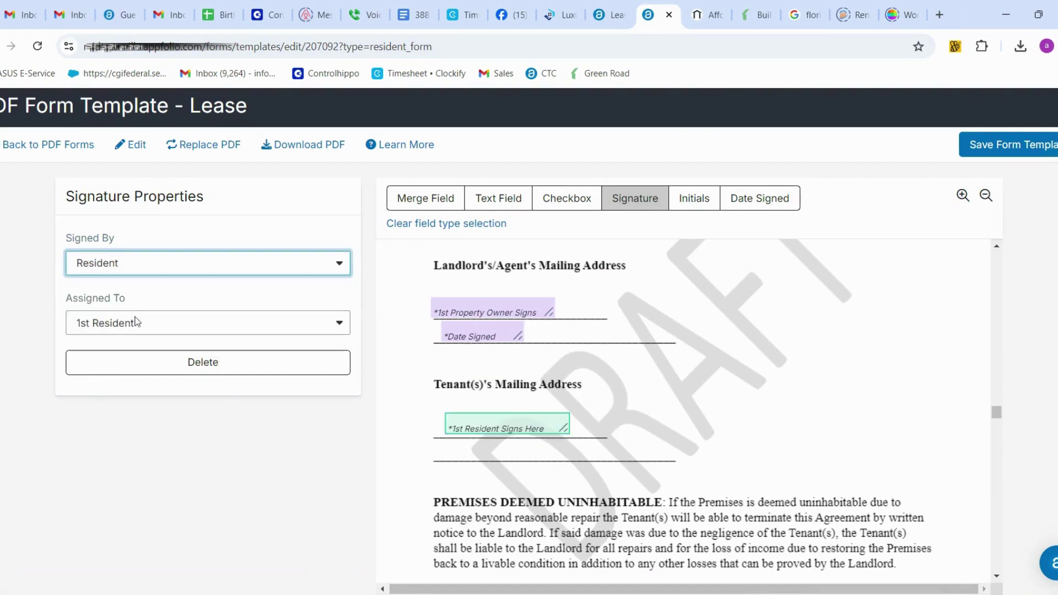
{"action": "left_click", "coordinate": [140, 324]}
{"action": "left_click", "coordinate": [131, 347]}
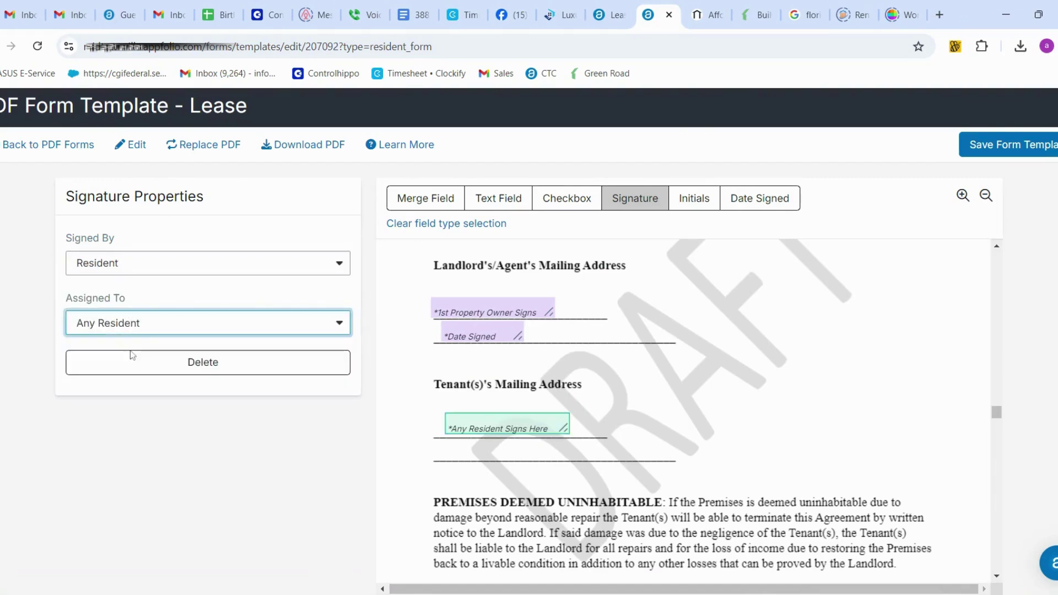
{"action": "left_click", "coordinate": [122, 323]}
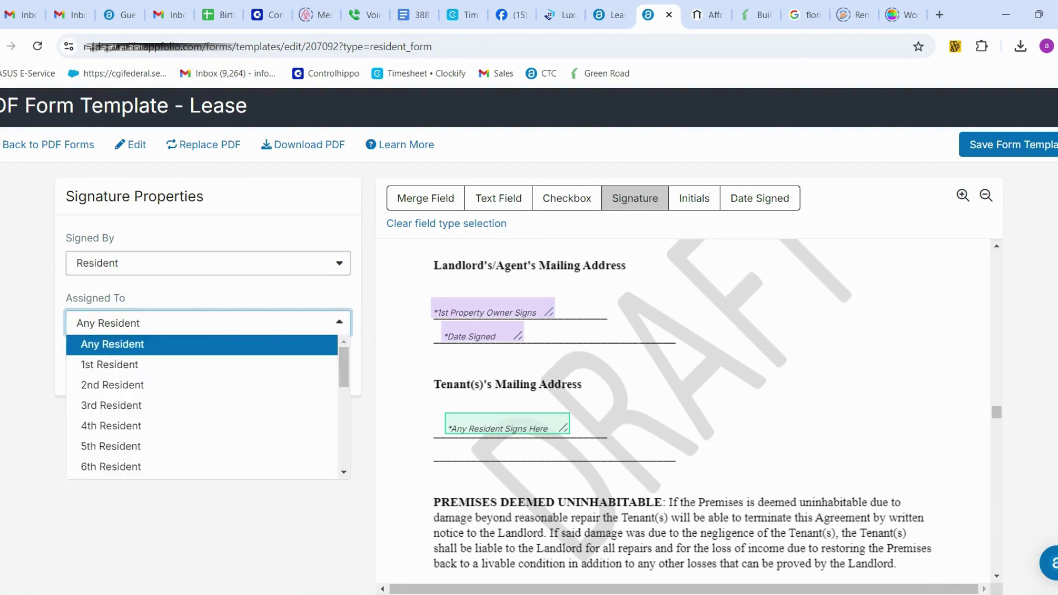
{"action": "left_click", "coordinate": [122, 366]}
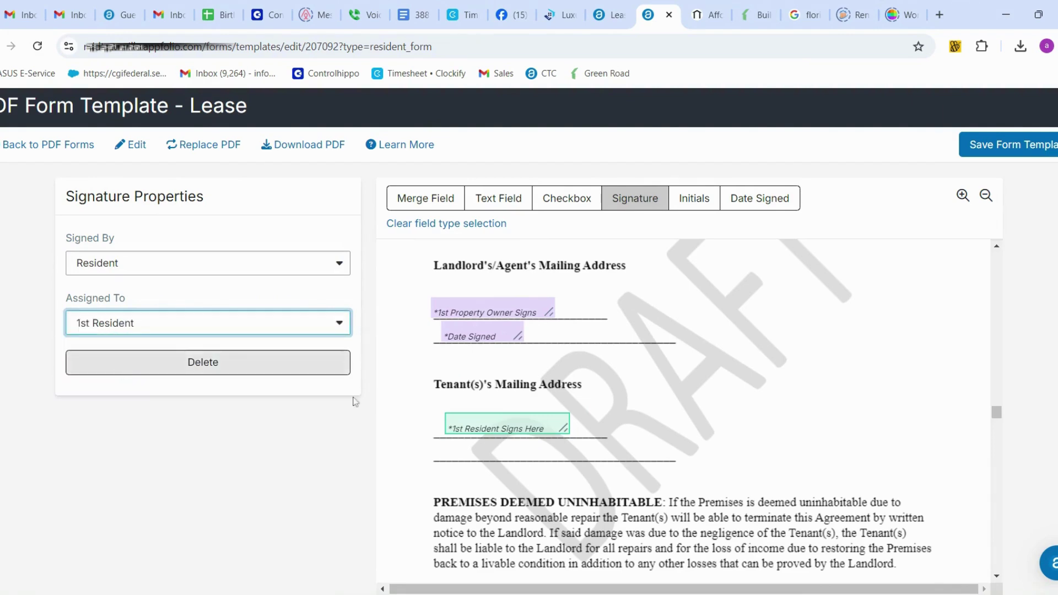
Place a Date Signed field under the resident's signature, with Entered By set to Resident.
{"action": "left_click", "coordinate": [778, 201]}
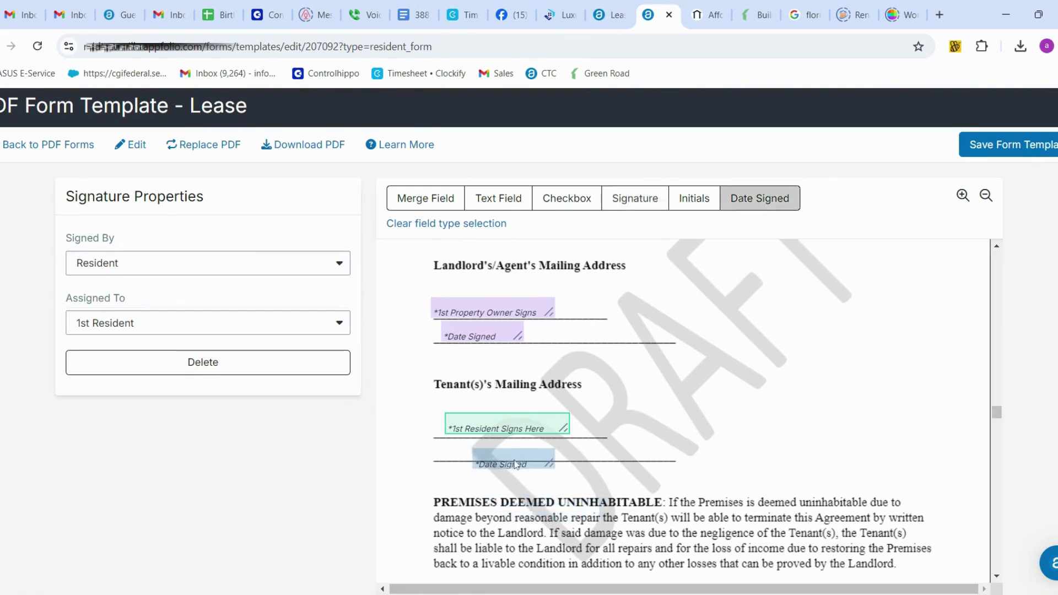
{"action": "left_click", "coordinate": [503, 452]}
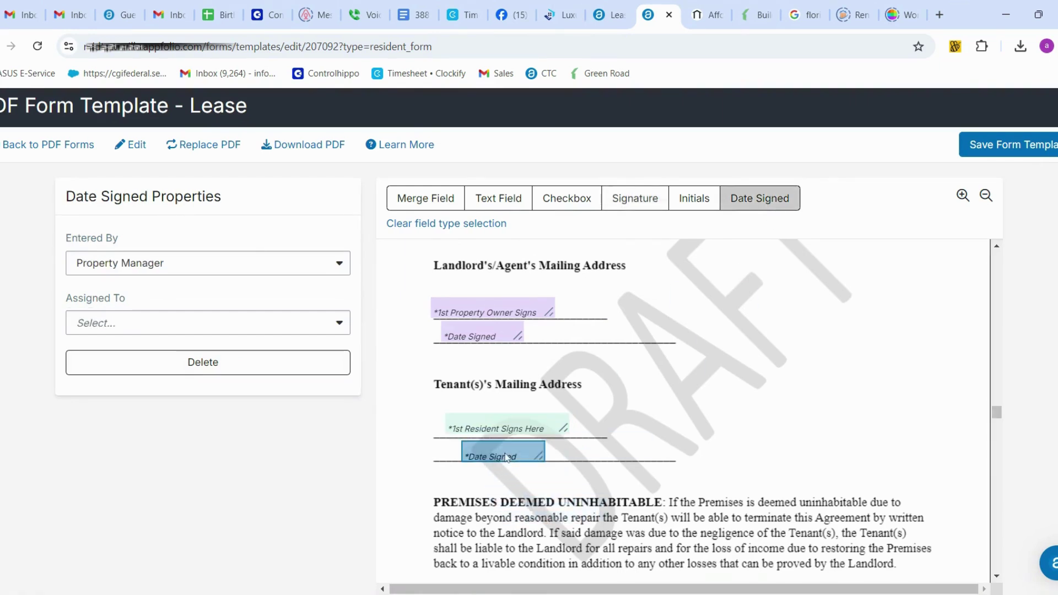
{"action": "left_click", "coordinate": [158, 273]}
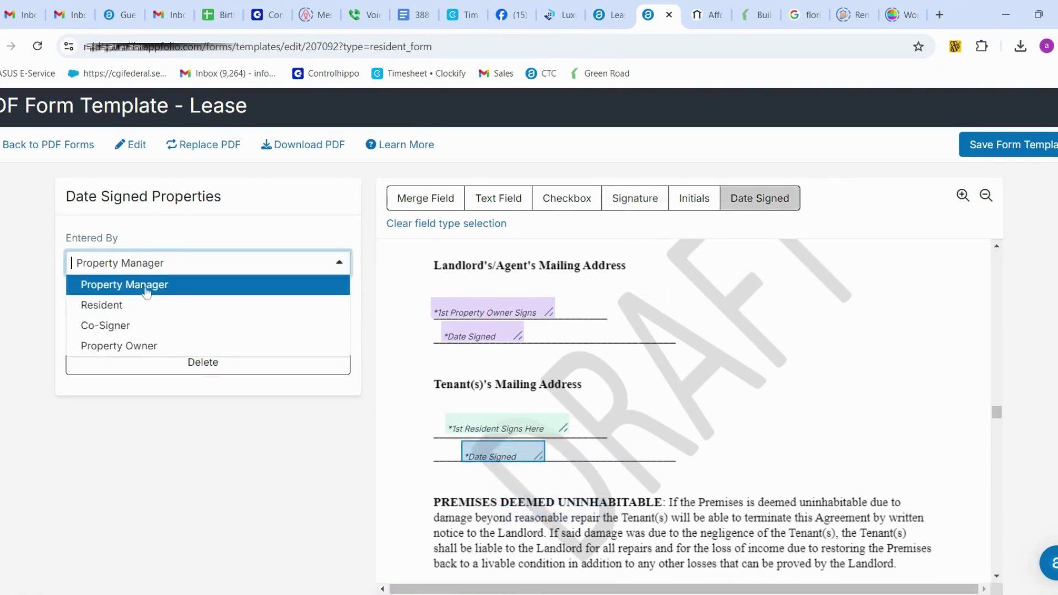
{"action": "left_click", "coordinate": [112, 306]}
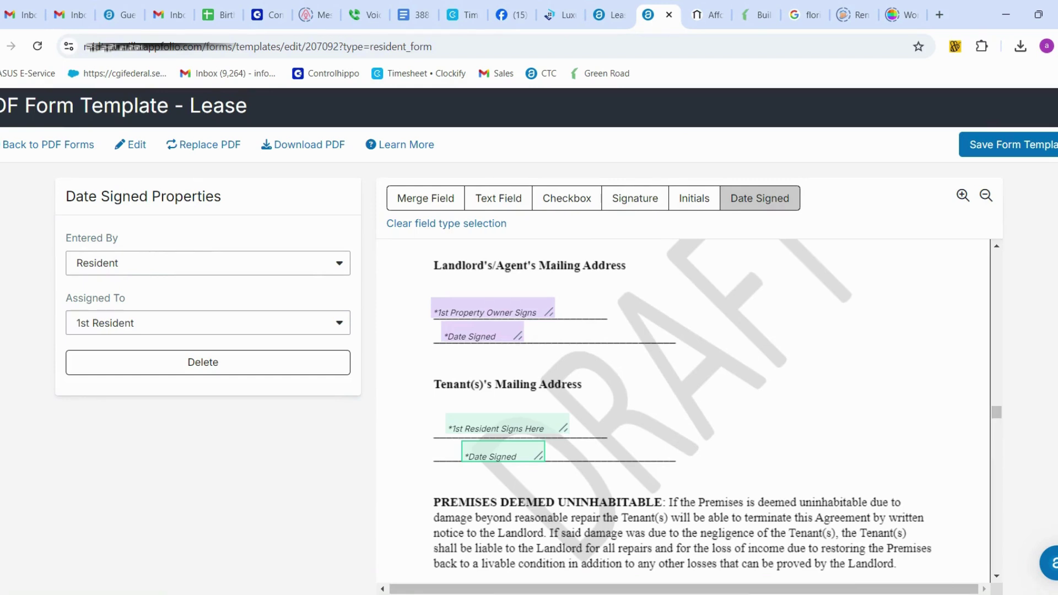
{"action": "left_click", "coordinate": [147, 270]}
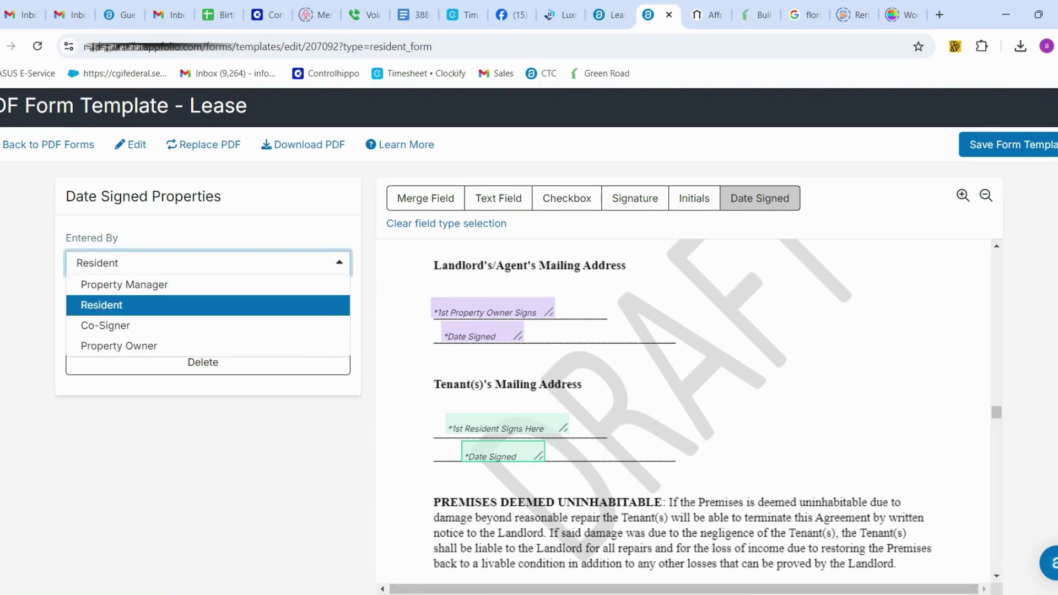
{"action": "left_click", "coordinate": [209, 242]}
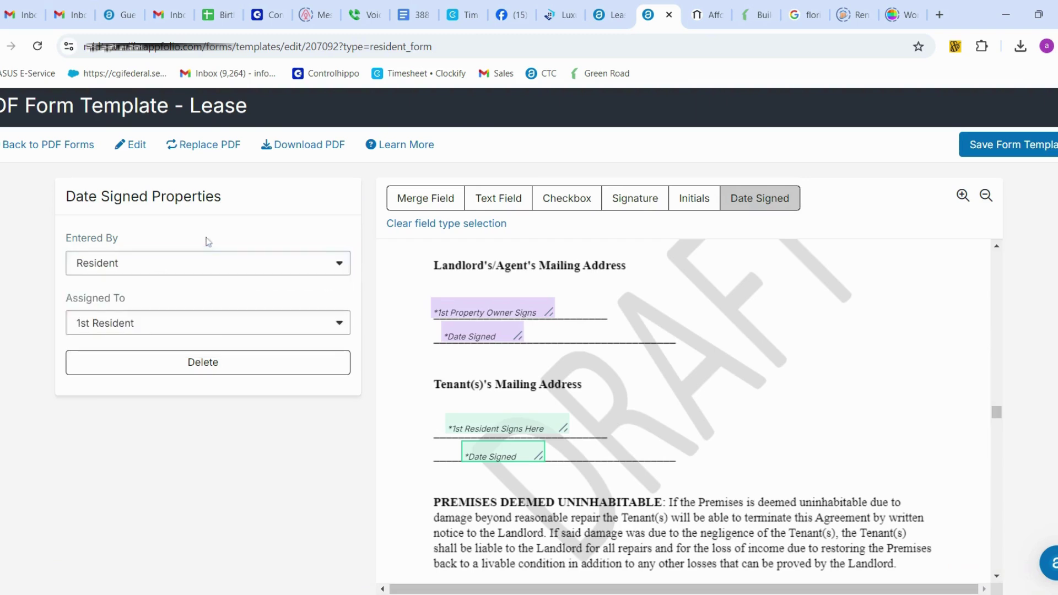
{"action": "left_click", "coordinate": [179, 270]}
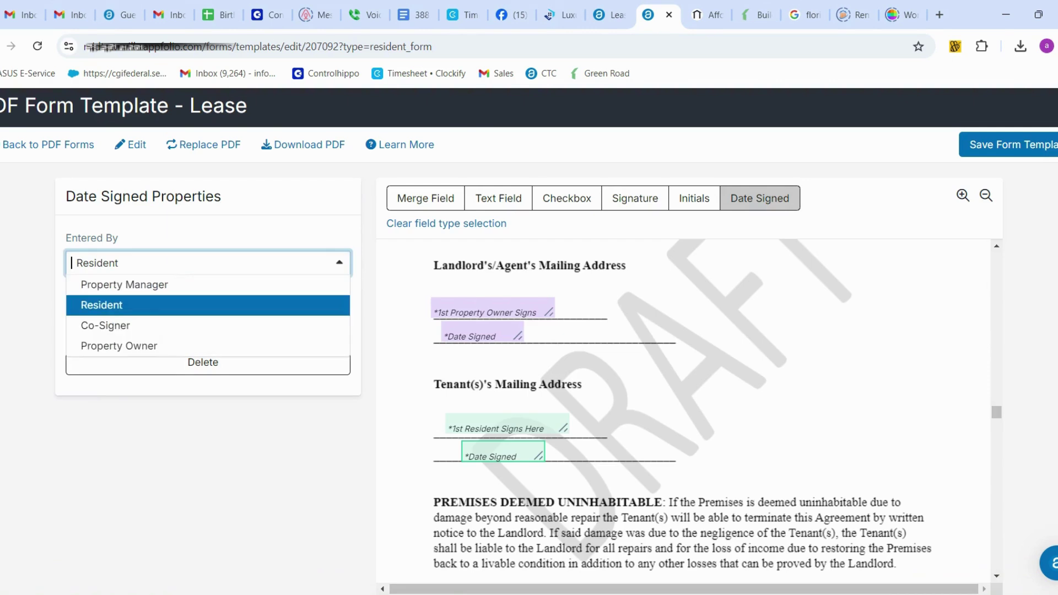
Add a Co-Signer signature beside the resident's, with a Co-Signer-entered Date Signed field beneath.
{"action": "left_click", "coordinate": [154, 324]}
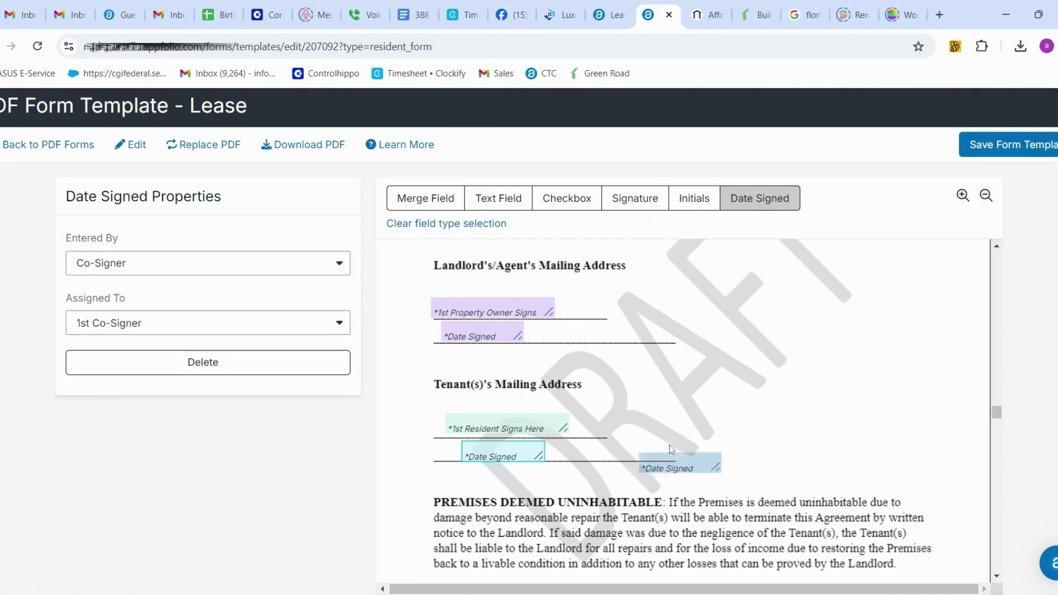
{"action": "left_click", "coordinate": [572, 406]}
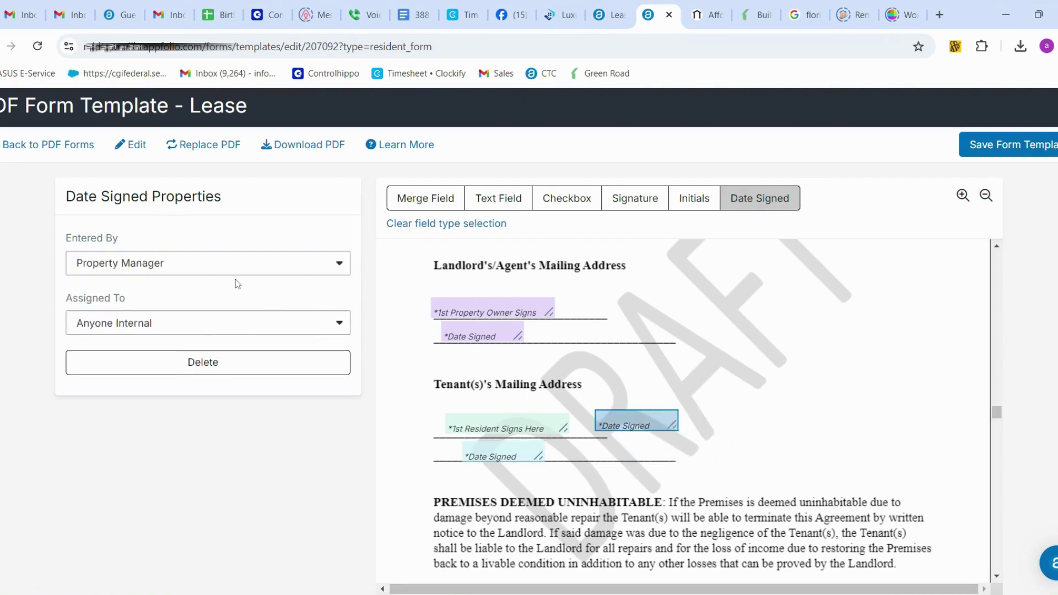
{"action": "left_click_drag", "start_coordinate": [609, 424], "coordinate": [603, 454]}
{"action": "left_click", "coordinate": [642, 432]}
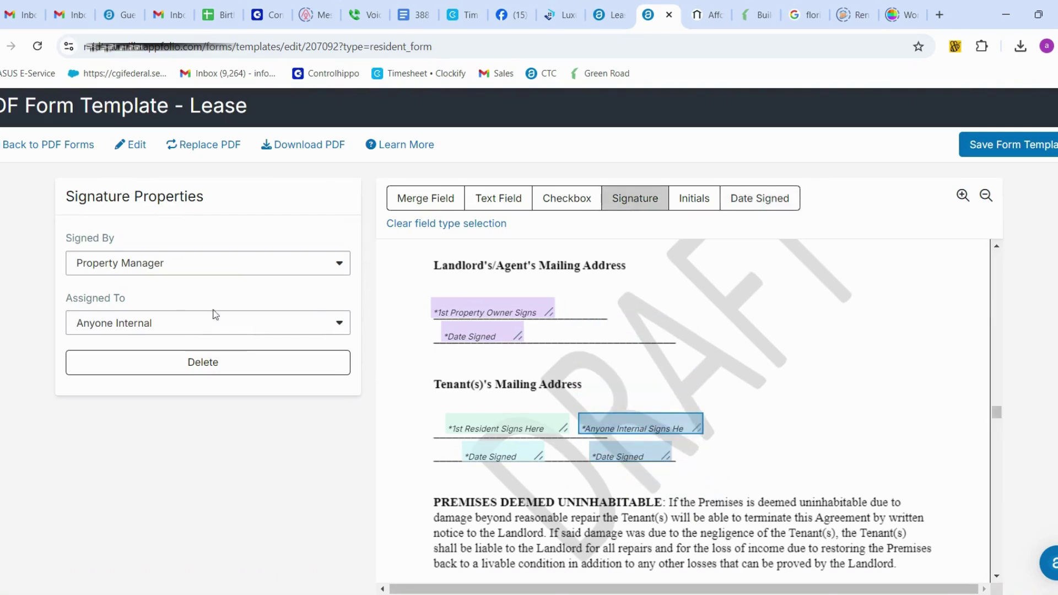
{"action": "left_click", "coordinate": [210, 268]}
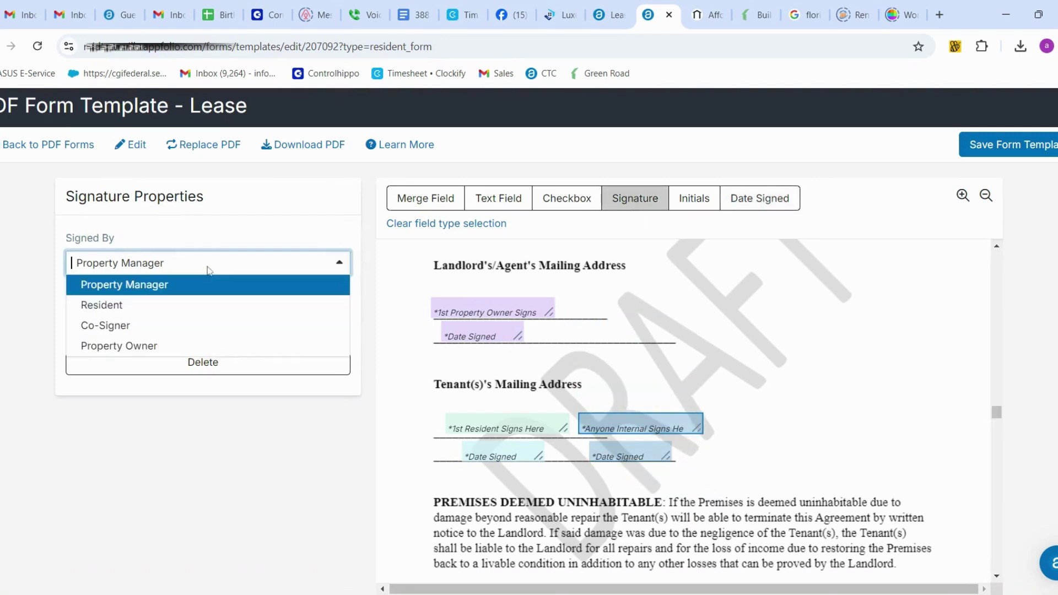
{"action": "left_click", "coordinate": [146, 325]}
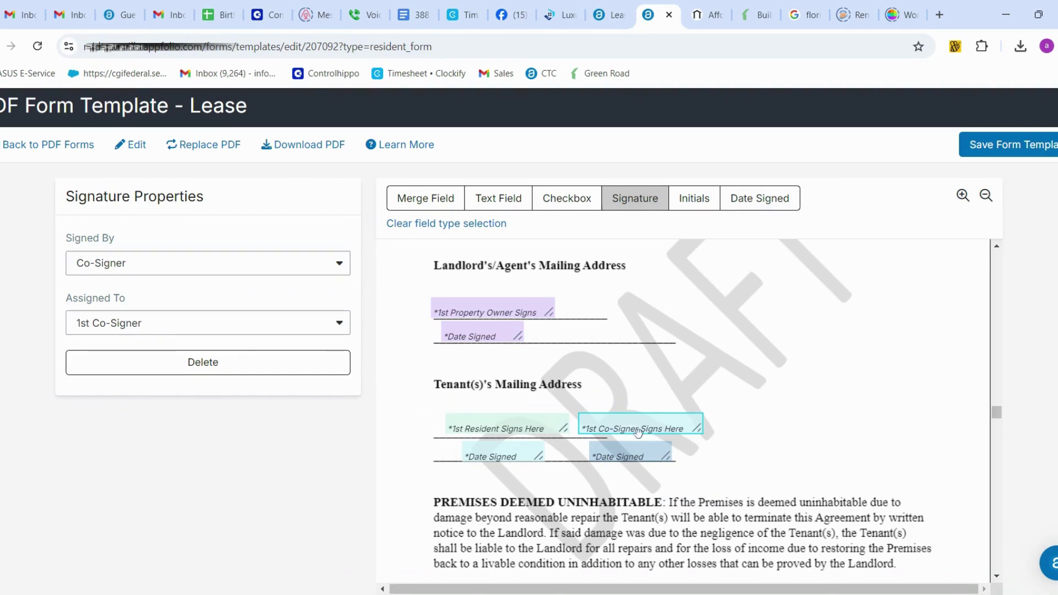
{"action": "left_click", "coordinate": [633, 464]}
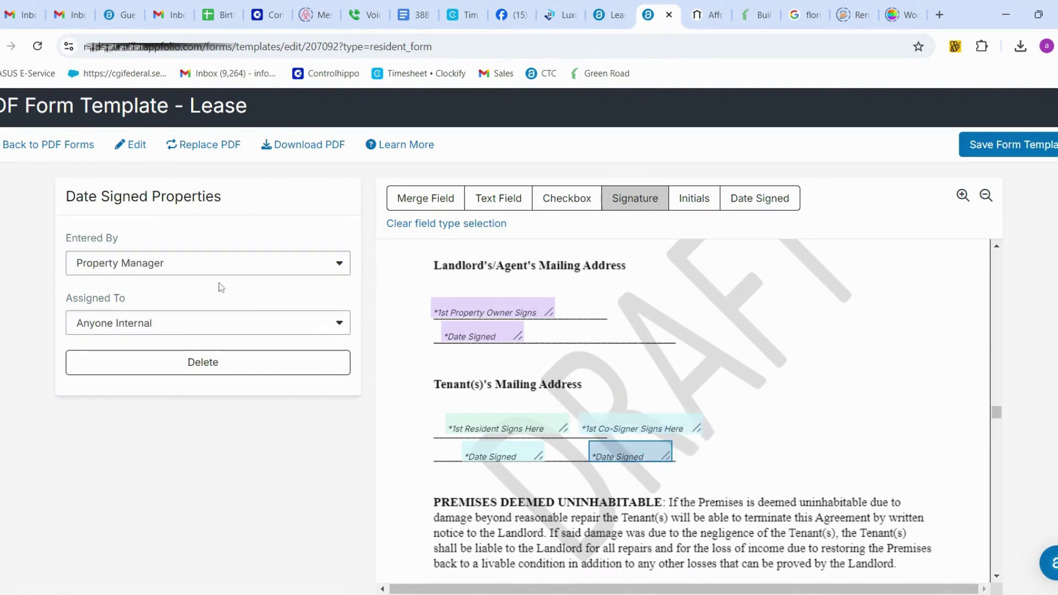
{"action": "left_click", "coordinate": [209, 270]}
{"action": "left_click", "coordinate": [157, 328]}
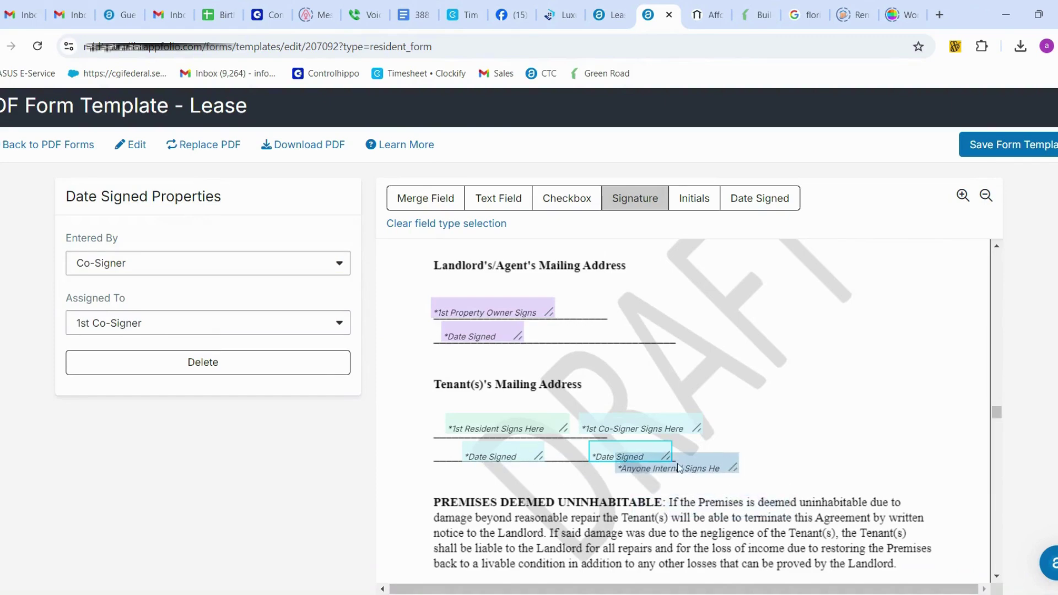
Put a Property Manager signature, assigned to Anyone Internal, on the Landlord's Signature line.
{"action": "scroll", "coordinate": [679, 468], "scroll_direction": "down", "scroll_amount": 10}
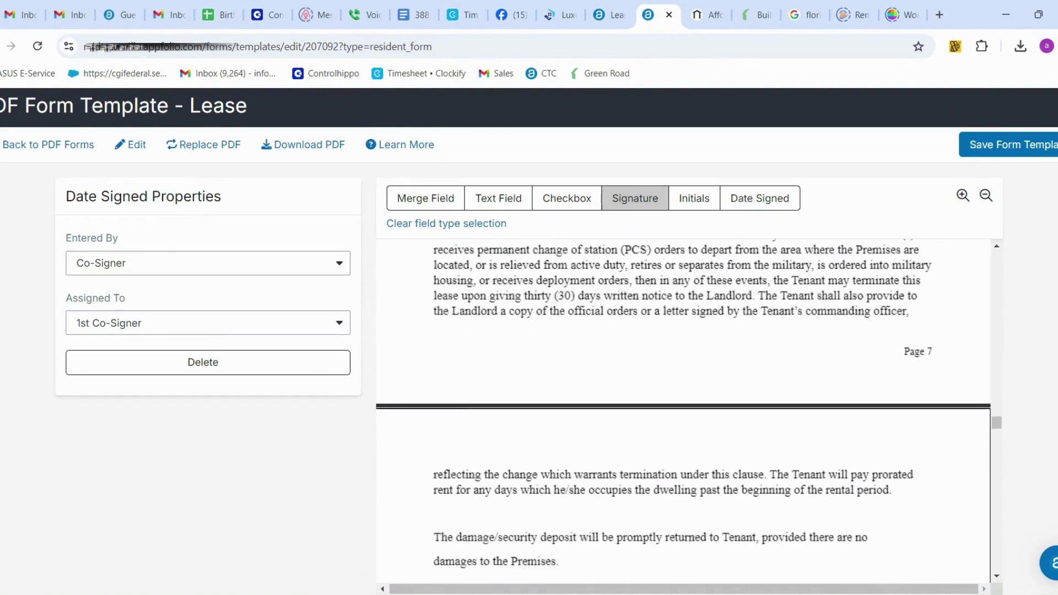
{"action": "scroll", "coordinate": [683, 411], "scroll_direction": "down", "scroll_amount": 10}
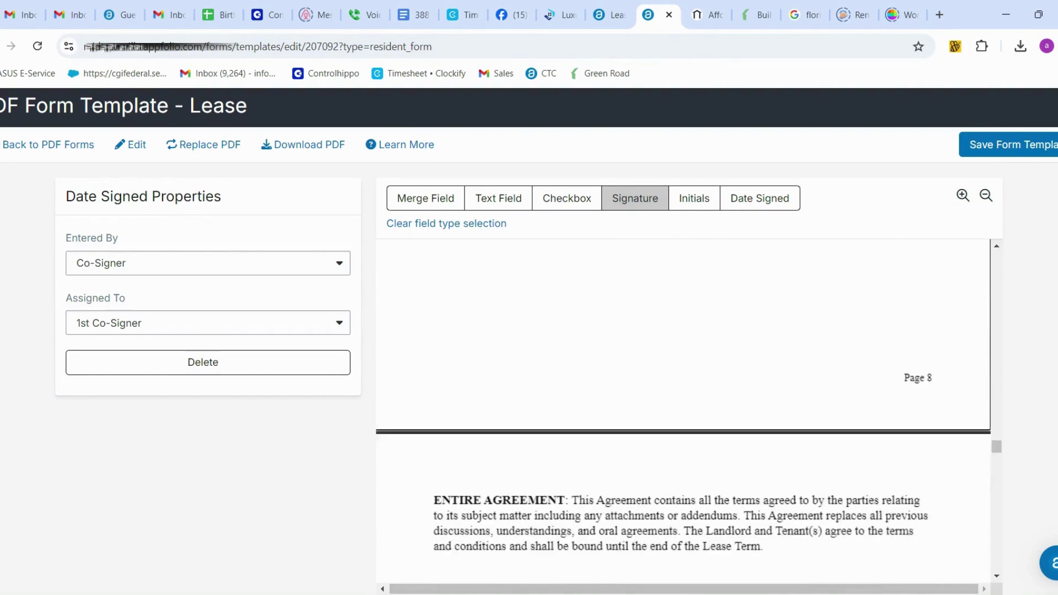
{"action": "scroll", "coordinate": [683, 411], "scroll_direction": "down", "scroll_amount": 4}
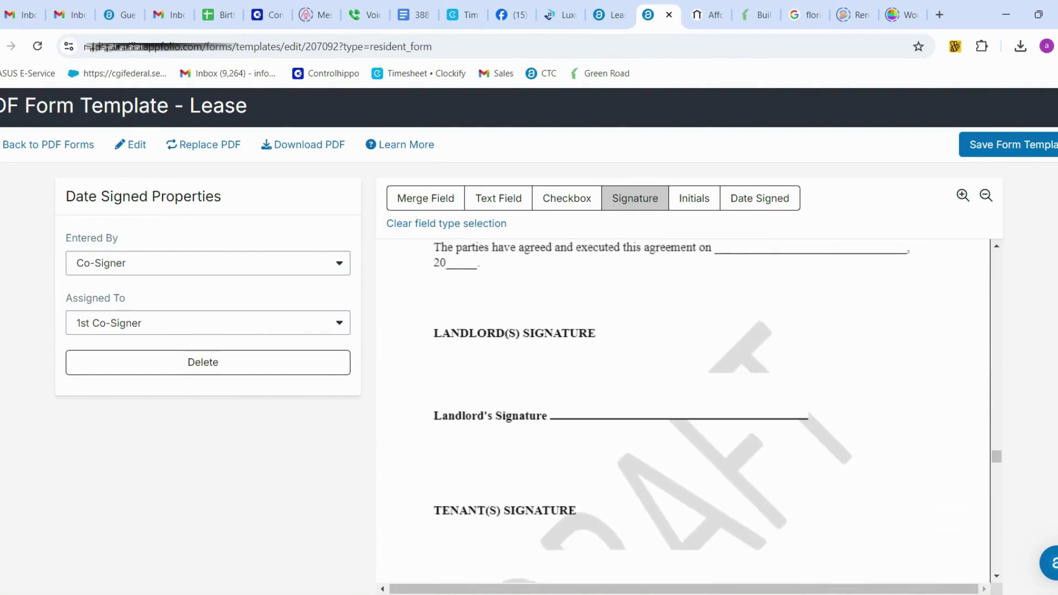
{"action": "scroll", "coordinate": [684, 411], "scroll_direction": "down", "scroll_amount": 2}
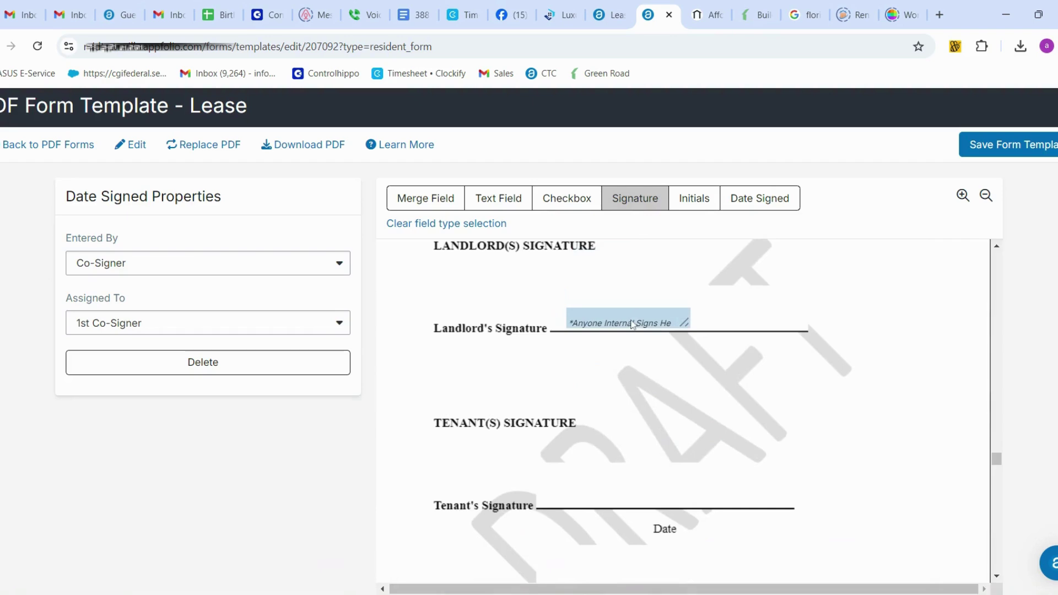
{"action": "left_click", "coordinate": [633, 324]}
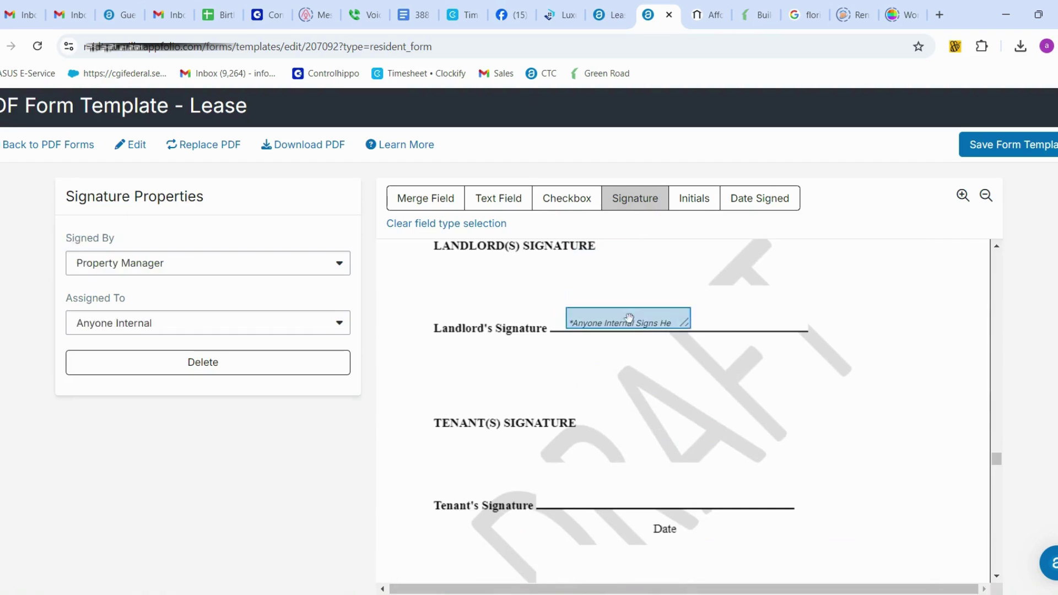
{"action": "left_click", "coordinate": [225, 270]}
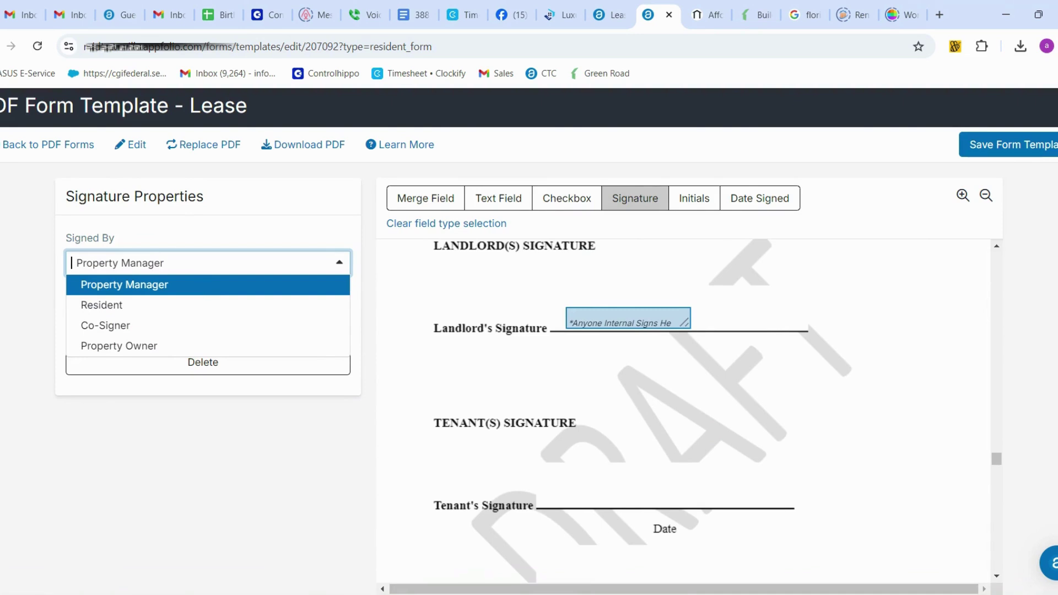
{"action": "left_click", "coordinate": [199, 285]}
{"action": "left_click", "coordinate": [625, 310]}
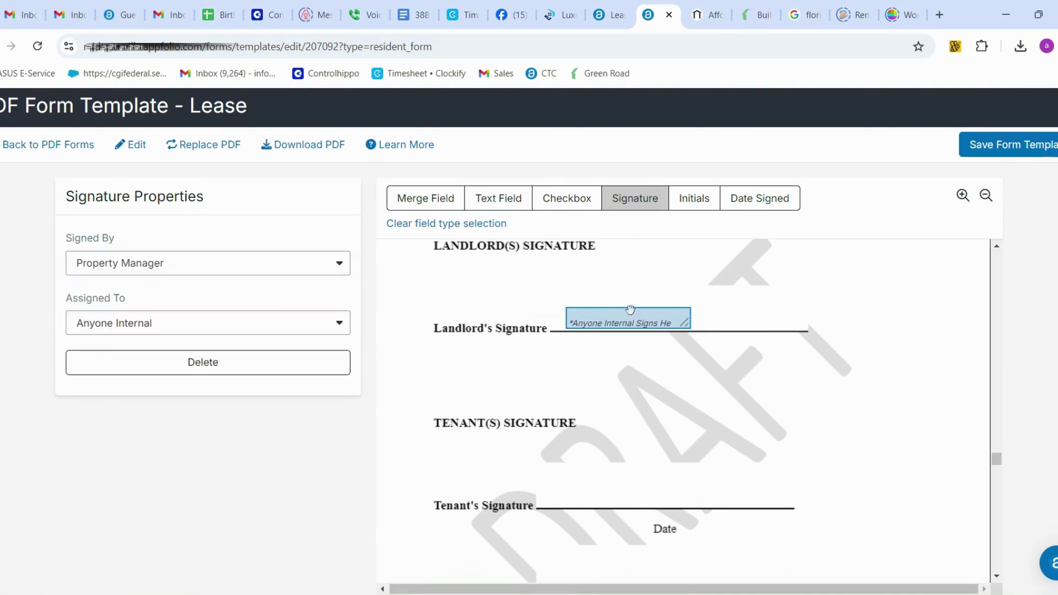
{"action": "left_click", "coordinate": [208, 324]}
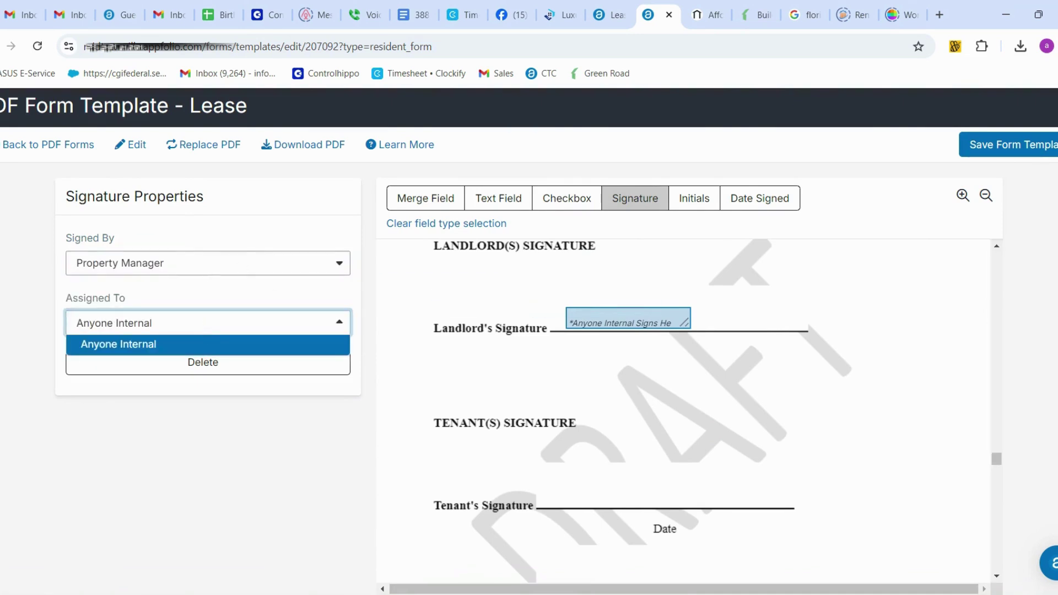
{"action": "left_click", "coordinate": [208, 344]}
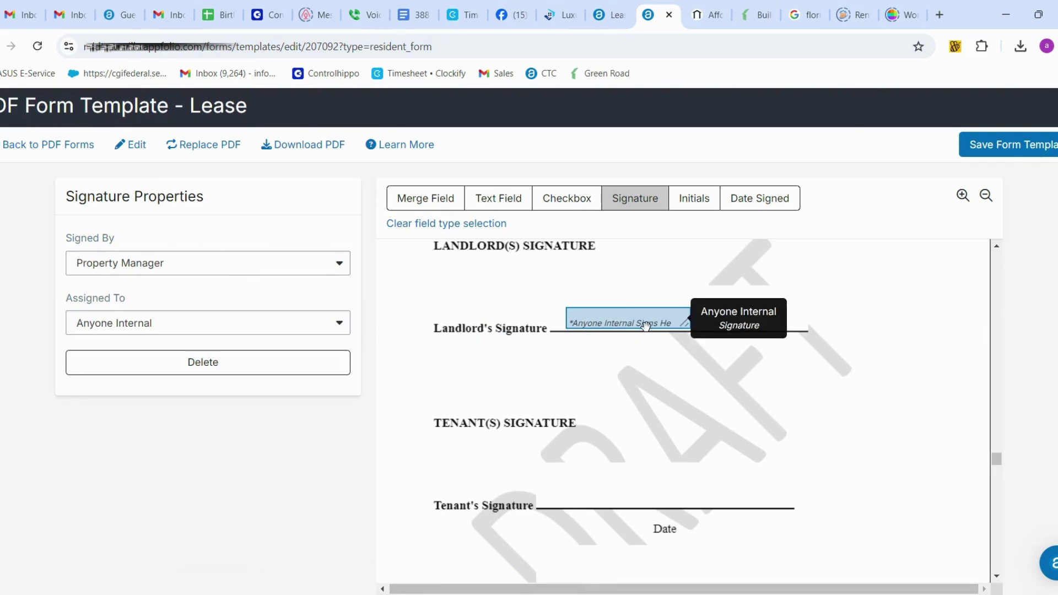
Add a Resident-signed signature field on the first Tenant's Signature line.
{"action": "left_click", "coordinate": [633, 499]}
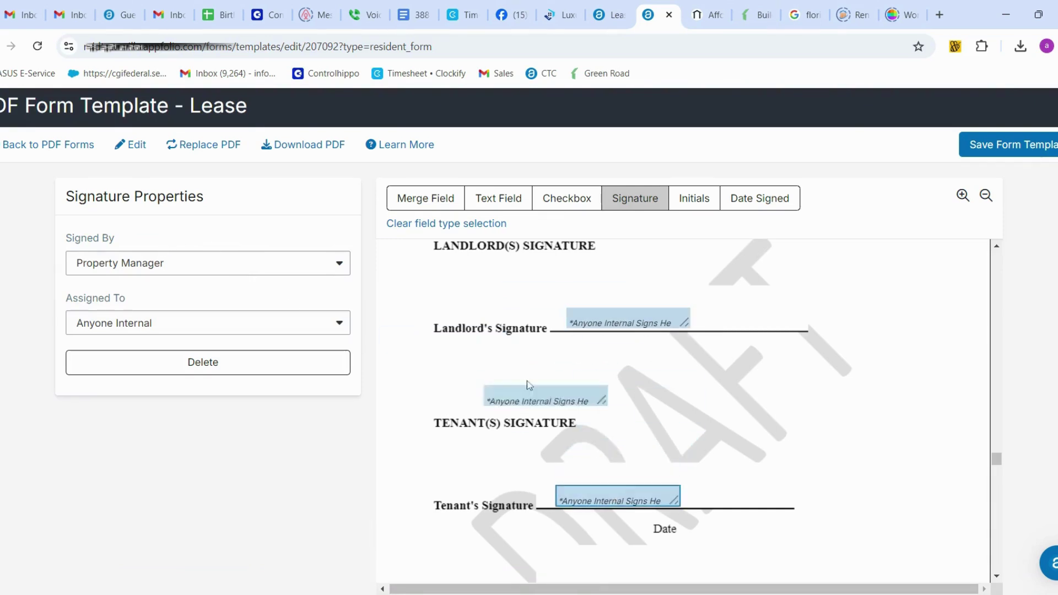
{"action": "left_click", "coordinate": [248, 265]}
{"action": "left_click", "coordinate": [194, 309]}
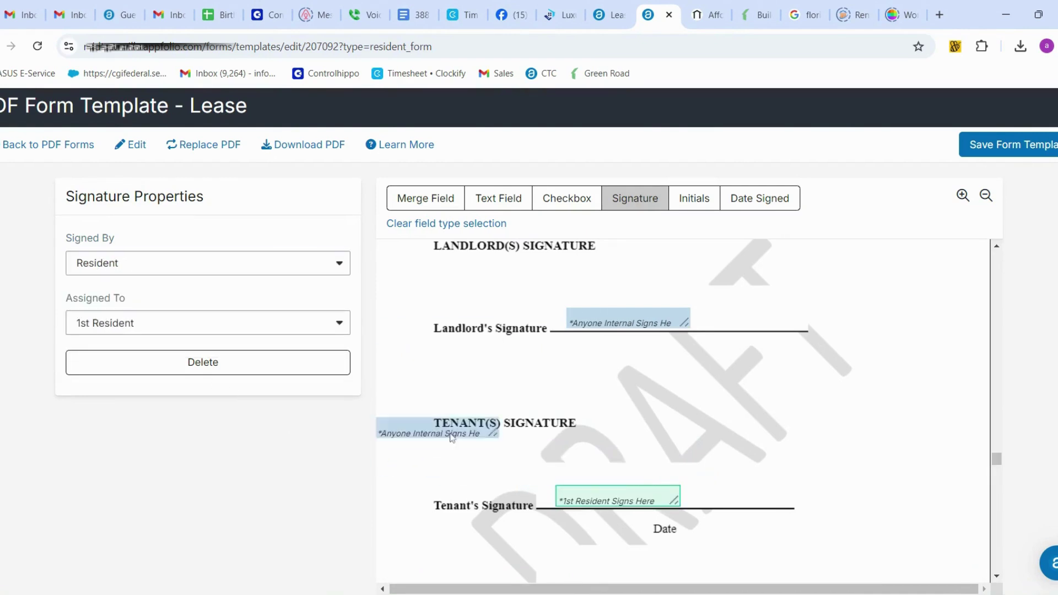
Add a signature field on the second Tenant's Signature line, signed by the 2nd Resident.
{"action": "scroll", "coordinate": [512, 444], "scroll_direction": "down", "scroll_amount": 3}
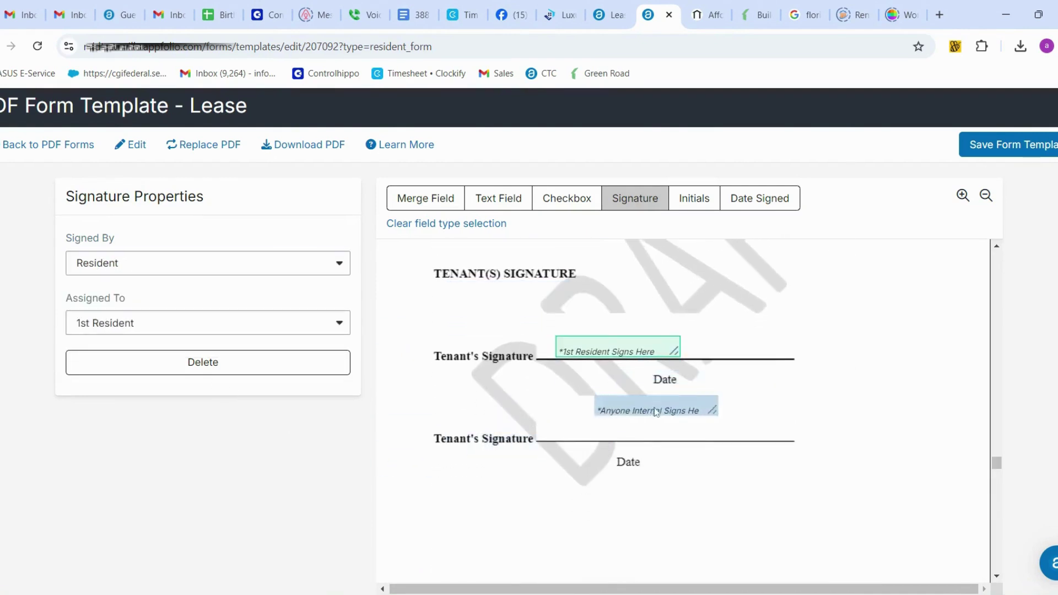
{"action": "left_click", "coordinate": [607, 438]}
{"action": "left_click", "coordinate": [153, 272]}
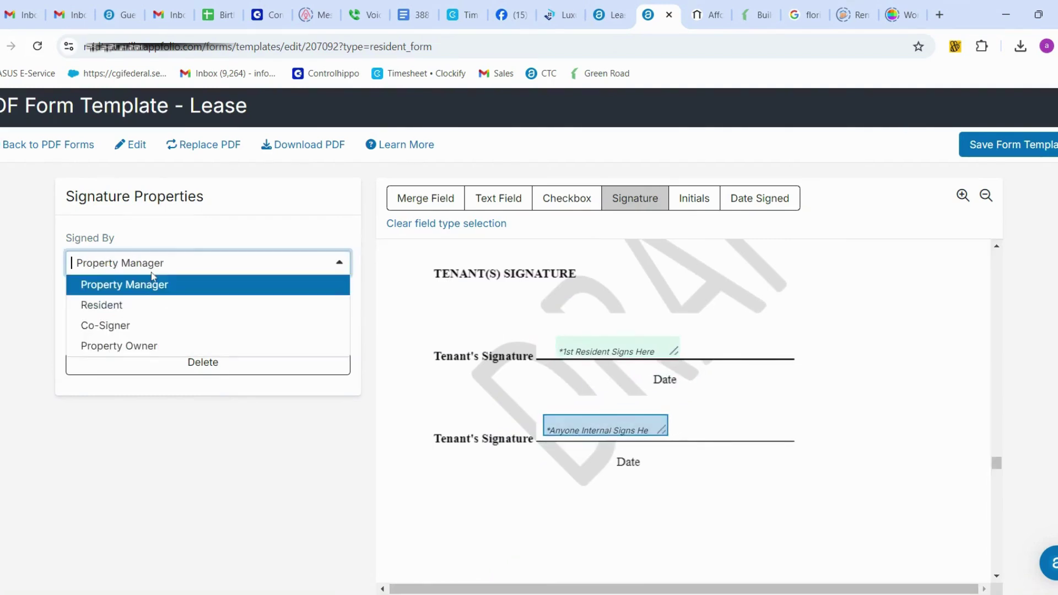
{"action": "left_click", "coordinate": [130, 305]}
{"action": "left_click", "coordinate": [133, 323]}
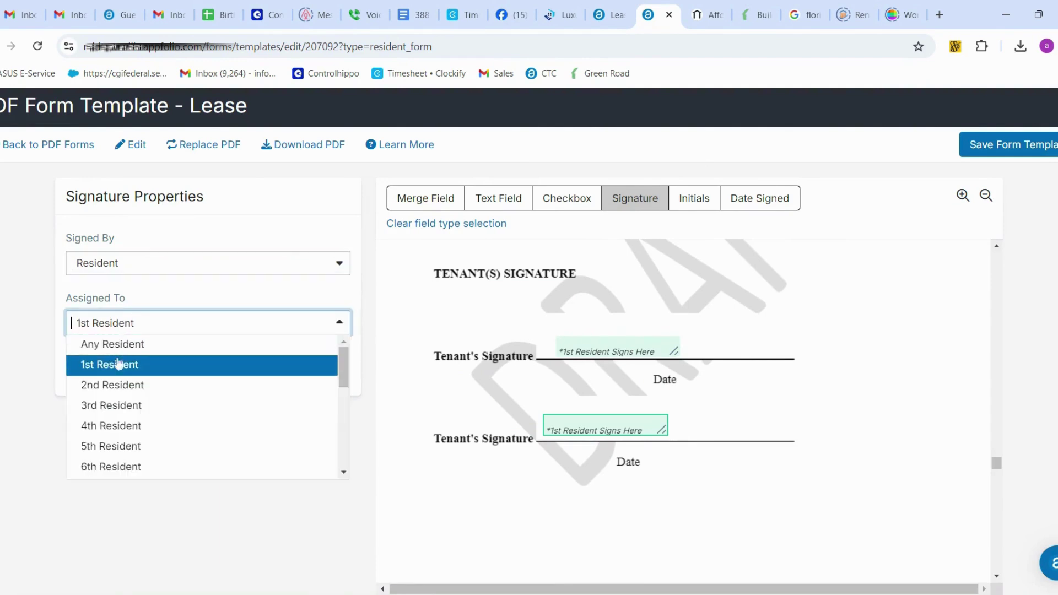
{"action": "left_click", "coordinate": [118, 383]}
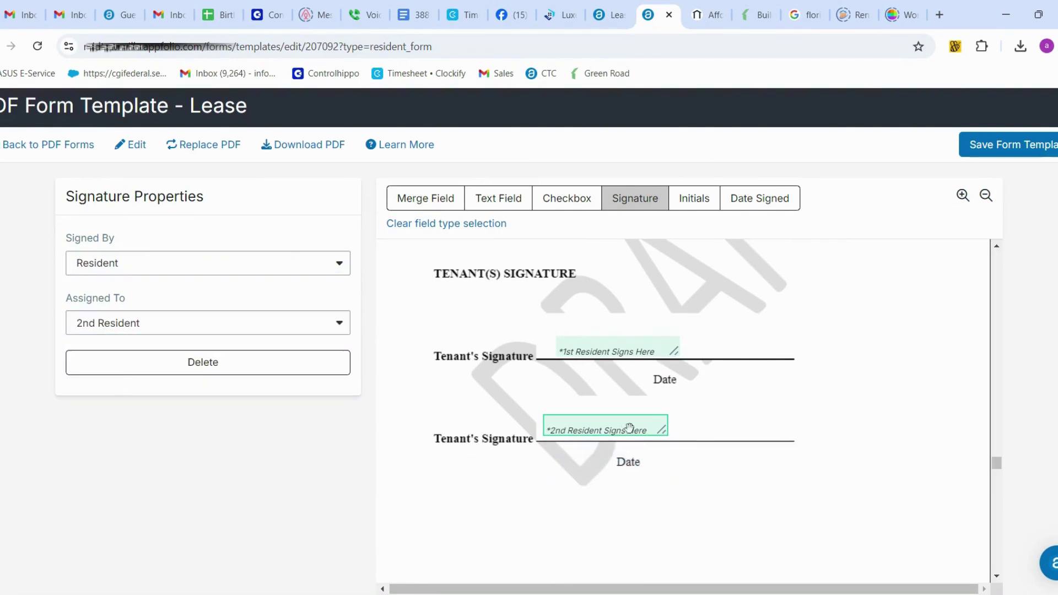
Add a Date Signed field for the first Date line, entered by the 1st Resident.
{"action": "left_click", "coordinate": [763, 212]}
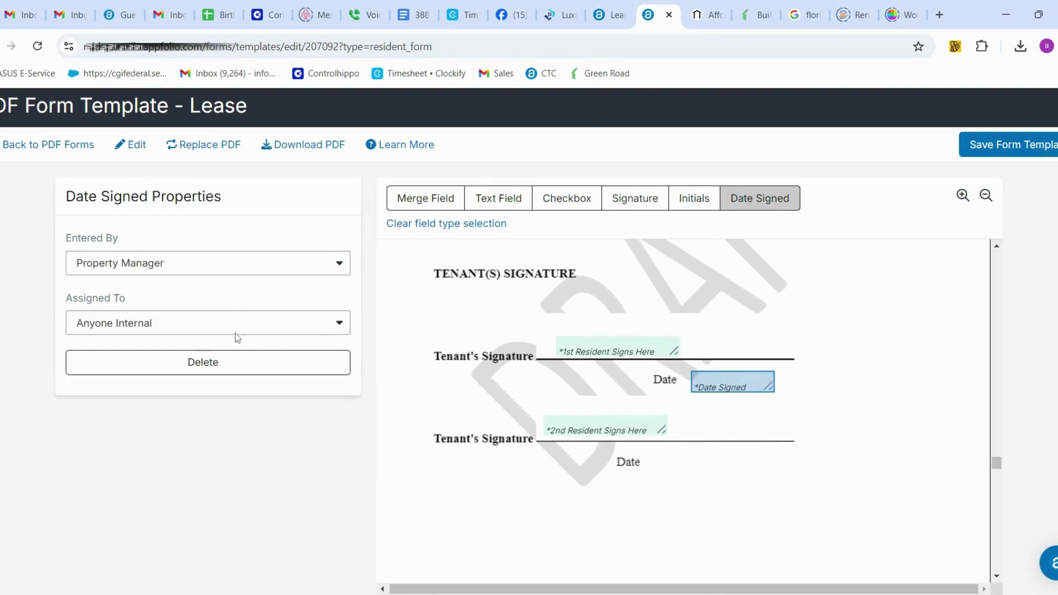
{"action": "left_click", "coordinate": [198, 270]}
{"action": "left_click", "coordinate": [171, 305]}
{"action": "left_click", "coordinate": [162, 332]}
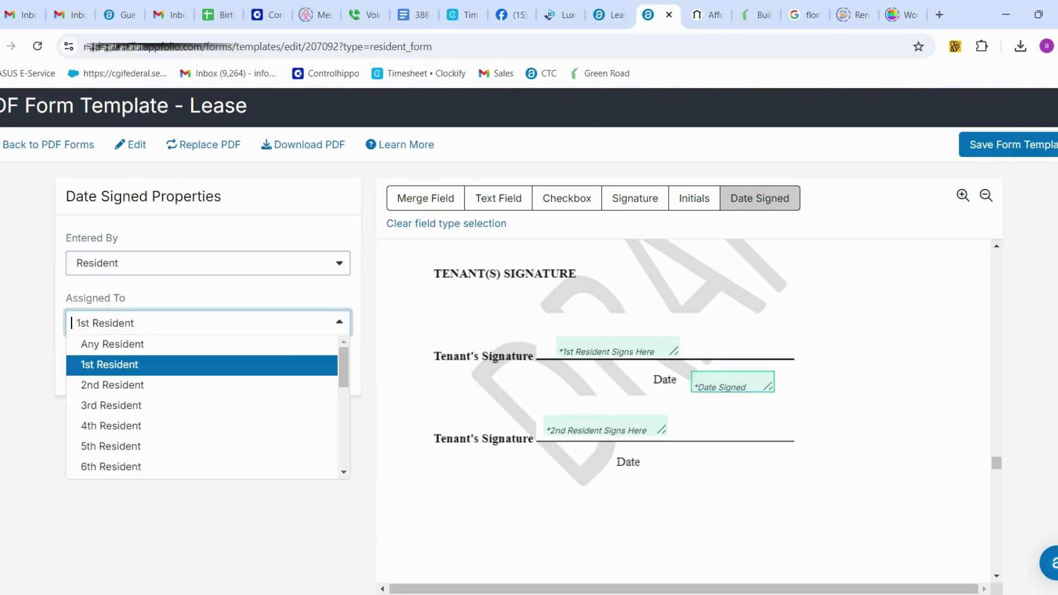
{"action": "left_click", "coordinate": [144, 366]}
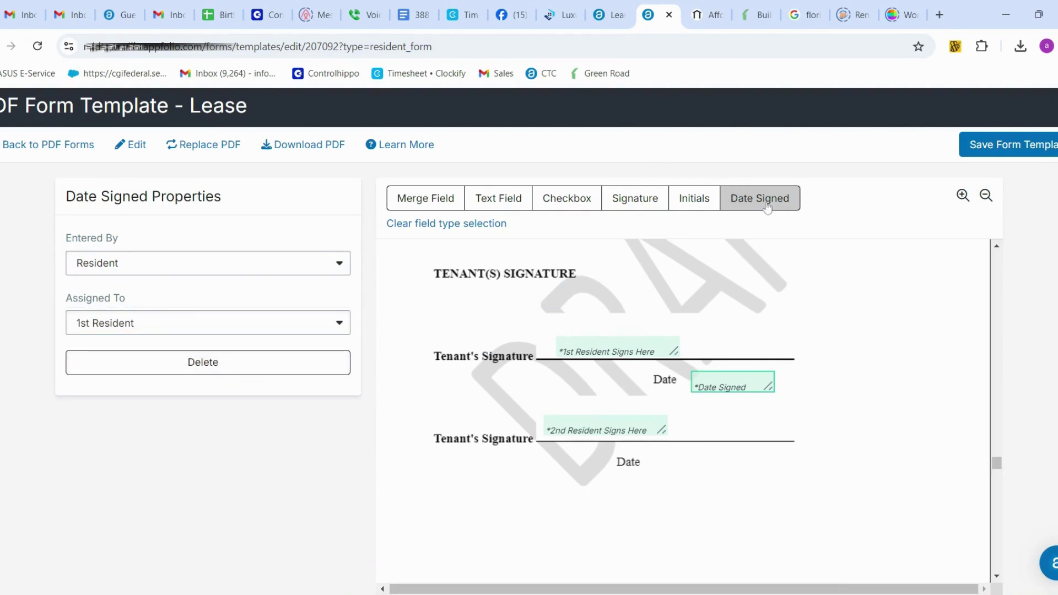
Place a Date Signed field beside the second Date line, entered by the 2nd Resident.
{"action": "left_click", "coordinate": [716, 475]}
{"action": "left_click_drag", "start_coordinate": [715, 471], "coordinate": [713, 456]}
{"action": "left_click", "coordinate": [134, 263]}
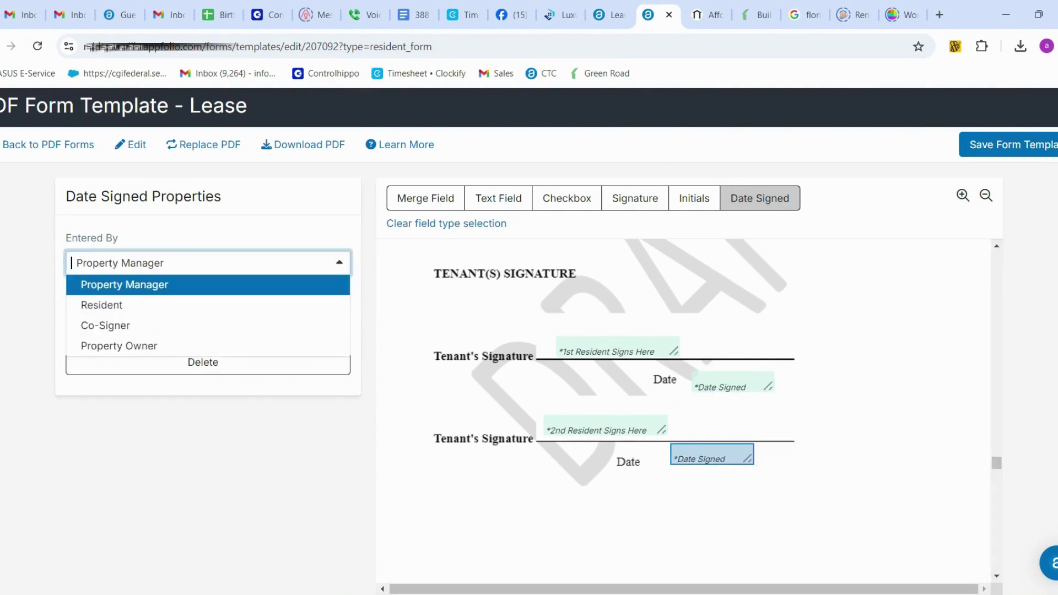
{"action": "key", "text": "Escape"}
{"action": "key", "text": "Down"}
{"action": "left_click", "coordinate": [115, 323]}
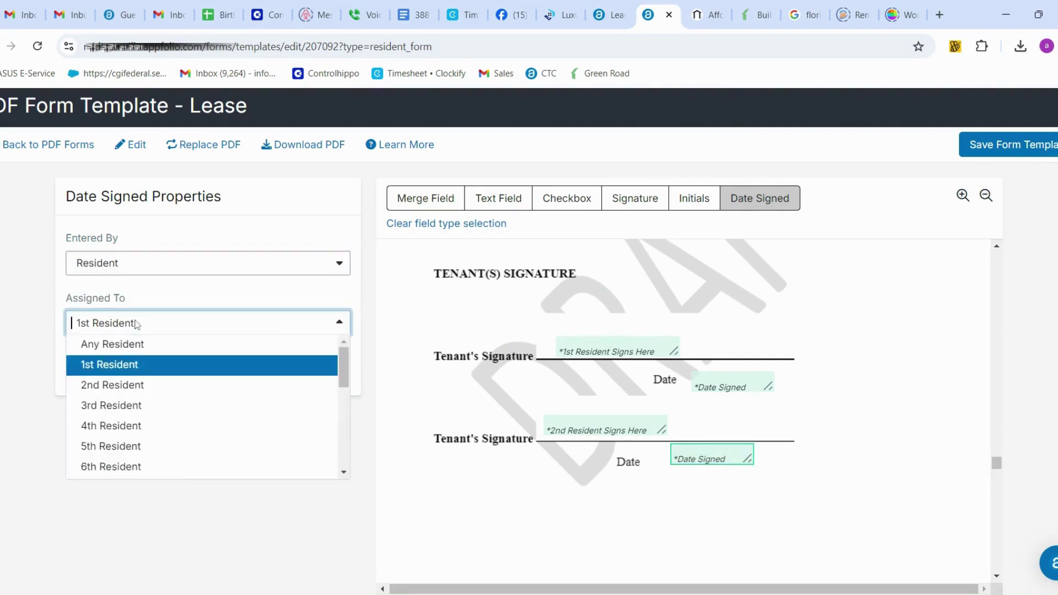
{"action": "left_click", "coordinate": [114, 389]}
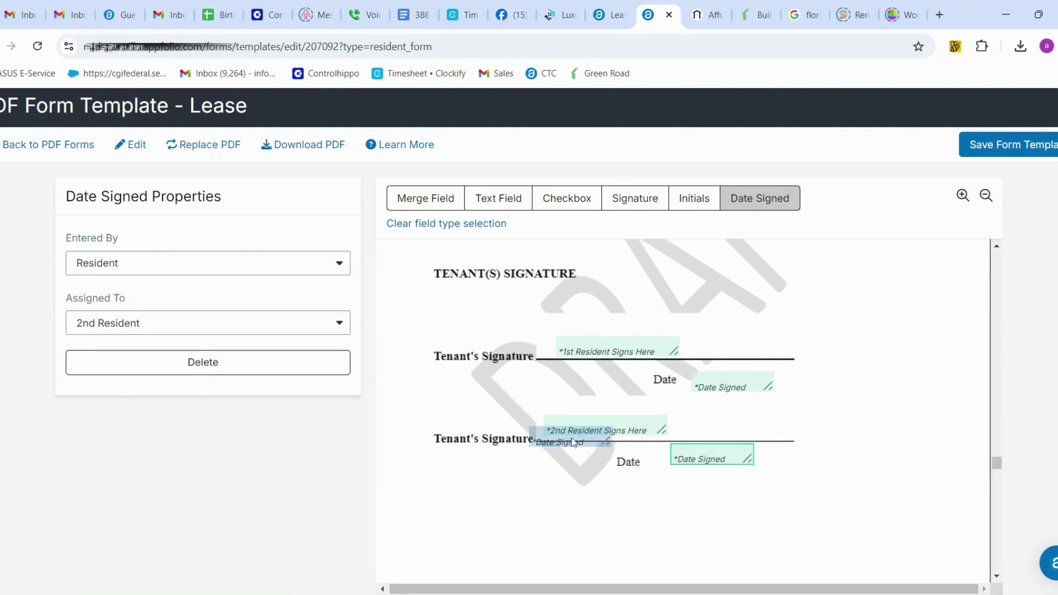
Place a Date Signed field below the Amount Due heading and move it onto the Security Deposit blank.
{"action": "scroll", "coordinate": [569, 440], "scroll_direction": "down", "scroll_amount": 8}
{"action": "scroll", "coordinate": [574, 443], "scroll_direction": "down", "scroll_amount": 3}
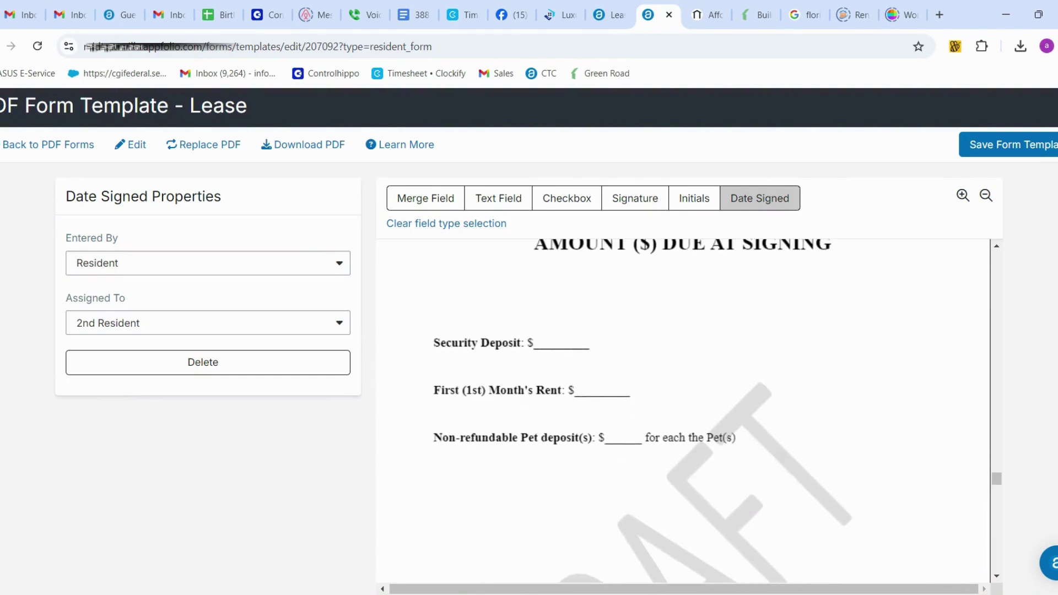
{"action": "left_click", "coordinate": [601, 266]}
{"action": "left_click_drag", "start_coordinate": [601, 266], "coordinate": [530, 225]}
Add a text field on the Security Deposit blank, entered by Property Manager.
{"action": "left_click", "coordinate": [499, 199]}
{"action": "left_click_drag", "start_coordinate": [566, 311], "coordinate": [600, 338]}
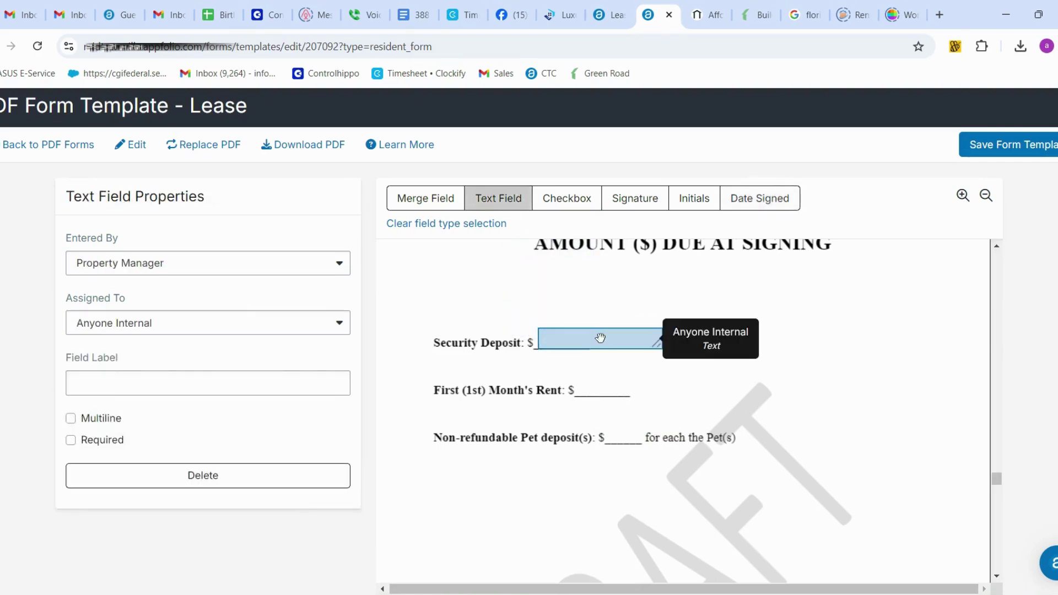
{"action": "left_click", "coordinate": [198, 266]}
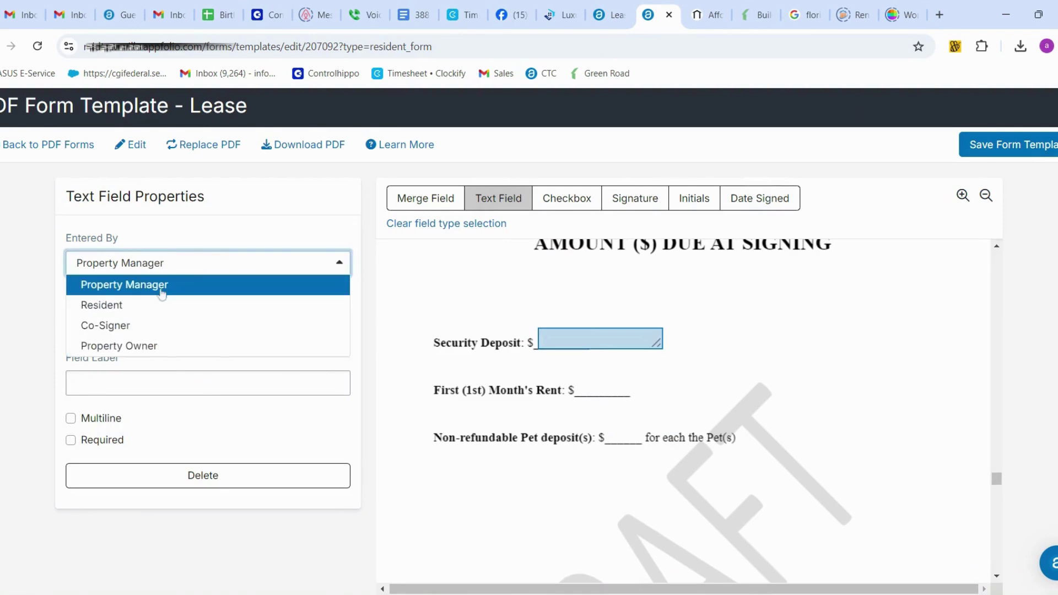
{"action": "left_click", "coordinate": [210, 289]}
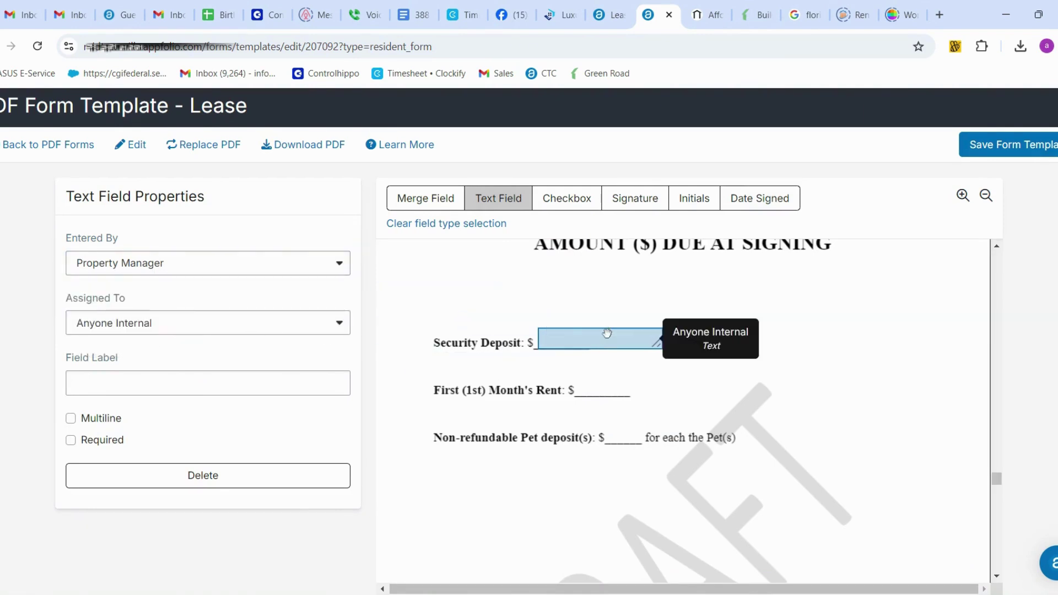
Copy the manager text field onto the First Month's Rent blank.
{"action": "left_click_drag", "start_coordinate": [607, 333], "coordinate": [660, 417]}
{"action": "left_click", "coordinate": [641, 385]}
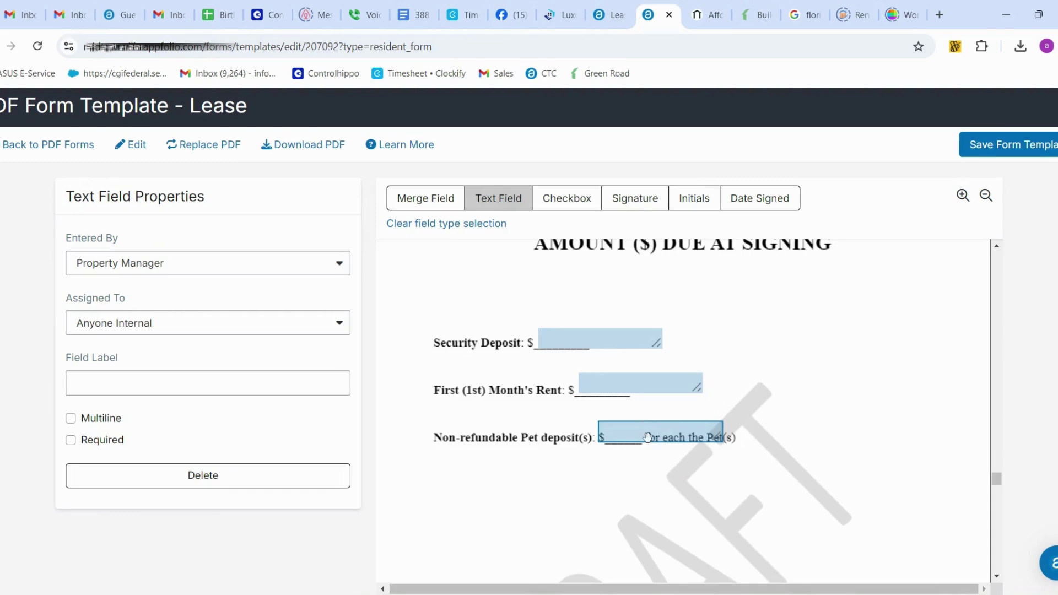
{"action": "scroll", "coordinate": [648, 437], "scroll_direction": "down", "scroll_amount": 3}
{"action": "scroll", "coordinate": [648, 437], "scroll_direction": "down", "scroll_amount": 5}
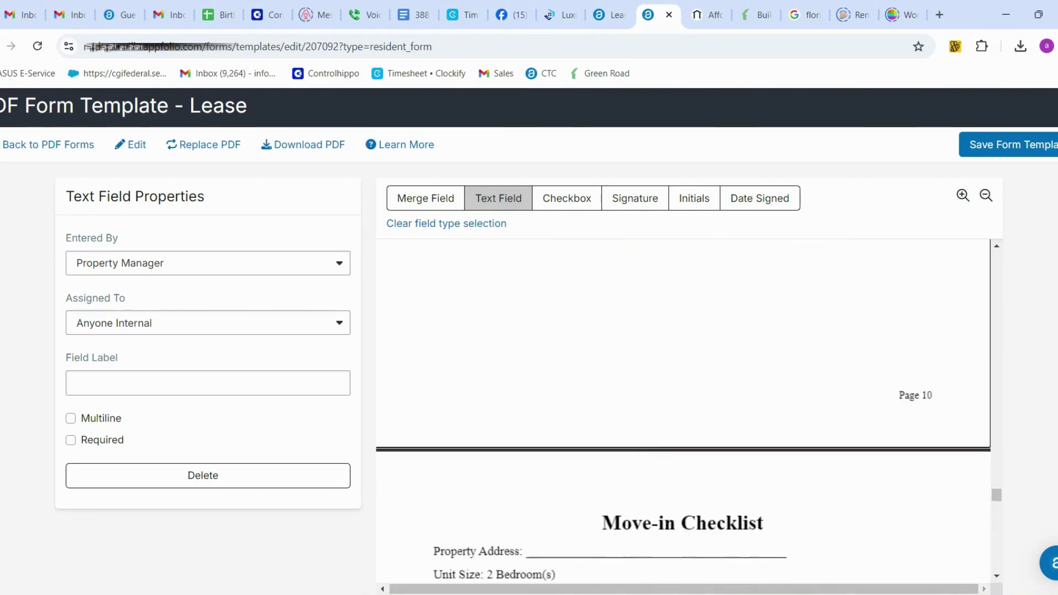
Place a Property Address (Full) merge field on the Move-in Checklist's Property Address line and widen it.
{"action": "scroll", "coordinate": [649, 437], "scroll_direction": "down", "scroll_amount": 1}
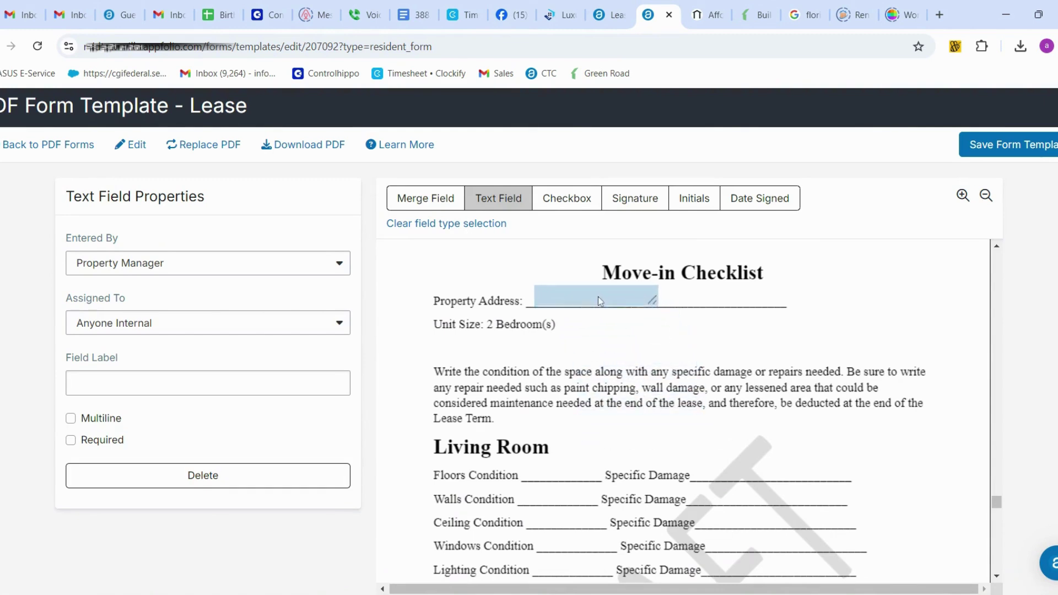
{"action": "left_click", "coordinate": [445, 202]}
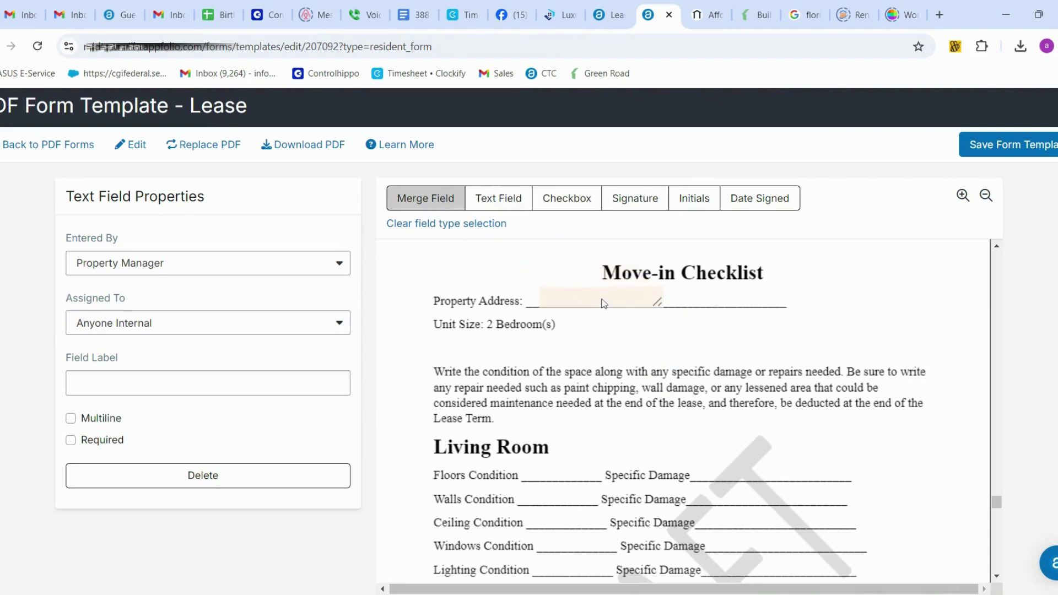
{"action": "left_click", "coordinate": [603, 302]}
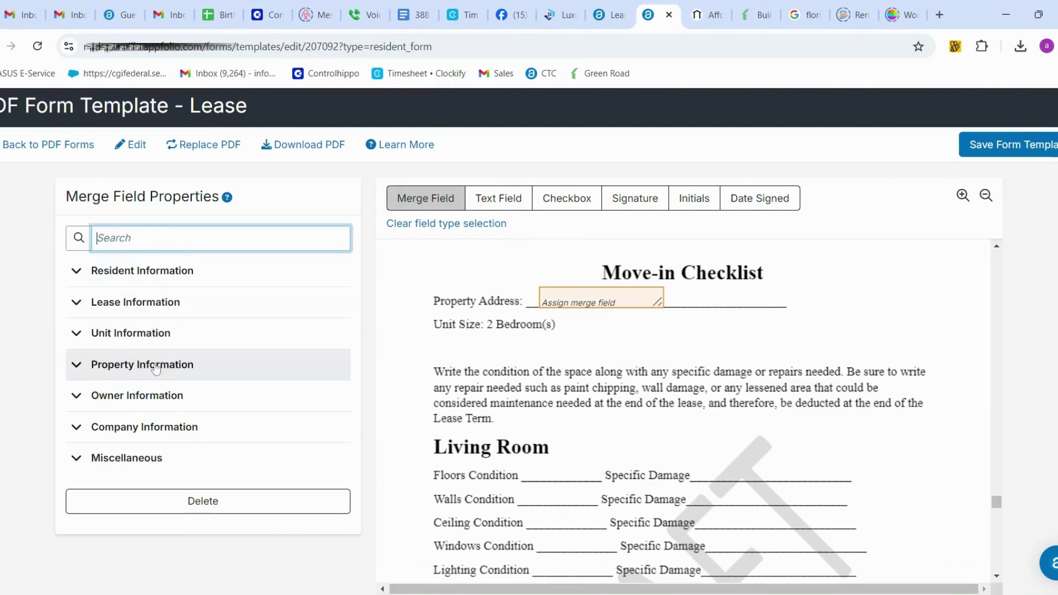
{"action": "left_click", "coordinate": [156, 368]}
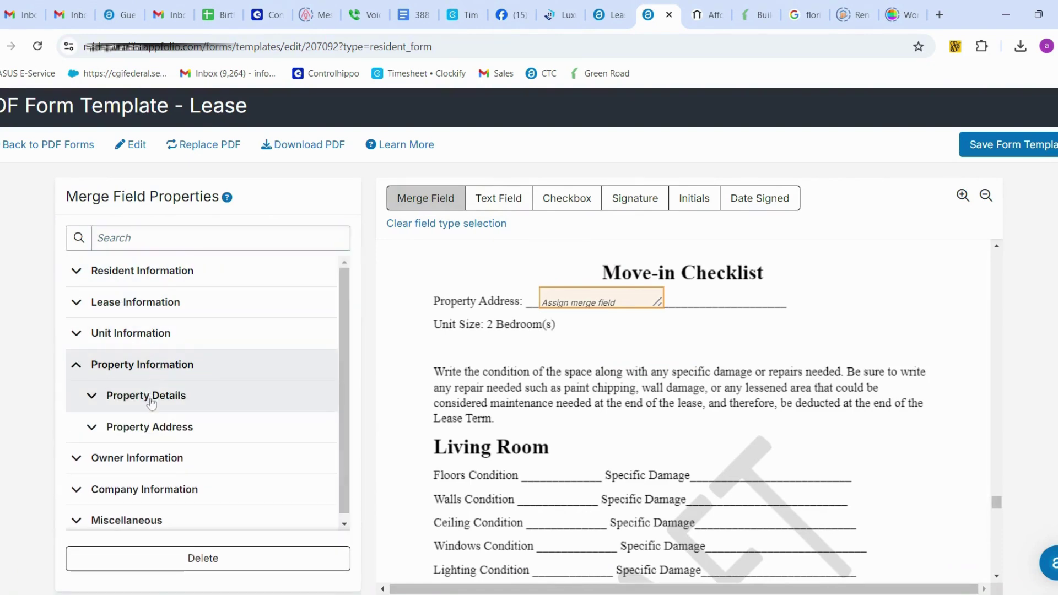
{"action": "left_click", "coordinate": [151, 433]}
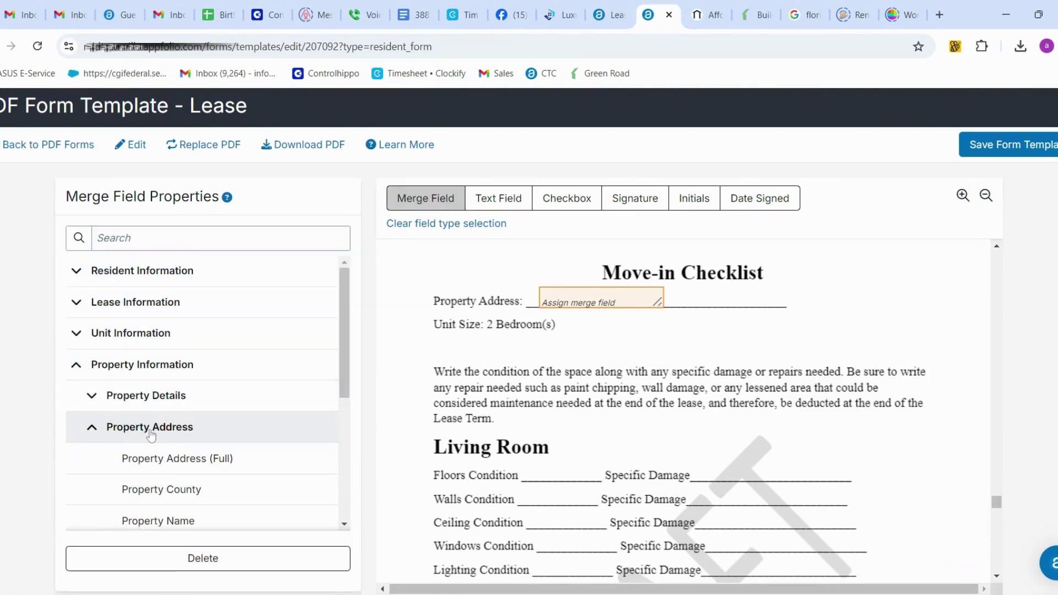
{"action": "left_click", "coordinate": [181, 468]}
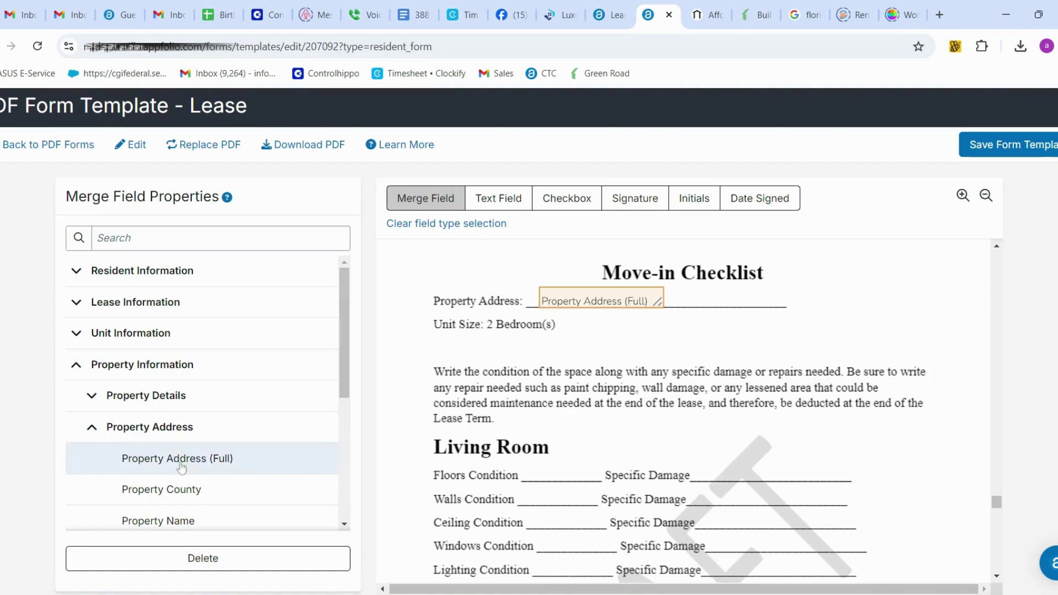
{"action": "left_click_drag", "start_coordinate": [605, 301], "coordinate": [724, 306]}
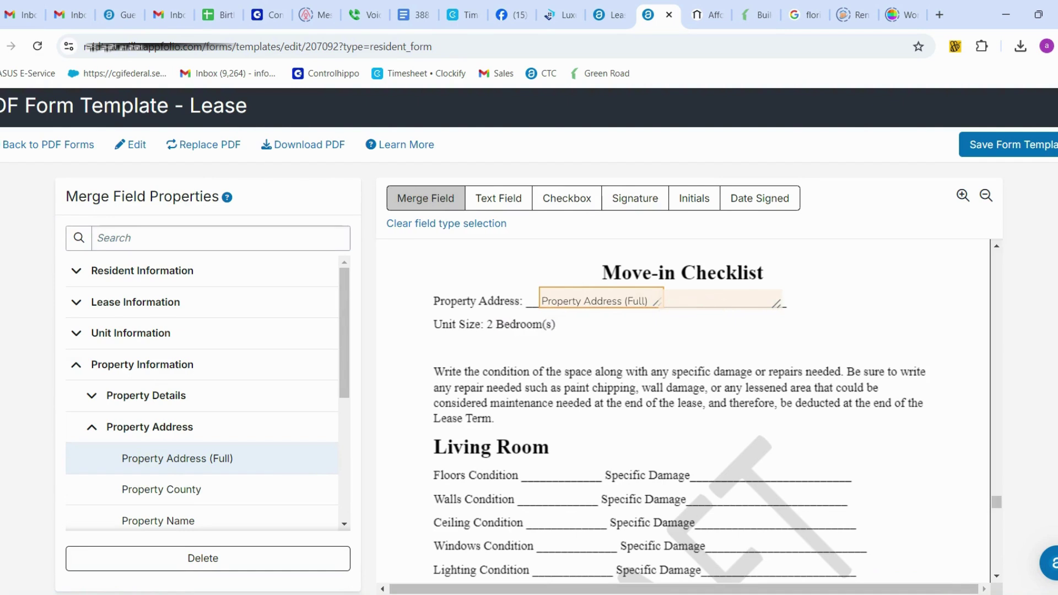
Add Resident-entered text fields on the Living Room Floors Condition and Specific Damage blanks.
{"action": "scroll", "coordinate": [684, 413], "scroll_direction": "down", "scroll_amount": 2}
{"action": "scroll", "coordinate": [496, 309], "scroll_direction": "down", "scroll_amount": 1}
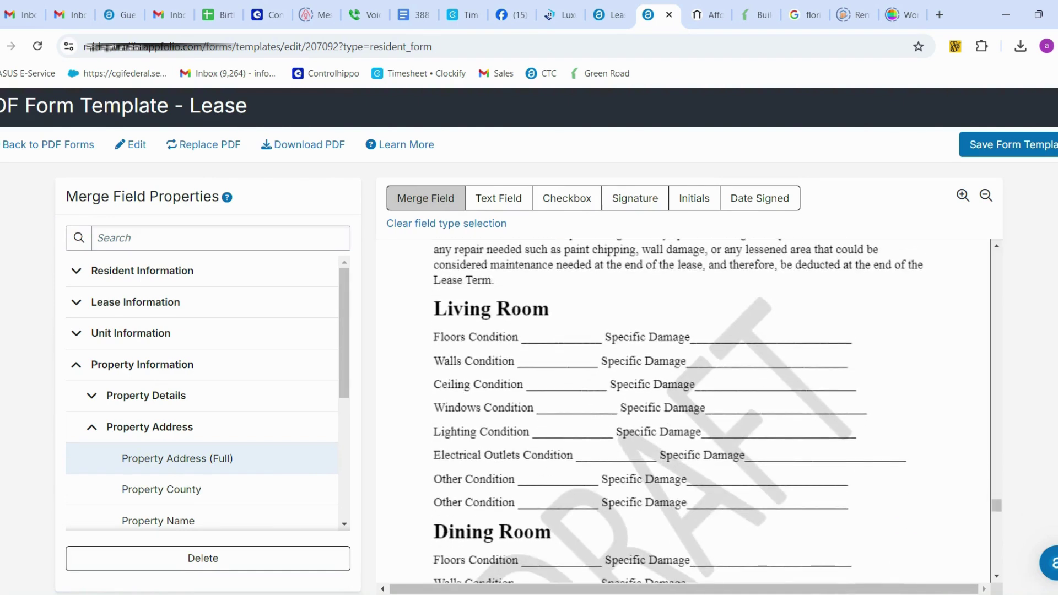
{"action": "left_click", "coordinate": [492, 197]}
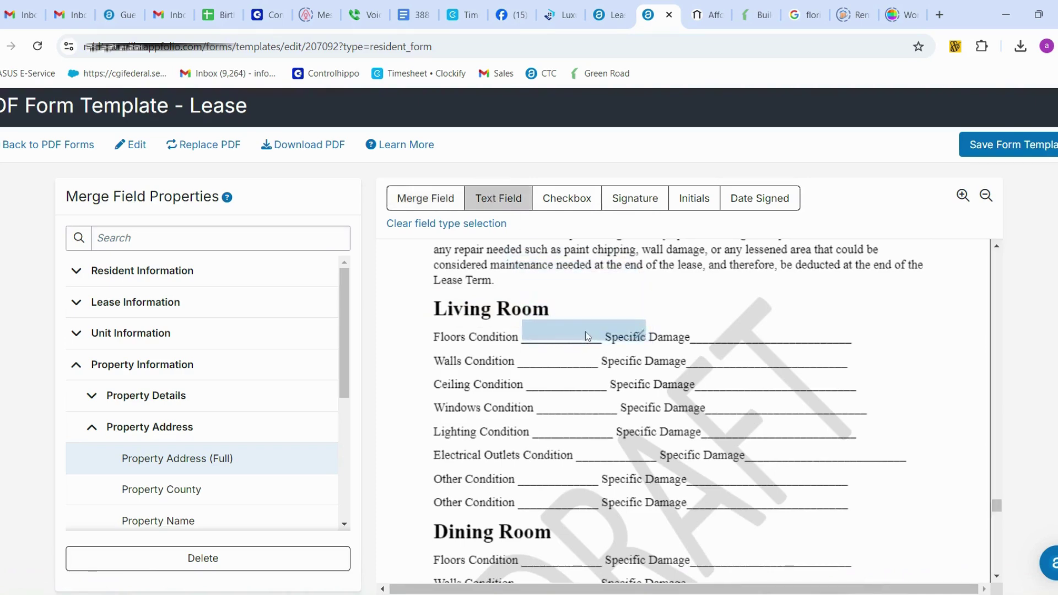
{"action": "left_click", "coordinate": [584, 331]}
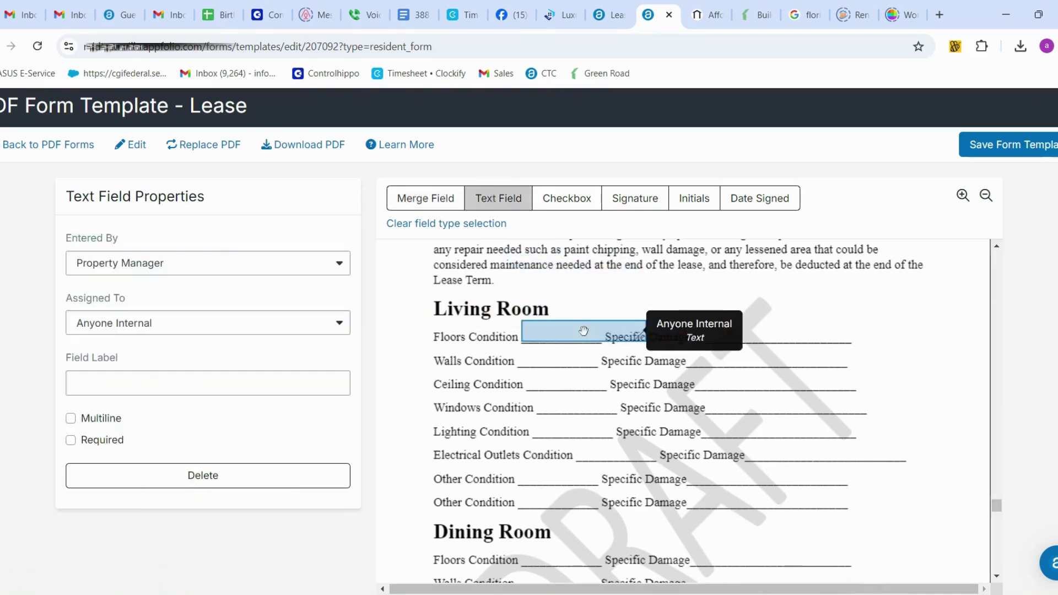
{"action": "left_click", "coordinate": [186, 270]}
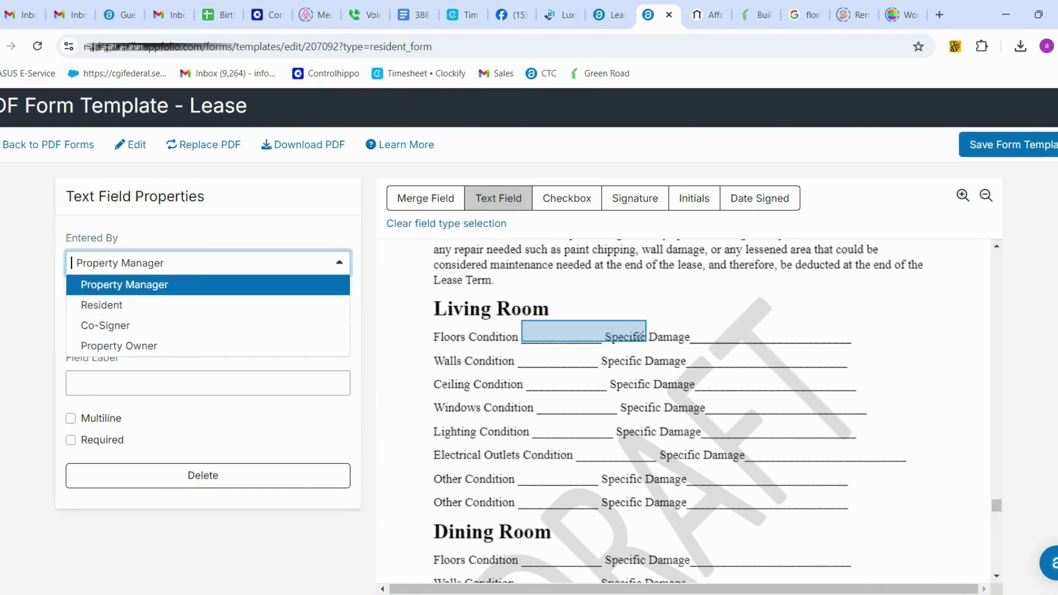
{"action": "left_click", "coordinate": [149, 302]}
{"action": "left_click", "coordinate": [760, 331]}
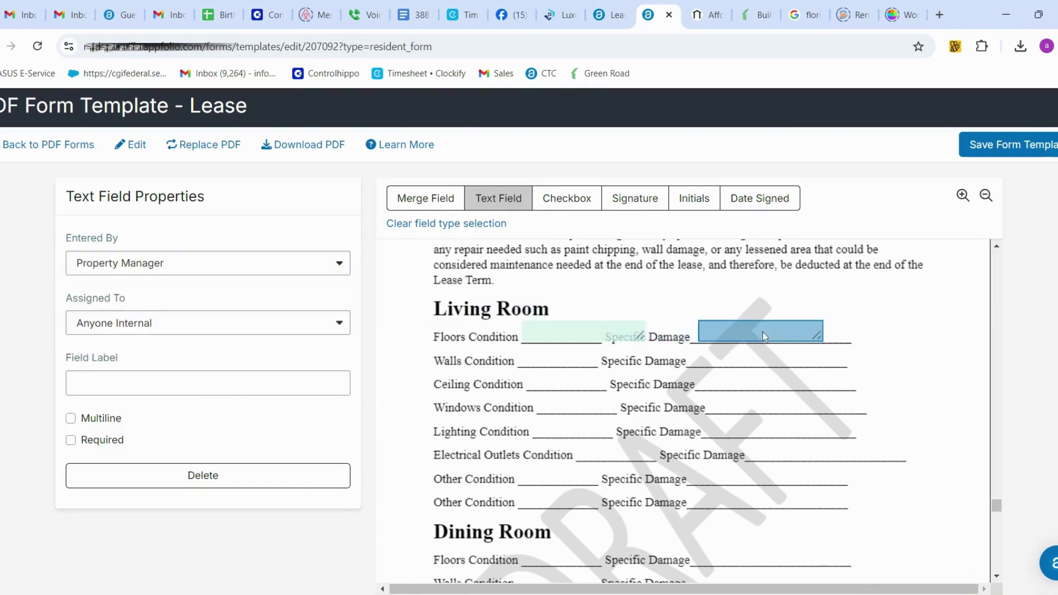
{"action": "left_click", "coordinate": [238, 276]}
{"action": "left_click", "coordinate": [218, 303]}
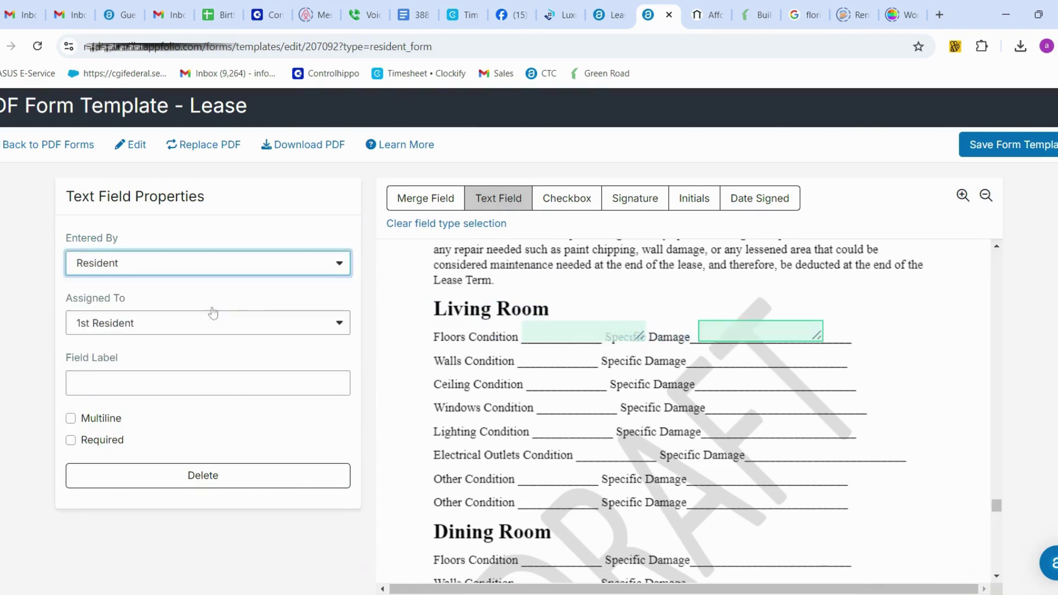
Add Resident-entered text fields on the Walls Condition and Specific Damage blanks.
{"action": "left_click", "coordinate": [574, 363]}
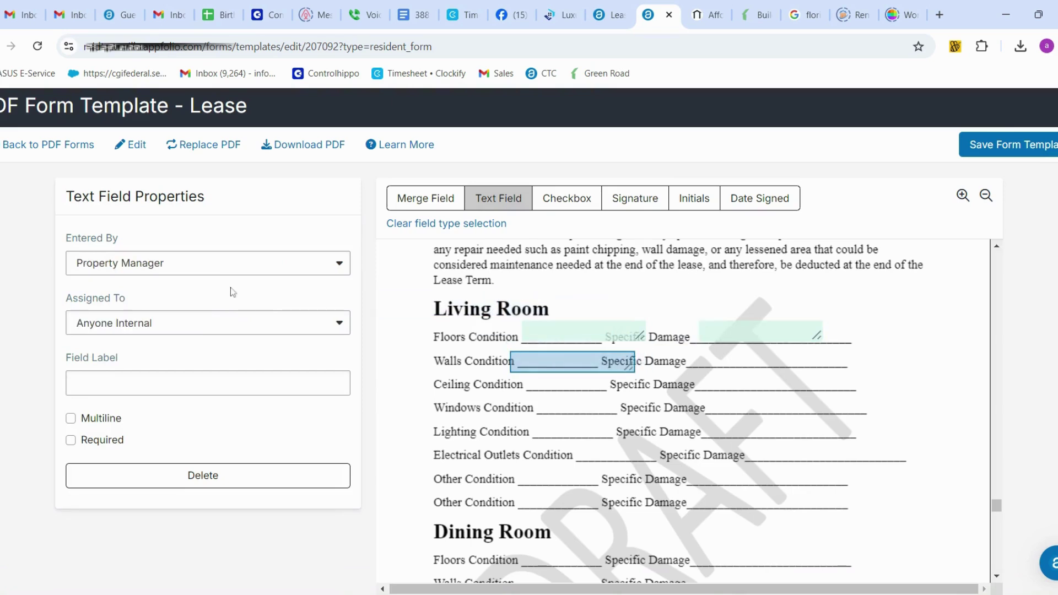
{"action": "left_click", "coordinate": [229, 269]}
{"action": "left_click", "coordinate": [206, 303]}
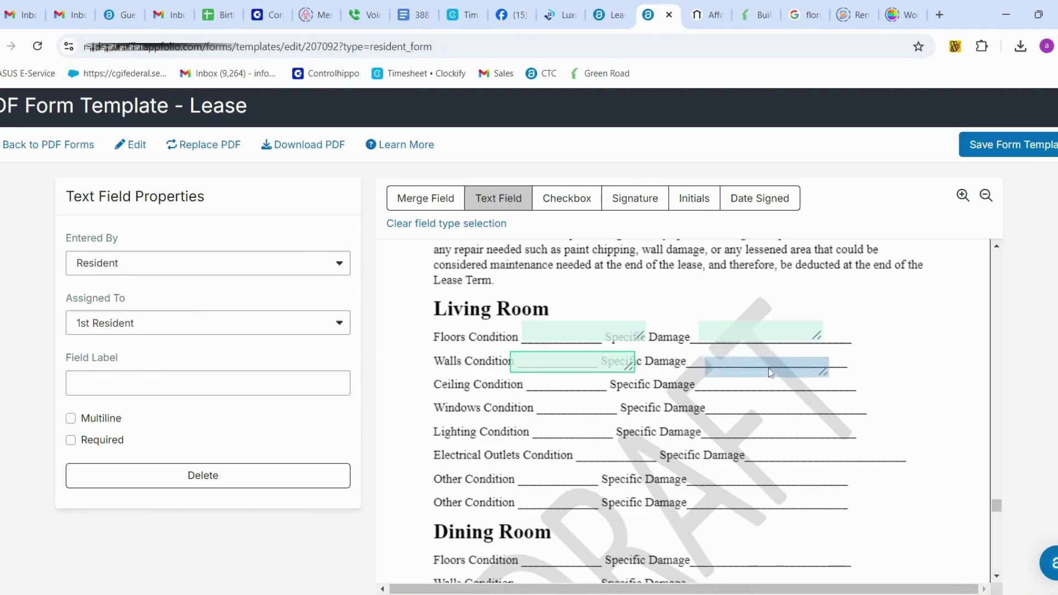
{"action": "left_click", "coordinate": [770, 361]}
{"action": "left_click", "coordinate": [199, 269]}
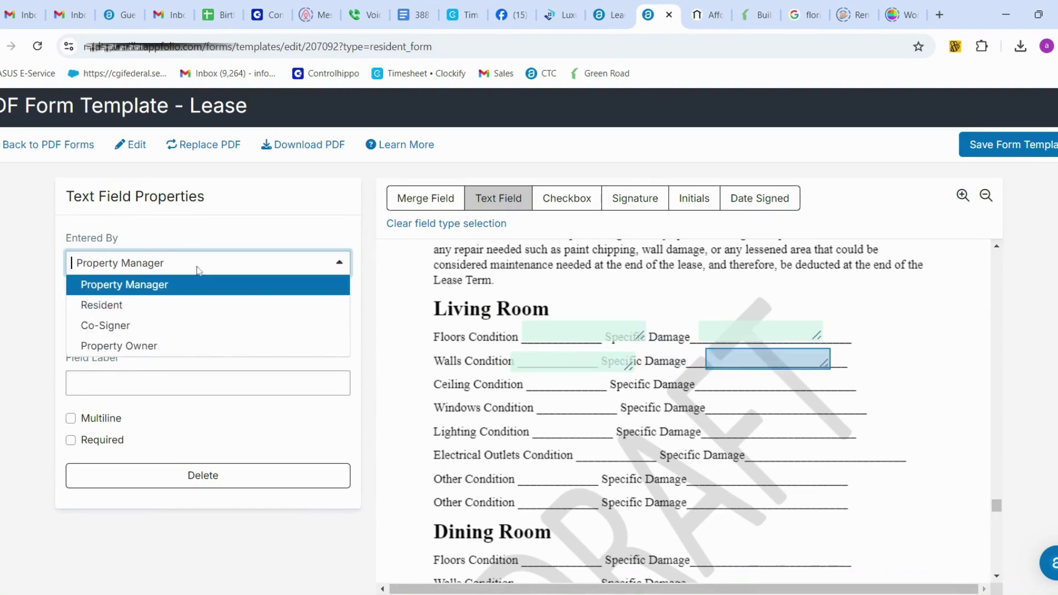
{"action": "left_click", "coordinate": [176, 304]}
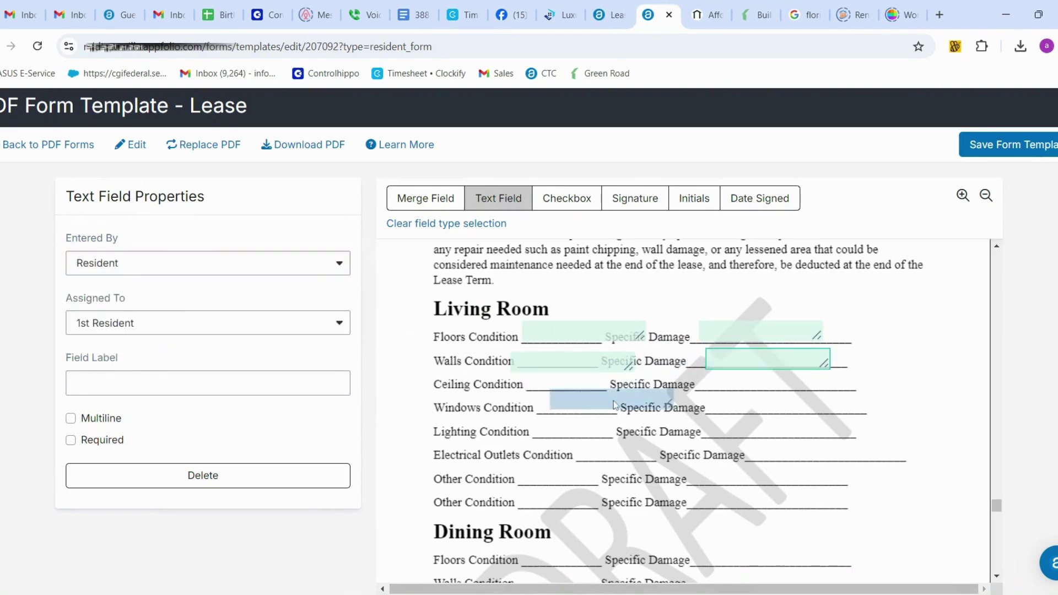
{"action": "scroll", "coordinate": [613, 406], "scroll_direction": "down", "scroll_amount": 12}
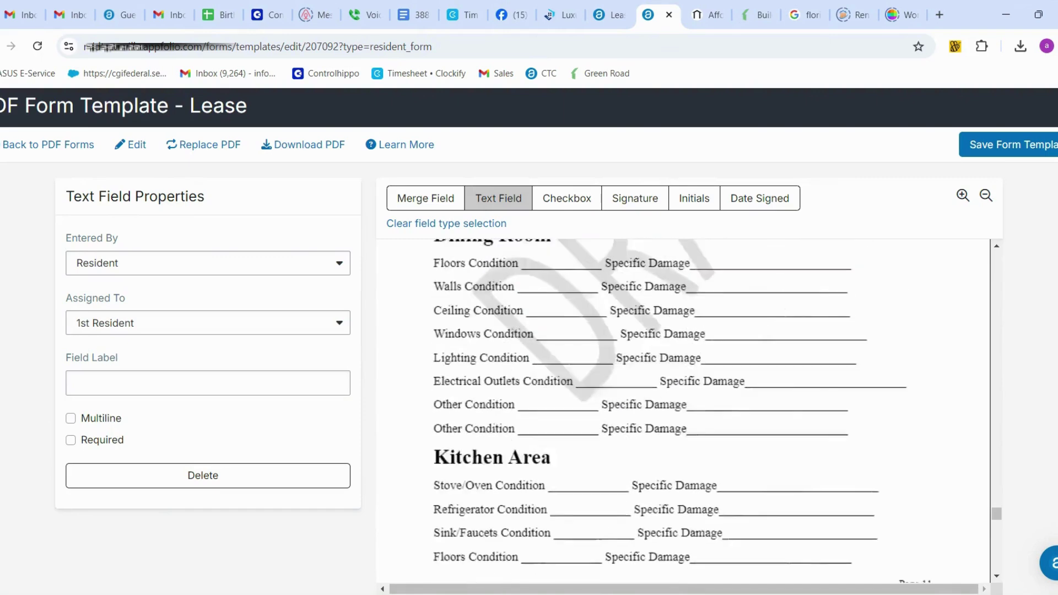
{"action": "scroll", "coordinate": [683, 410], "scroll_direction": "down", "scroll_amount": 12}
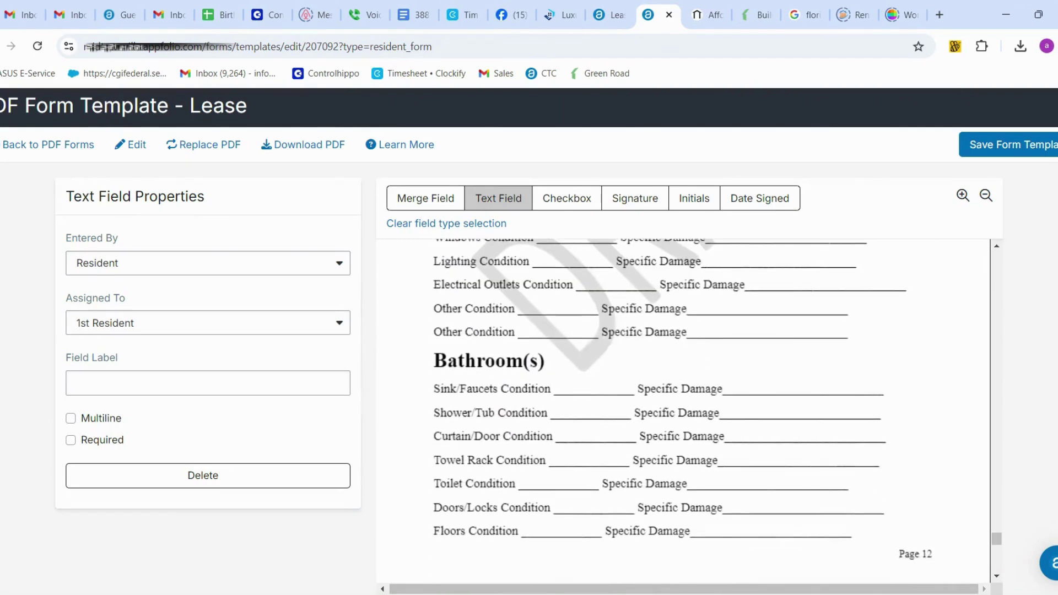
{"action": "scroll", "coordinate": [684, 410], "scroll_direction": "down", "scroll_amount": 8}
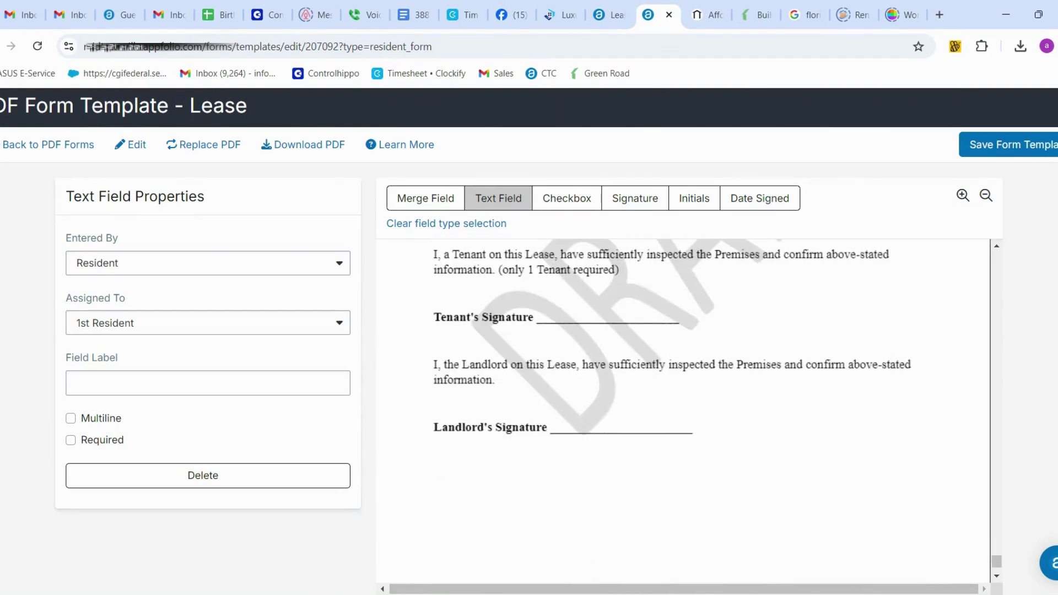
Place a Resident-signed signature field on the Tenant's Signature line.
{"action": "left_click", "coordinate": [635, 199]}
{"action": "left_click", "coordinate": [616, 313]}
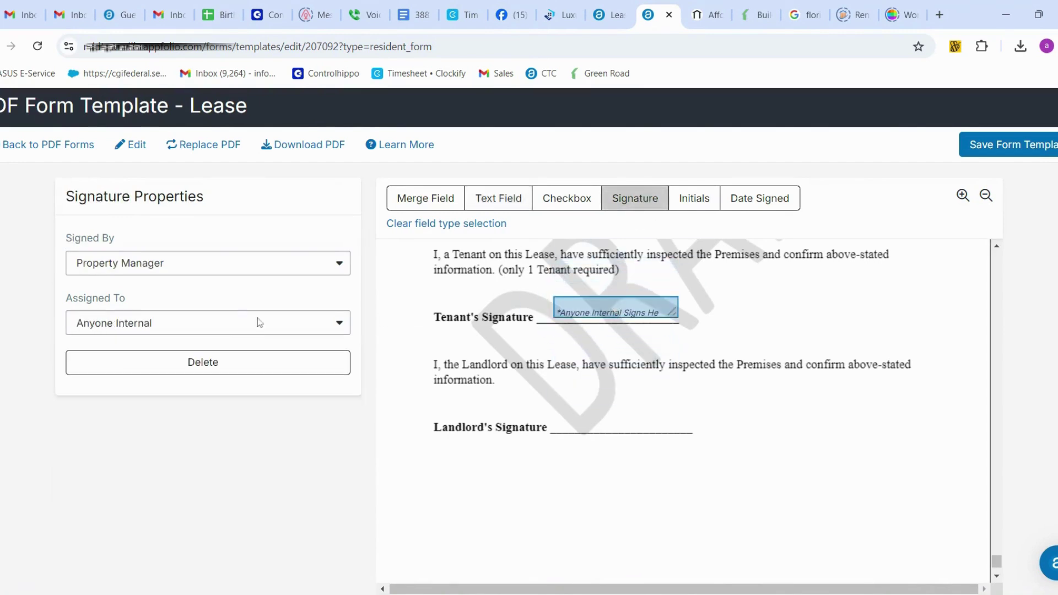
{"action": "left_click", "coordinate": [217, 265]}
{"action": "left_click", "coordinate": [178, 301]}
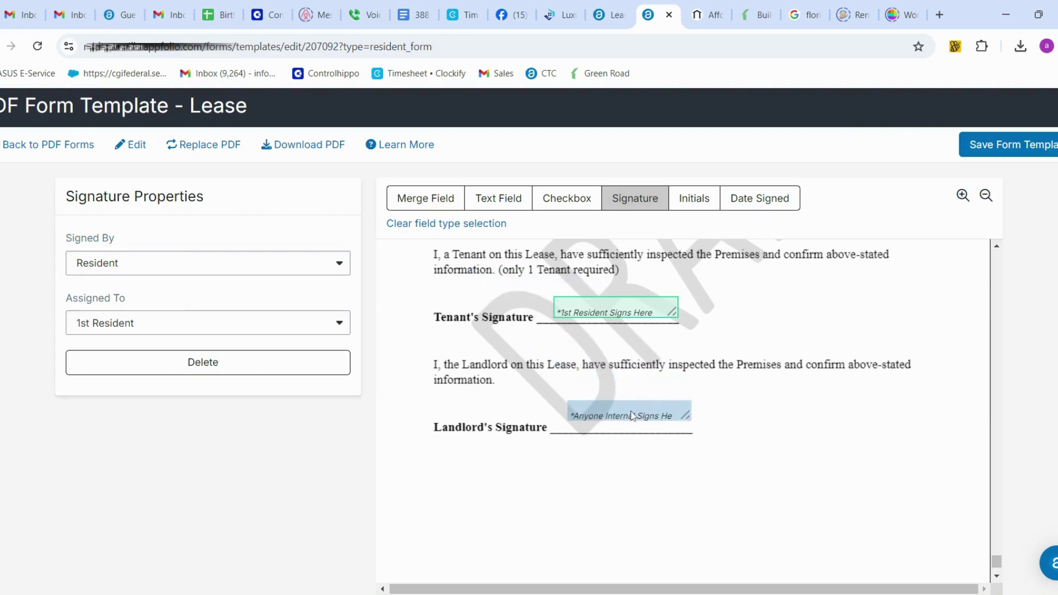
Add Property Manager and Property Owner signature fields on the Landlord's Signature line.
{"action": "left_click", "coordinate": [633, 416]}
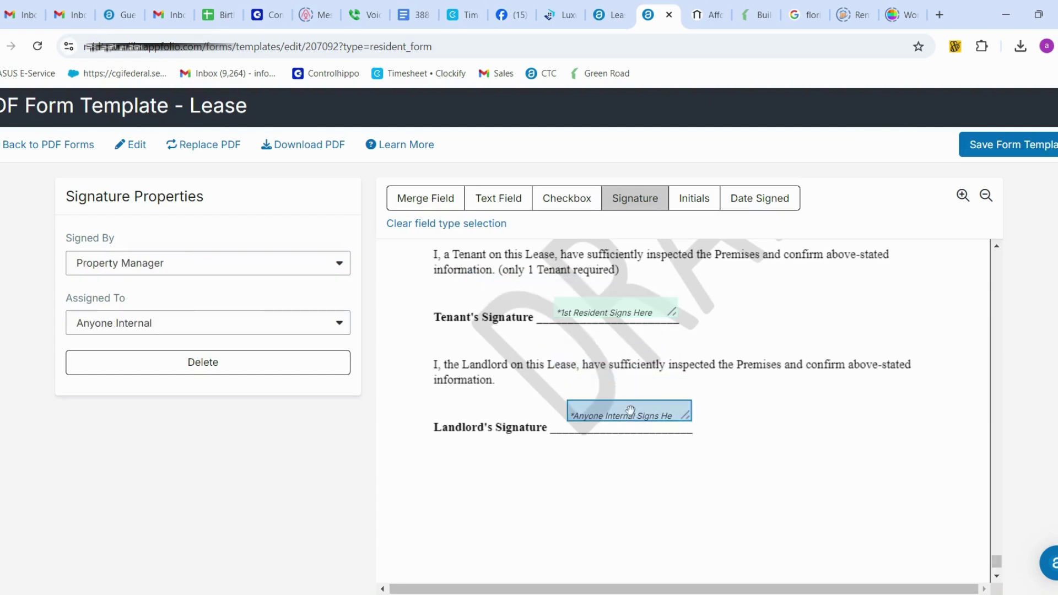
{"action": "left_click", "coordinate": [134, 265]}
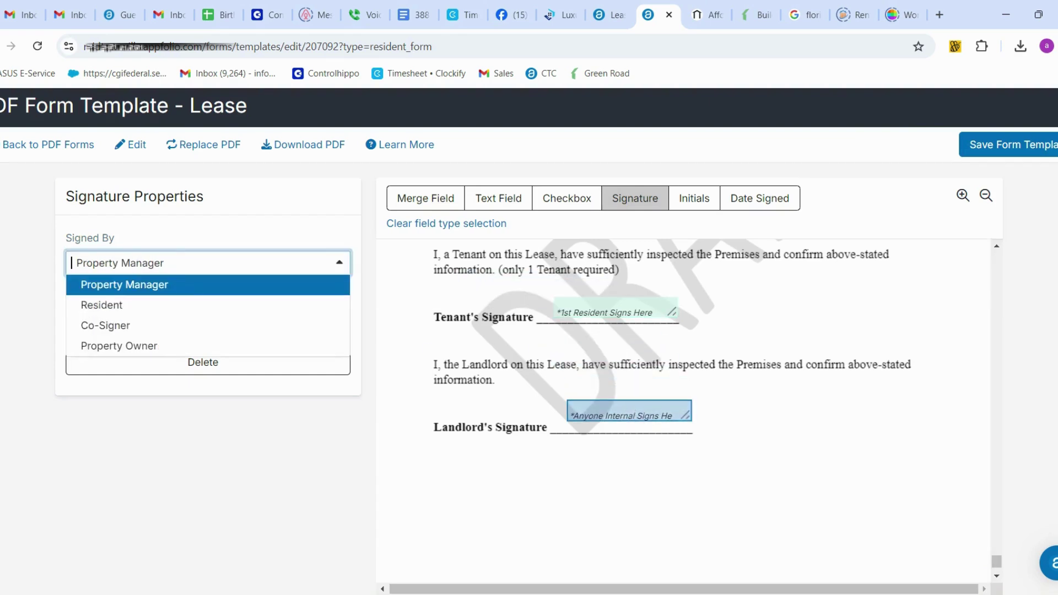
{"action": "left_click", "coordinate": [146, 285]}
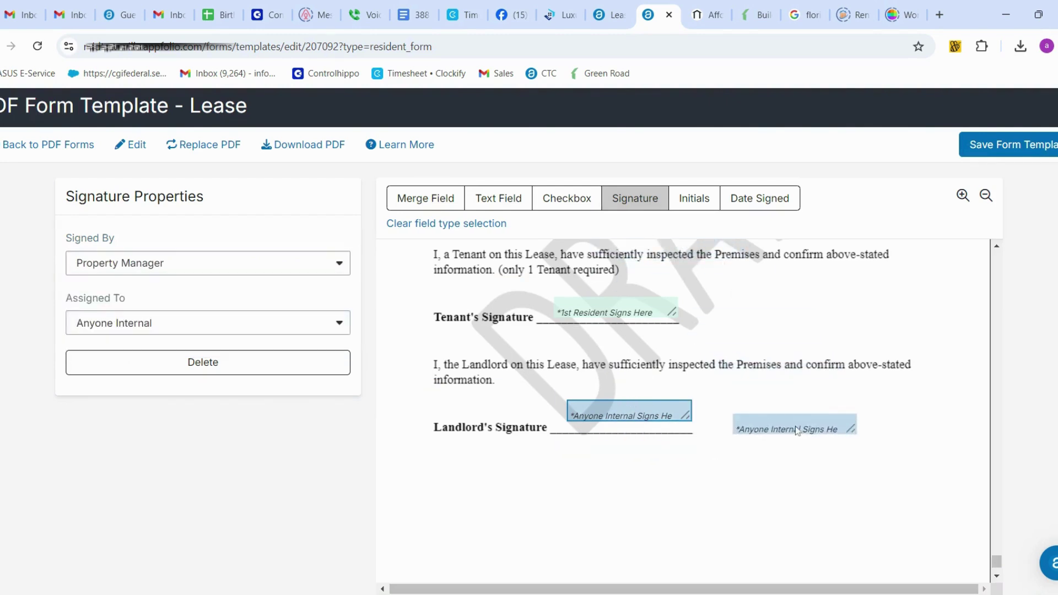
{"action": "left_click", "coordinate": [761, 407]}
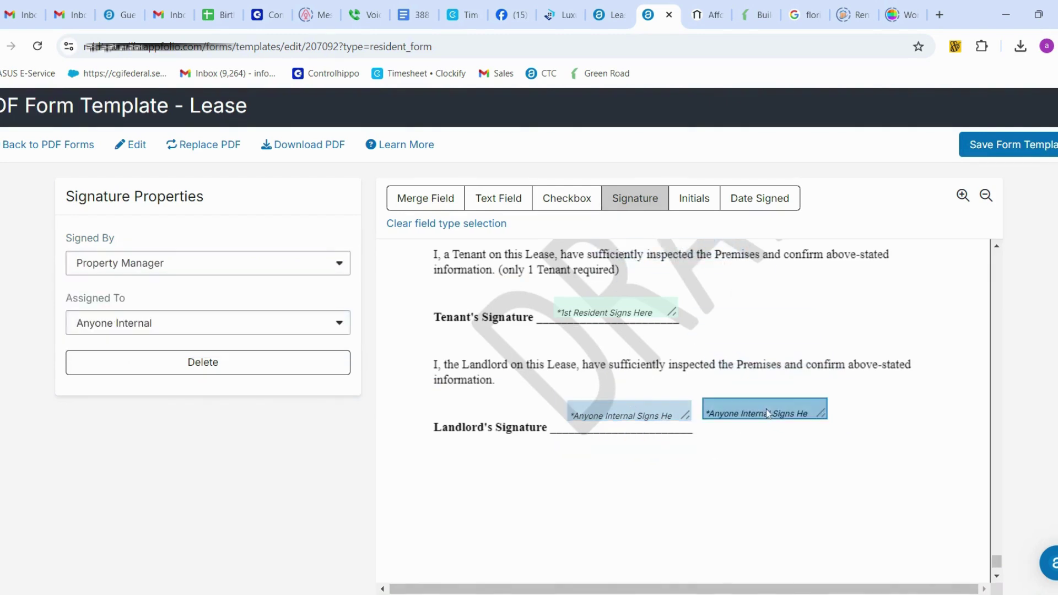
{"action": "left_click", "coordinate": [226, 273]}
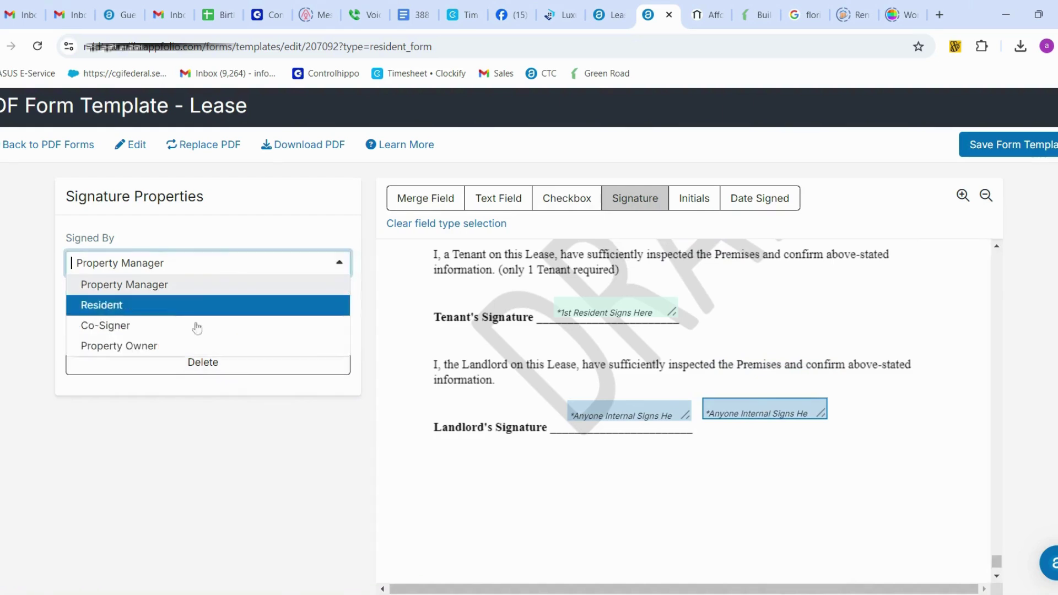
{"action": "left_click", "coordinate": [175, 352]}
{"action": "scroll", "coordinate": [789, 530], "scroll_direction": "down", "scroll_amount": 2}
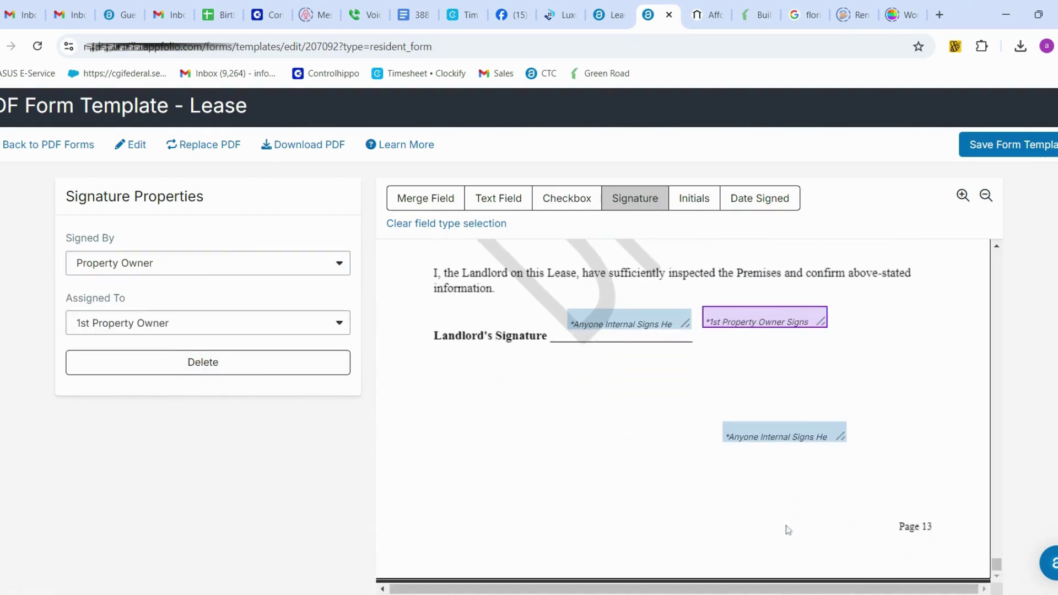
{"action": "scroll", "coordinate": [788, 530], "scroll_direction": "up", "scroll_amount": 6}
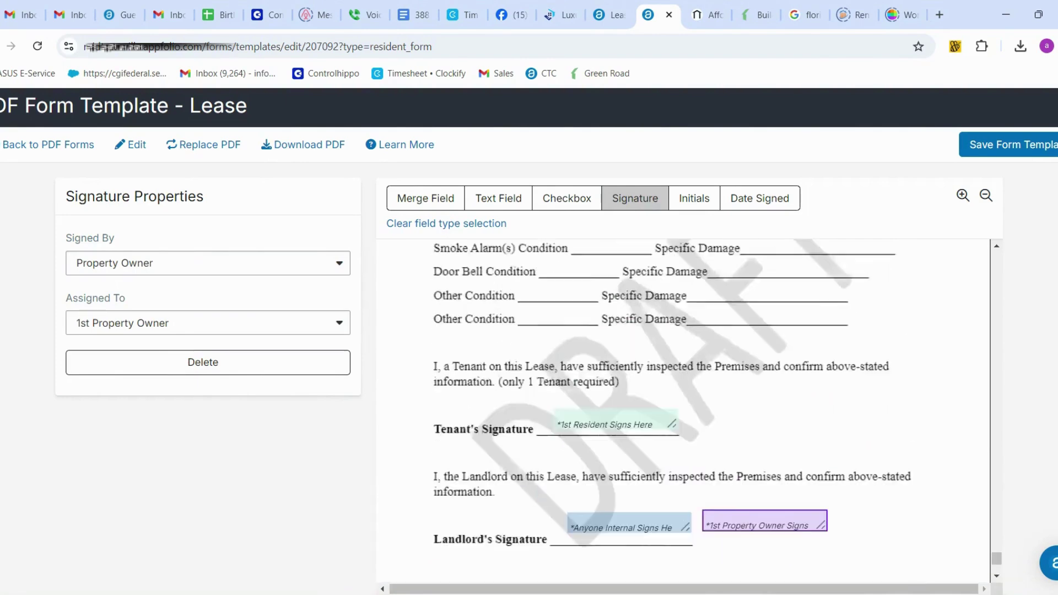
{"action": "scroll", "coordinate": [683, 414], "scroll_direction": "down", "scroll_amount": 3}
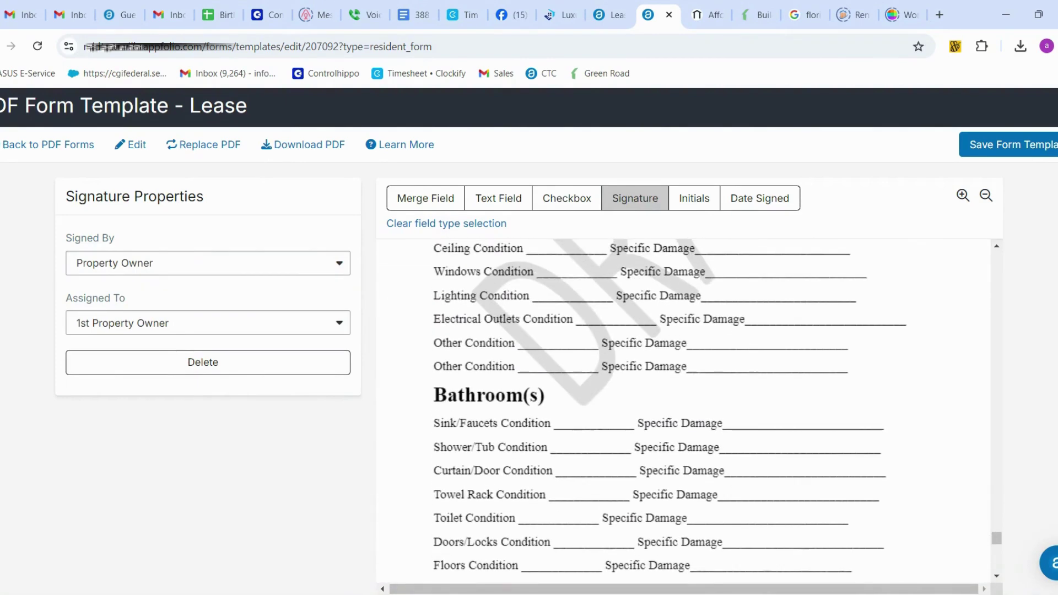
Save the Lease form template and reopen Lease from the PDF Form Templates list.
{"action": "left_click", "coordinate": [1033, 154]}
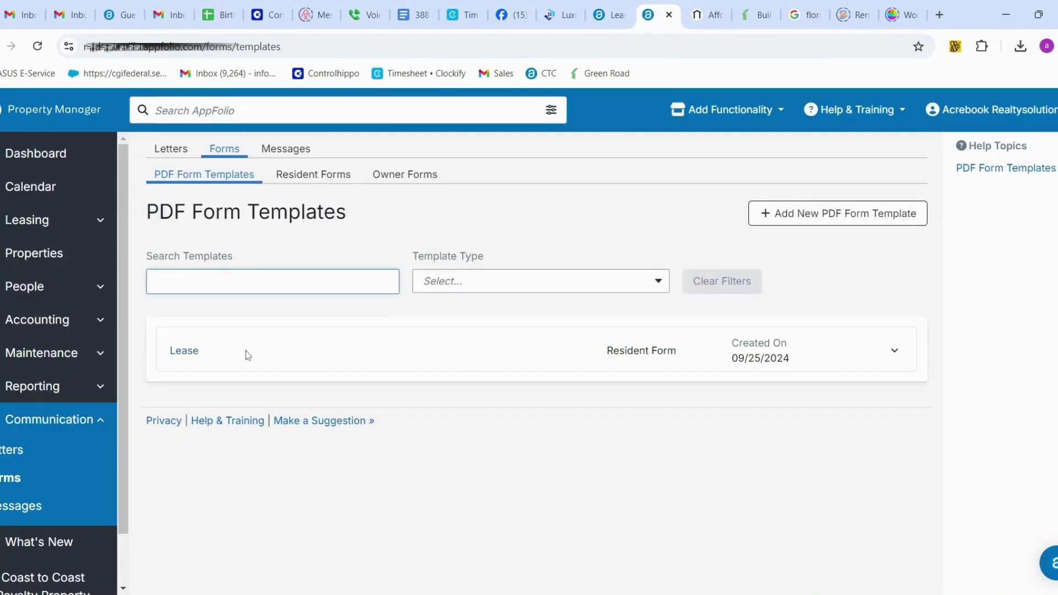
{"action": "left_click", "coordinate": [185, 351]}
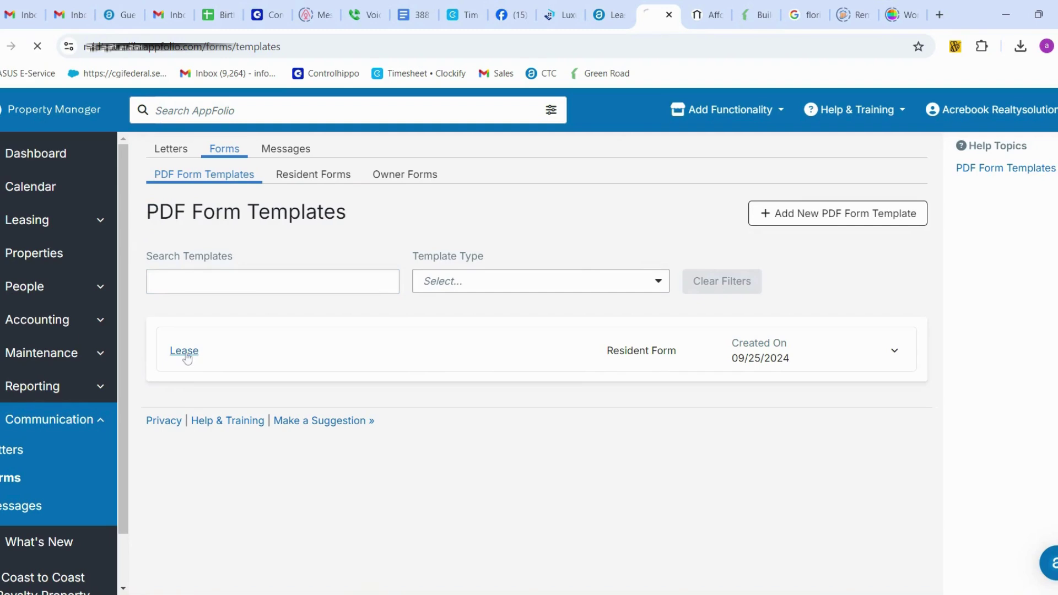